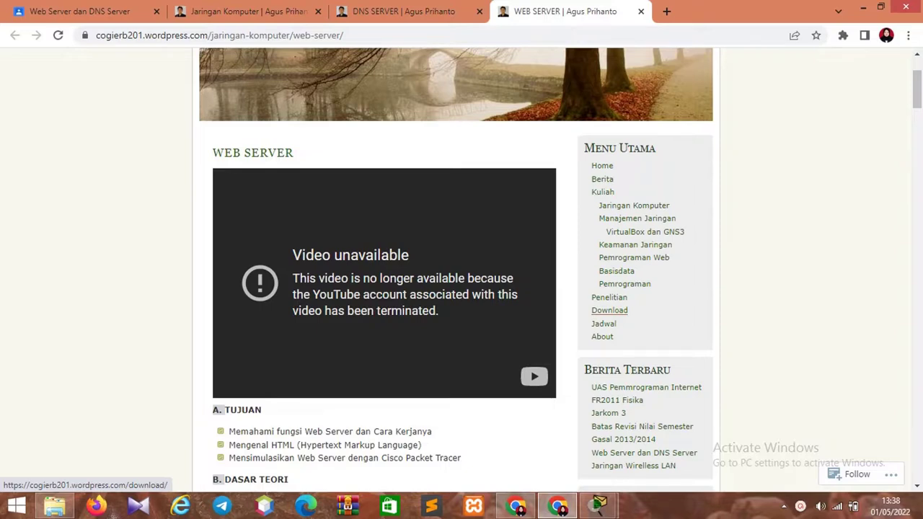
Step: Review the network scheme and experiment steps on the WEB SERVER practical page, and switch to the Packet Tracer project WEB Server & DNS Server.pkt
{"action": "scroll", "coordinate": [451, 137], "scroll_direction": "down", "scroll_amount": 4}
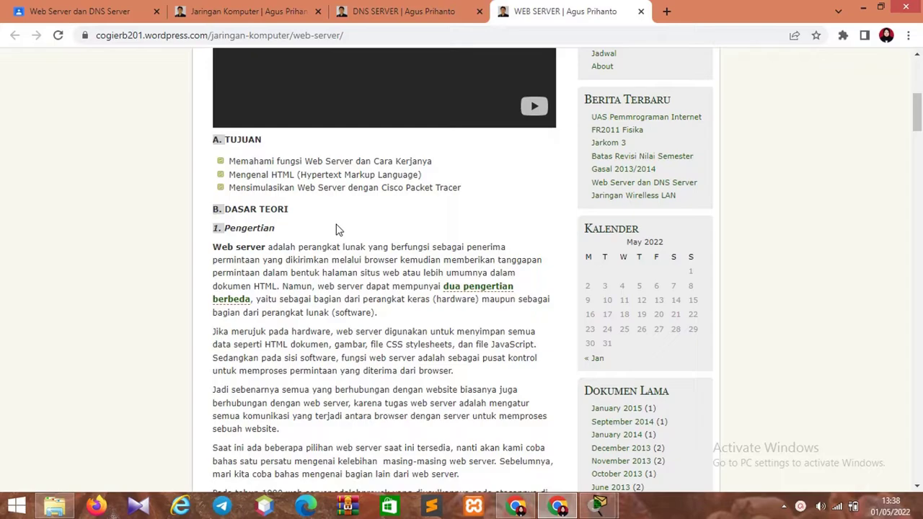
{"action": "scroll", "coordinate": [336, 230], "scroll_direction": "down", "scroll_amount": 10}
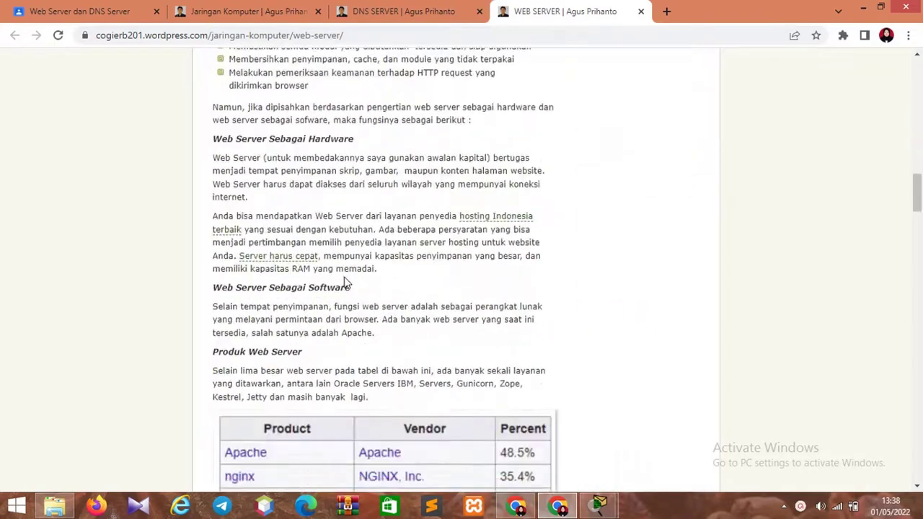
{"action": "scroll", "coordinate": [346, 283], "scroll_direction": "down", "scroll_amount": 12}
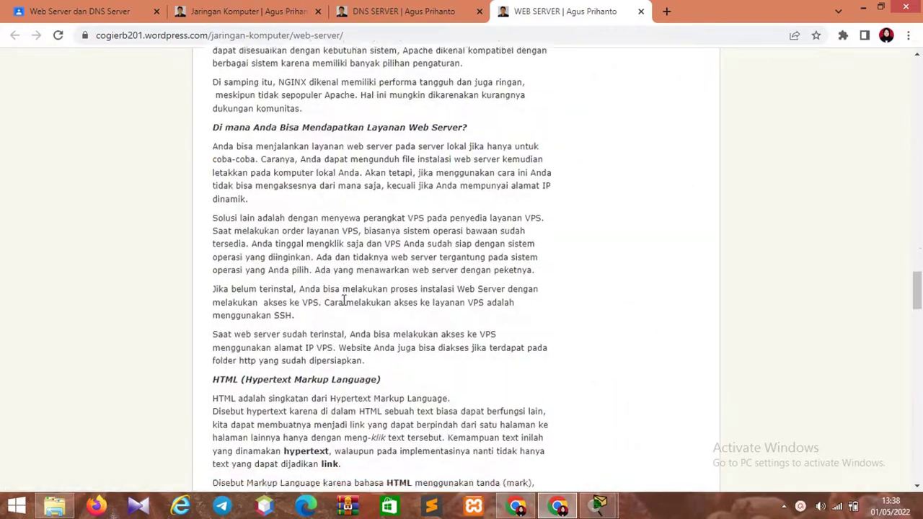
{"action": "scroll", "coordinate": [343, 300], "scroll_direction": "down", "scroll_amount": 12}
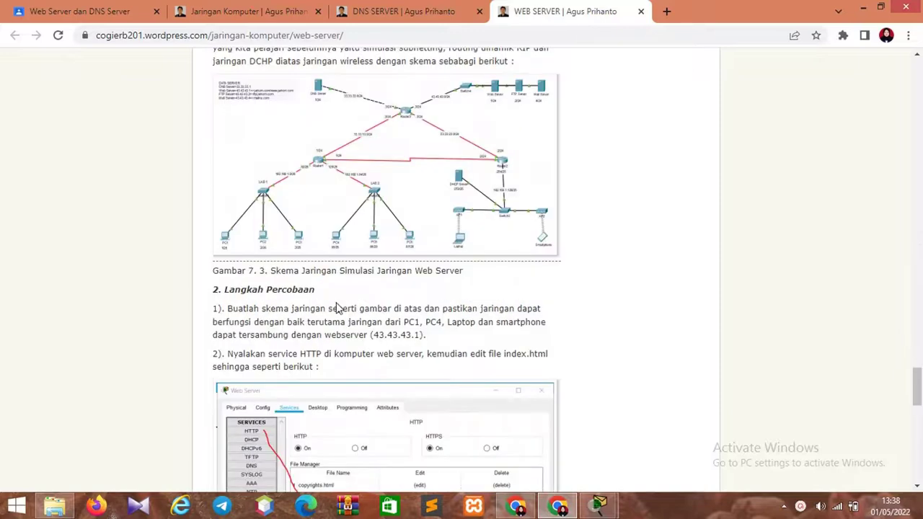
{"action": "scroll", "coordinate": [336, 308], "scroll_direction": "up", "scroll_amount": 1}
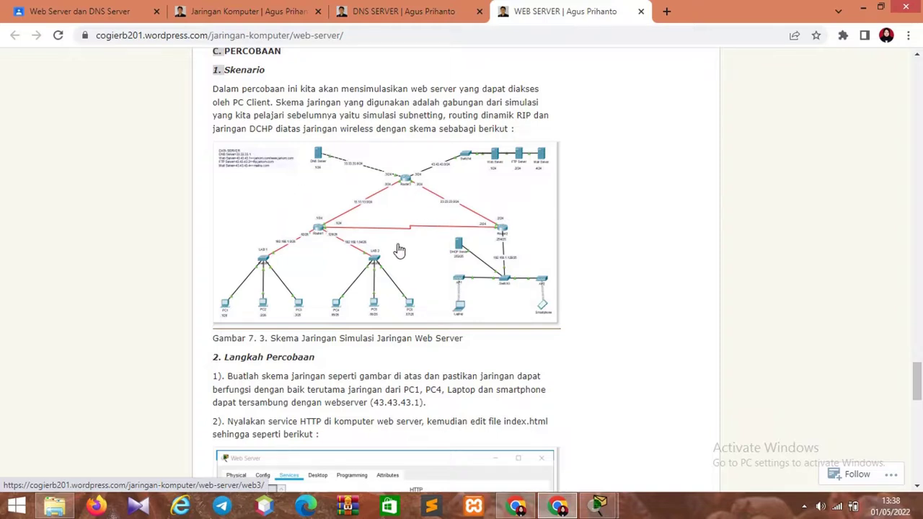
{"action": "scroll", "coordinate": [320, 367], "scroll_direction": "down", "scroll_amount": 1}
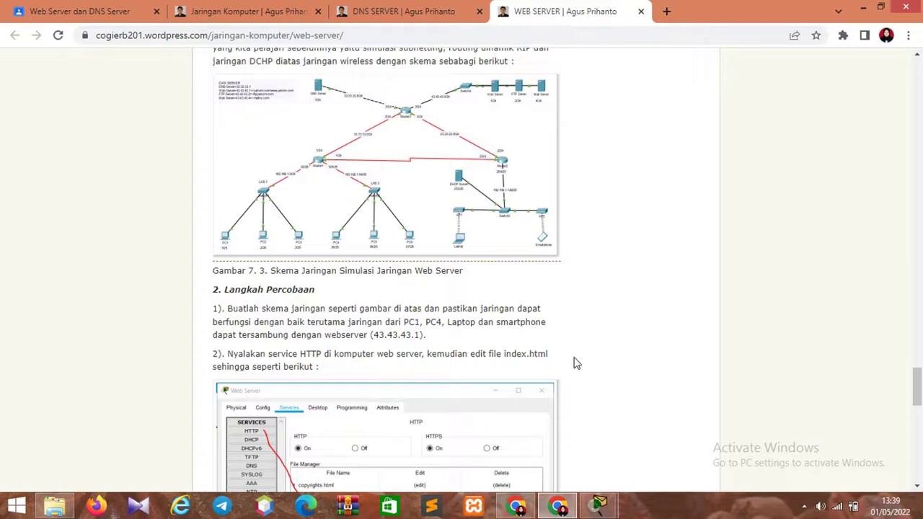
{"action": "mouse_move", "coordinate": [602, 505]}
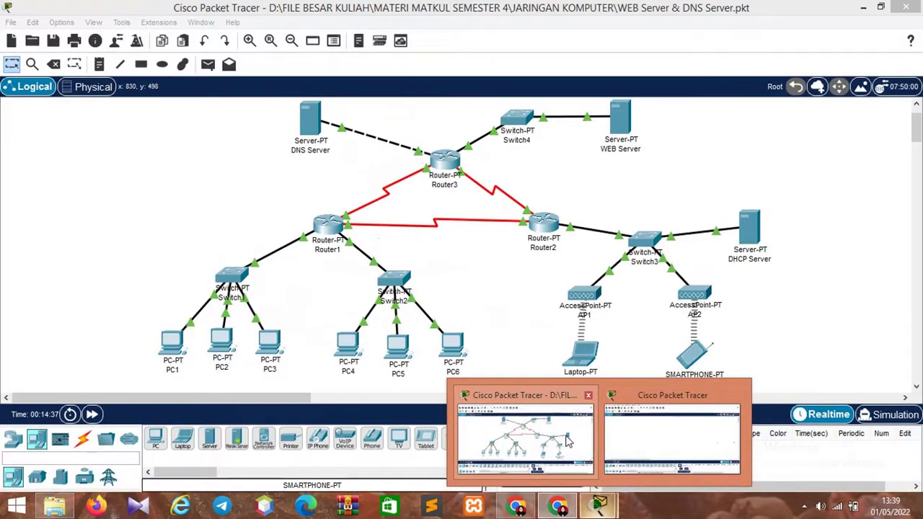
{"action": "left_click", "coordinate": [566, 441]}
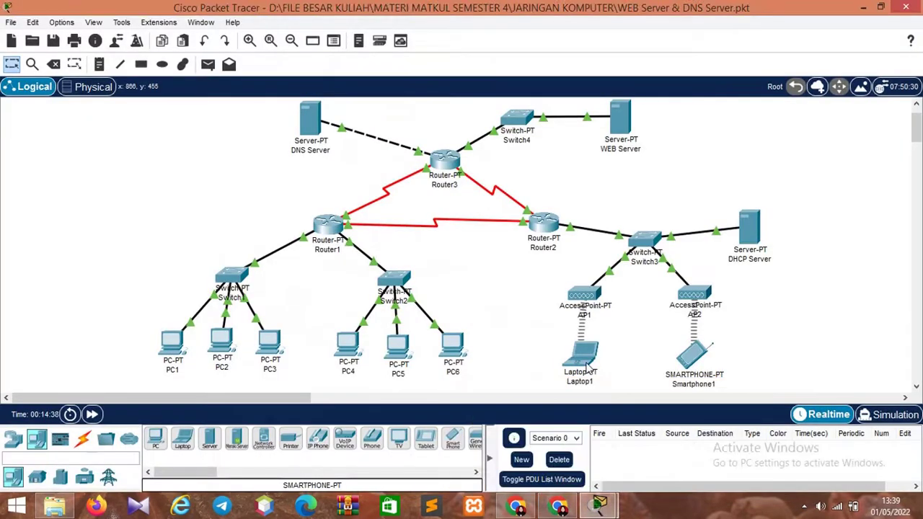
{"action": "mouse_move", "coordinate": [588, 369]}
Step: Give PC1 the static IPv4 address 192.168.1.1 with subnet mask 255.255.255.192
{"action": "left_click", "coordinate": [176, 345]}
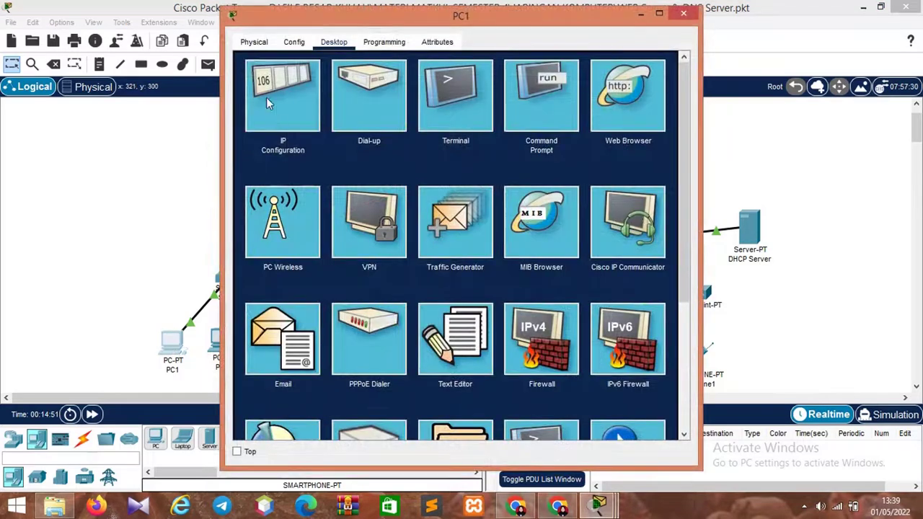
{"action": "left_click", "coordinate": [267, 103]}
{"action": "left_click", "coordinate": [406, 138]}
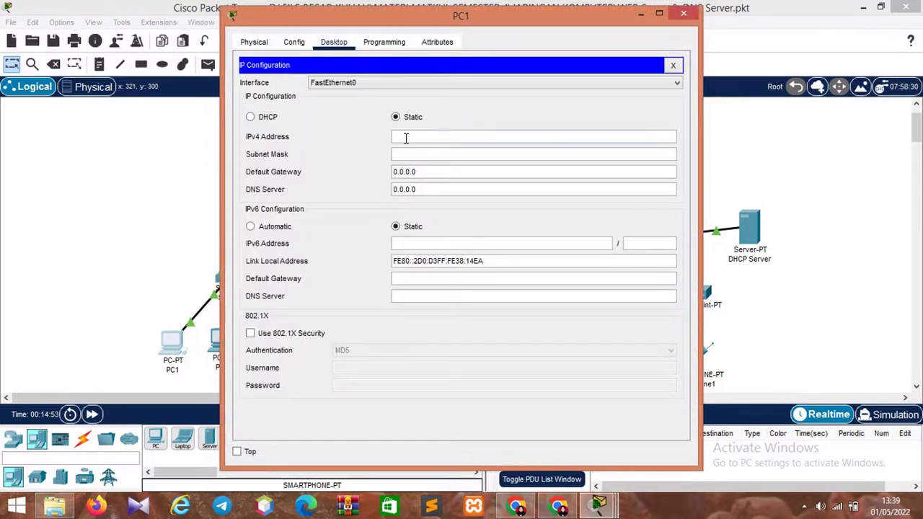
{"action": "type", "text": "192.168.1.1"}
{"action": "key", "text": "Tab"}
{"action": "type", "text": "1"}
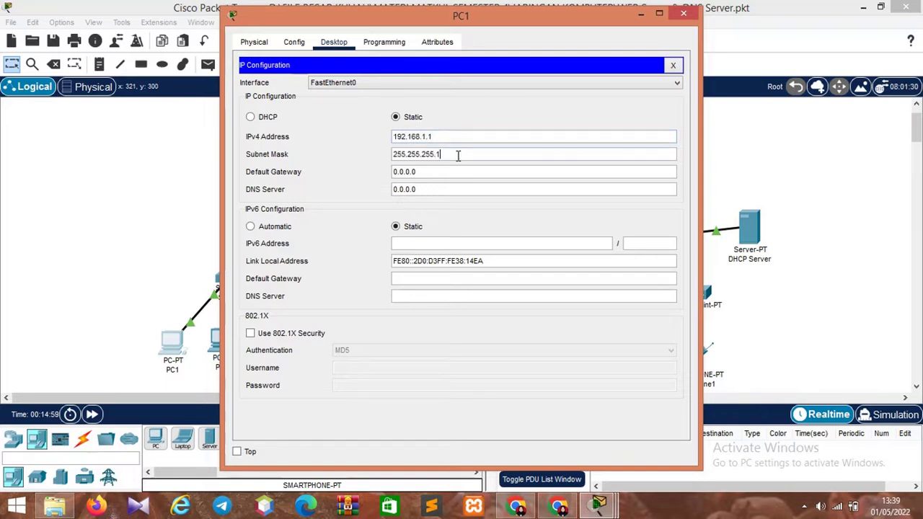
{"action": "type", "text": "92"}
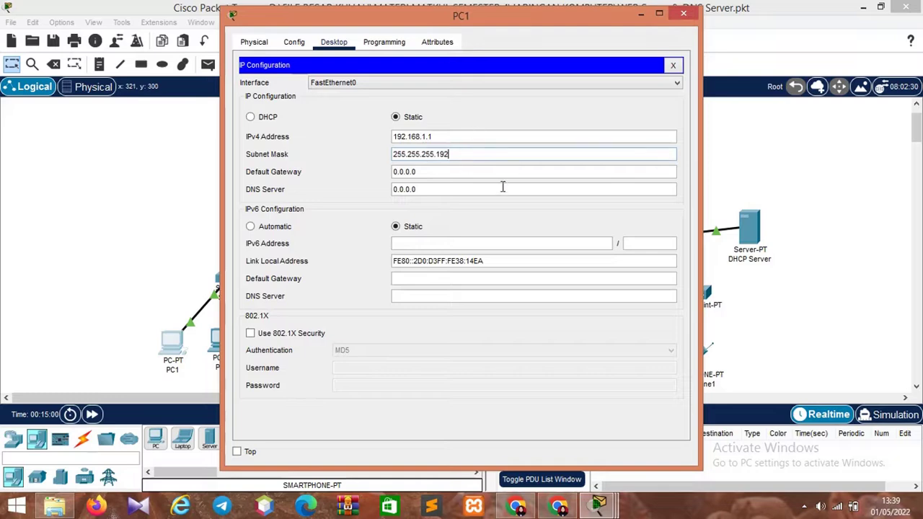
Step: Set PC1's default gateway to 192.168.1.62 and close its configuration
{"action": "left_click_drag", "start_coordinate": [453, 171], "coordinate": [389, 172]}
{"action": "key", "text": "BackSpace"}
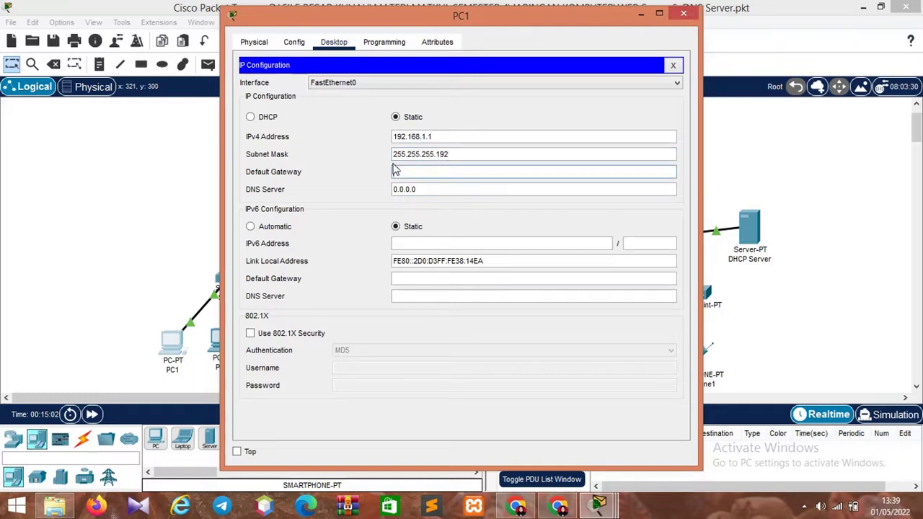
{"action": "type", "text": "192.168.1.62"}
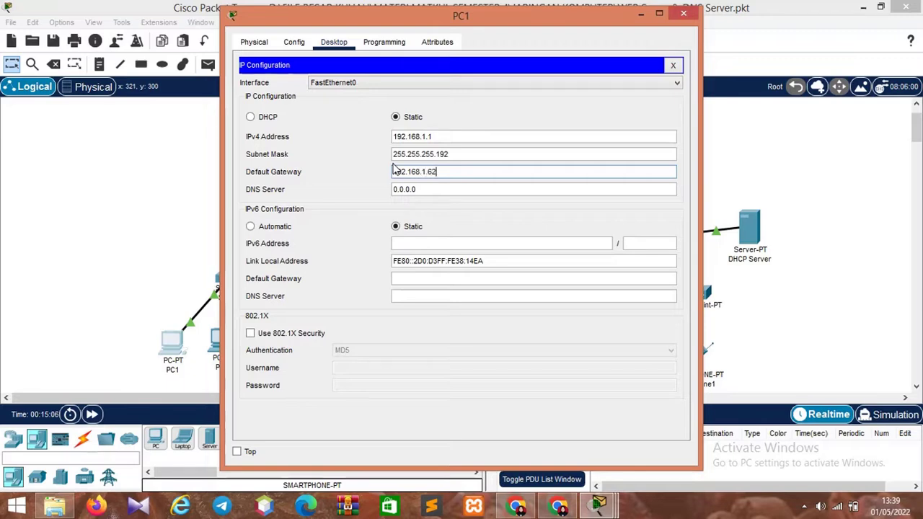
{"action": "left_click", "coordinate": [690, 19]}
Step: Give PC2 the static IPv4 address 192.168.1.2 with subnet mask 255.255.255.192
{"action": "left_click", "coordinate": [221, 341]}
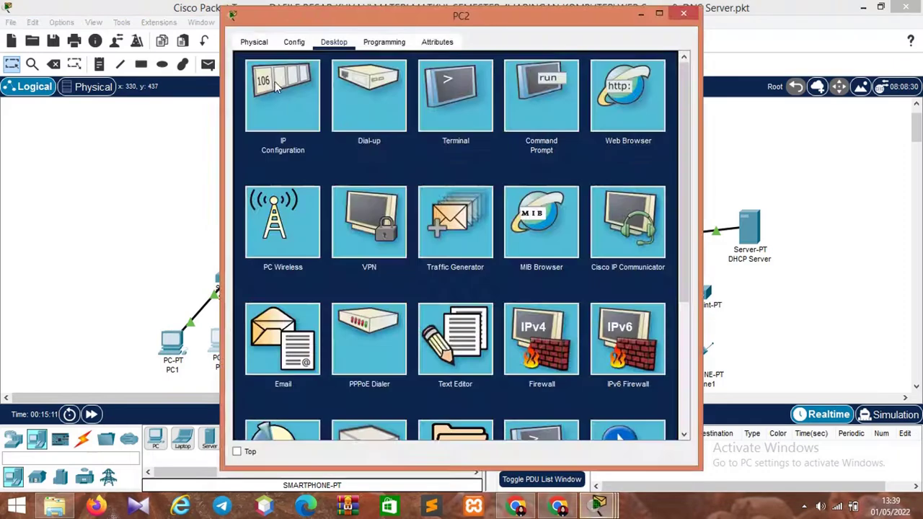
{"action": "left_click", "coordinate": [277, 85]}
{"action": "left_click", "coordinate": [432, 141]}
{"action": "type", "text": "1"}
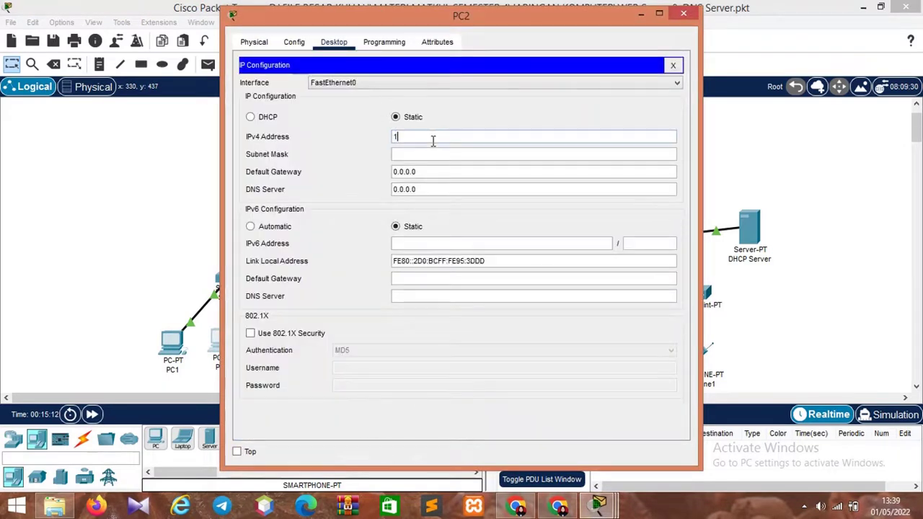
{"action": "type", "text": "92.168.1.2"}
{"action": "left_click", "coordinate": [467, 154]}
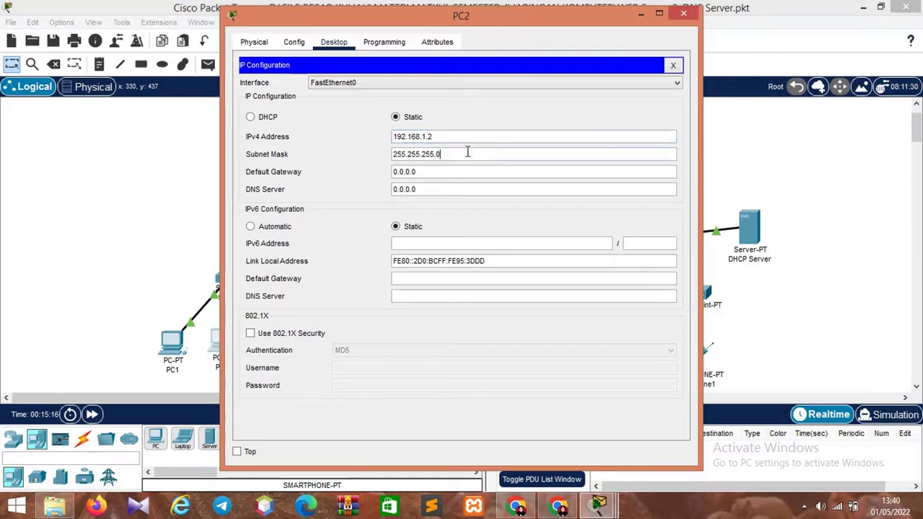
{"action": "key", "text": "BackSpace"}
{"action": "type", "text": "192"}
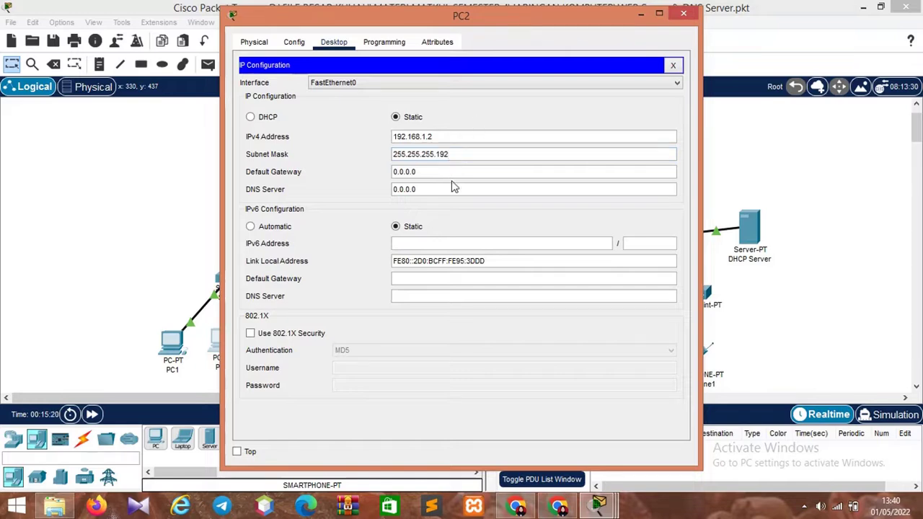
Step: Set PC2's default gateway to 192.168.1.62 and close its configuration
{"action": "key", "text": "Tab"}
{"action": "key", "text": "BackSpace"}
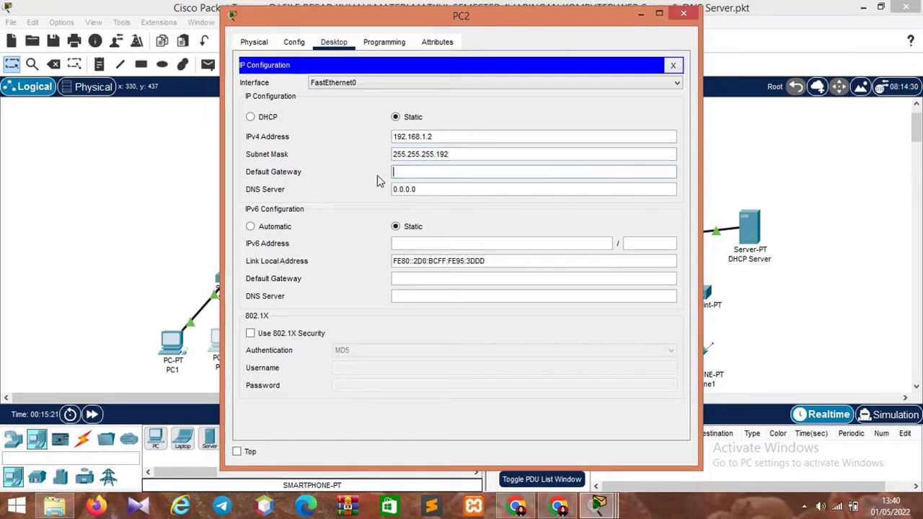
{"action": "type", "text": "192.168.1.62"}
{"action": "left_click", "coordinate": [508, 126]}
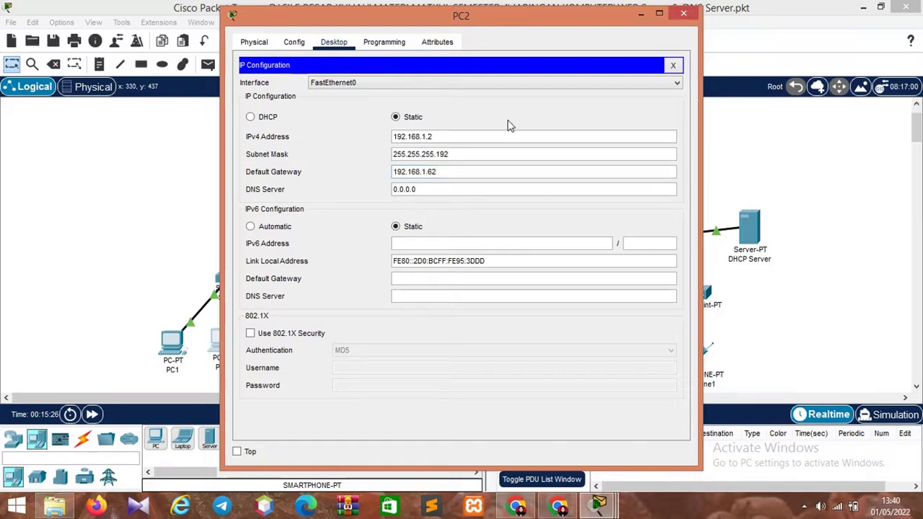
{"action": "left_click", "coordinate": [683, 14]}
Step: Give PC3 the static IPv4 address 192.168.1.3 with subnet mask 255.255.255.192
{"action": "left_click", "coordinate": [268, 342]}
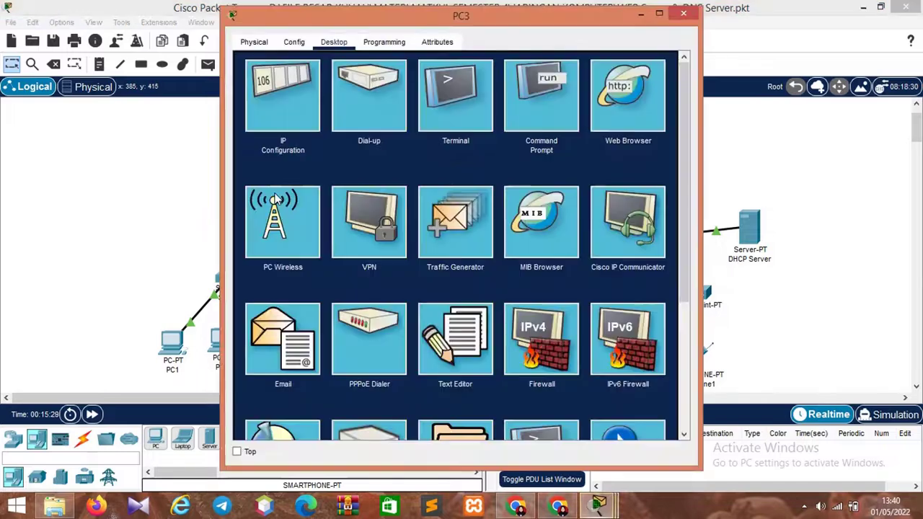
{"action": "left_click", "coordinate": [278, 92]}
{"action": "left_click", "coordinate": [427, 136]}
{"action": "type", "text": "192"}
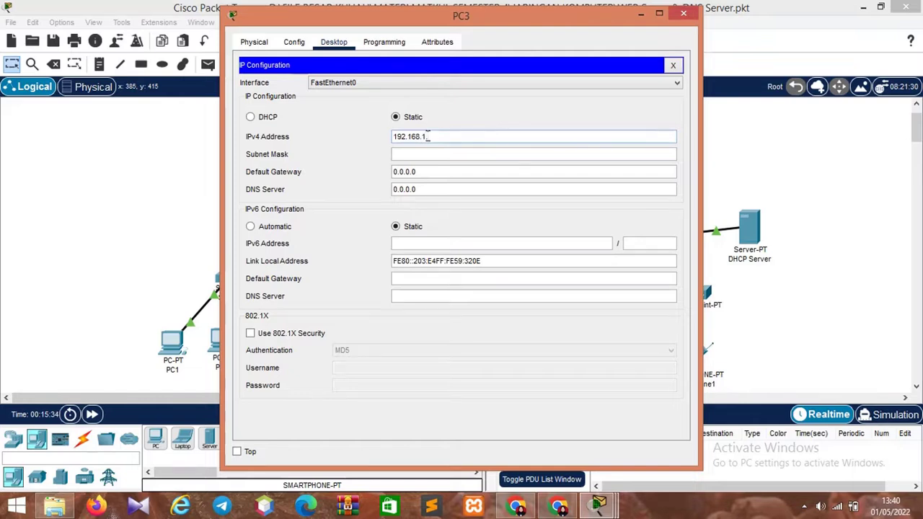
{"action": "type", "text": ".168.1.3"}
{"action": "key", "text": "Tab"}
{"action": "type", "text": "192"}
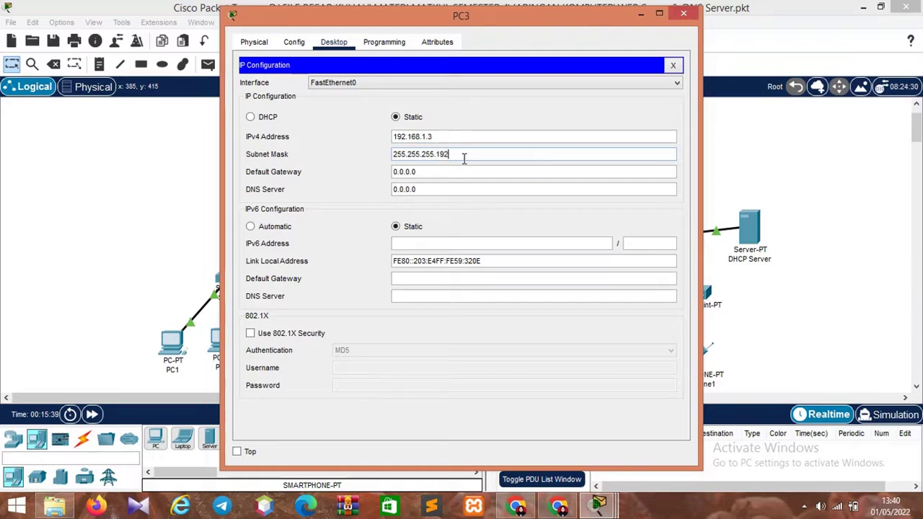
Step: Set PC3's default gateway to 192.168.1.62 and close its configuration
{"action": "key", "text": "Tab"}
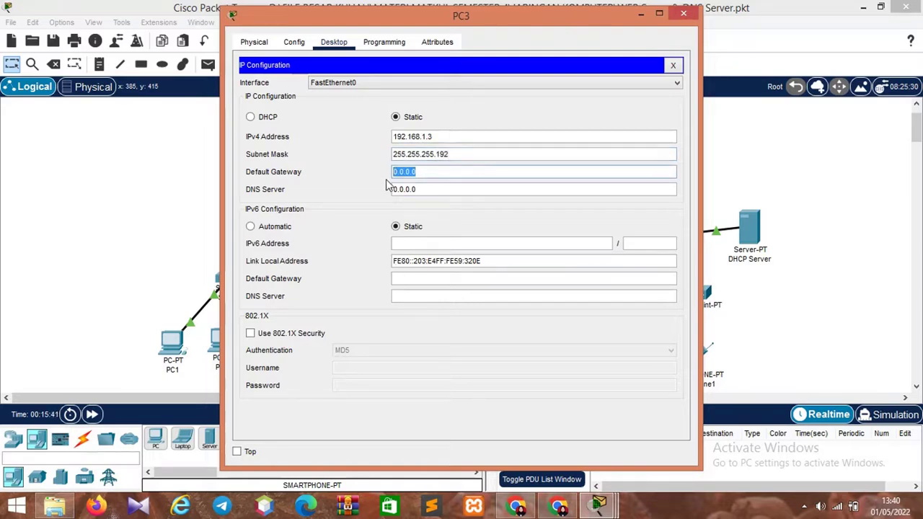
{"action": "type", "text": "192.168.1.62"}
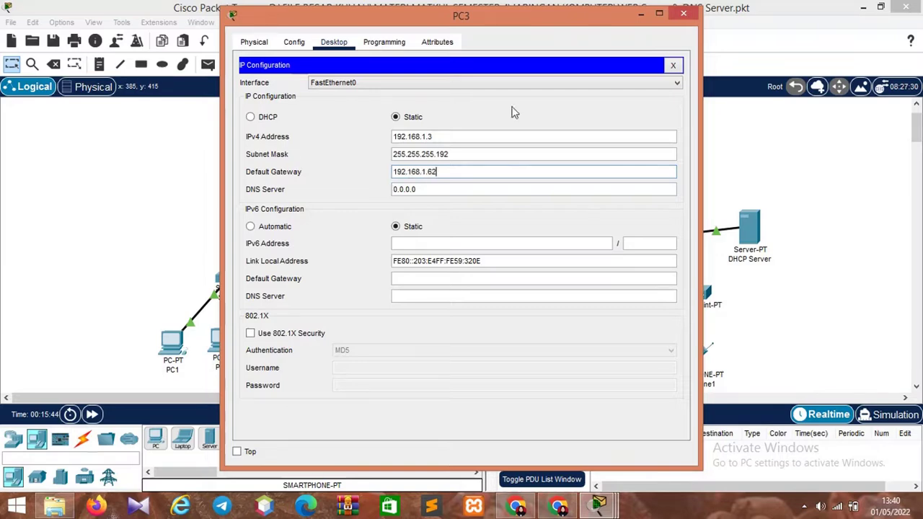
{"action": "left_click", "coordinate": [678, 15]}
Step: Give PC4 the static IPv4 address 192.168.1.4 with subnet mask 255.255.255.192
{"action": "left_click", "coordinate": [347, 338]}
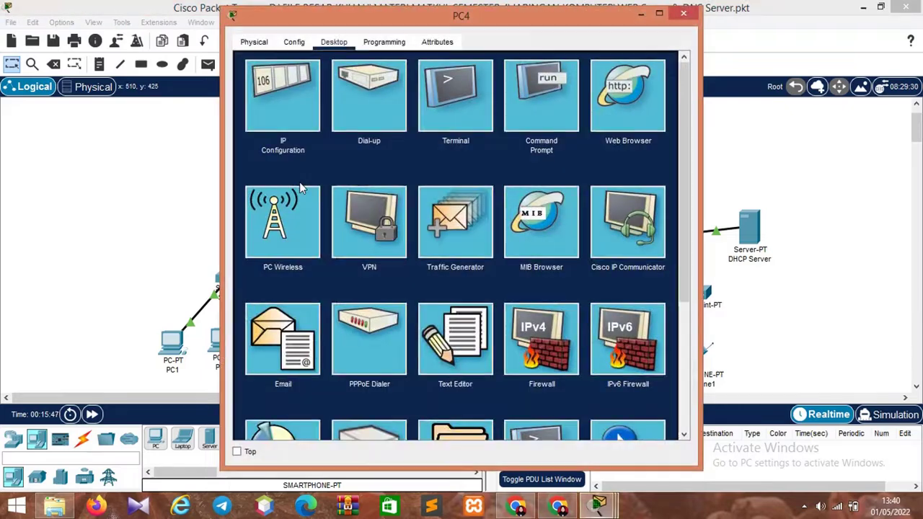
{"action": "left_click", "coordinate": [280, 111]}
{"action": "left_click", "coordinate": [427, 136]}
{"action": "type", "text": "192.168.1.56"}
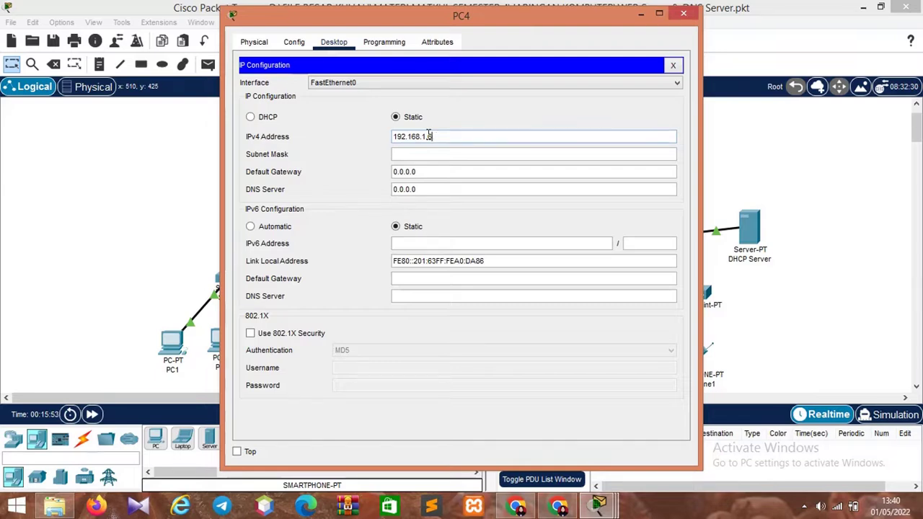
{"action": "key", "text": "BackSpace"}
{"action": "type", "text": "4"}
{"action": "key", "text": "Tab"}
{"action": "type", "text": "192"}
Step: Set PC4's default gateway to 192.168.1.126 and close its configuration
{"action": "left_click_drag", "start_coordinate": [422, 173], "coordinate": [391, 171]}
{"action": "key", "text": "BackSpace"}
{"action": "type", "text": "19"}
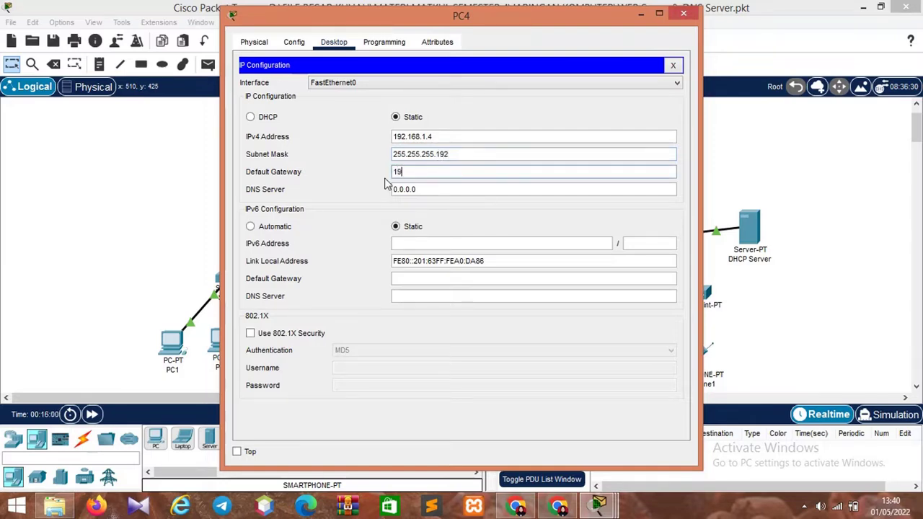
{"action": "type", "text": "2.168.1.126"}
{"action": "left_click", "coordinate": [534, 114]}
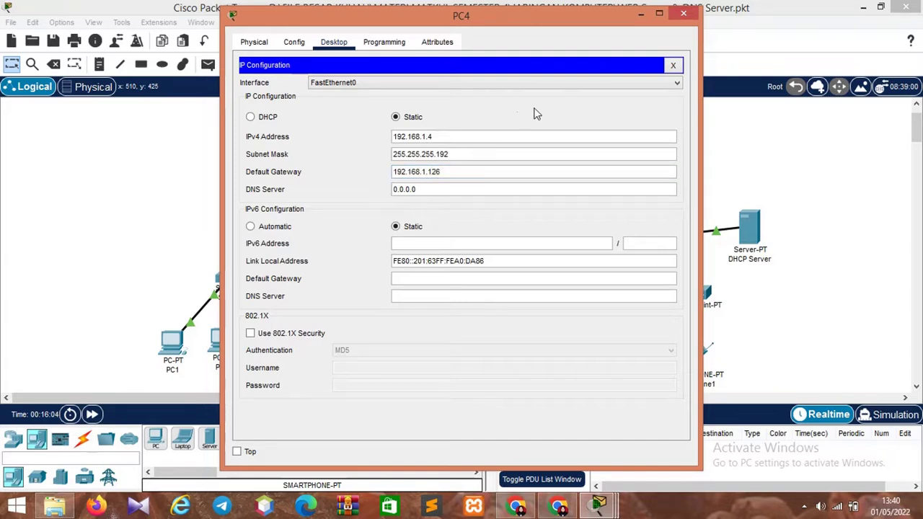
{"action": "left_click", "coordinate": [685, 14]}
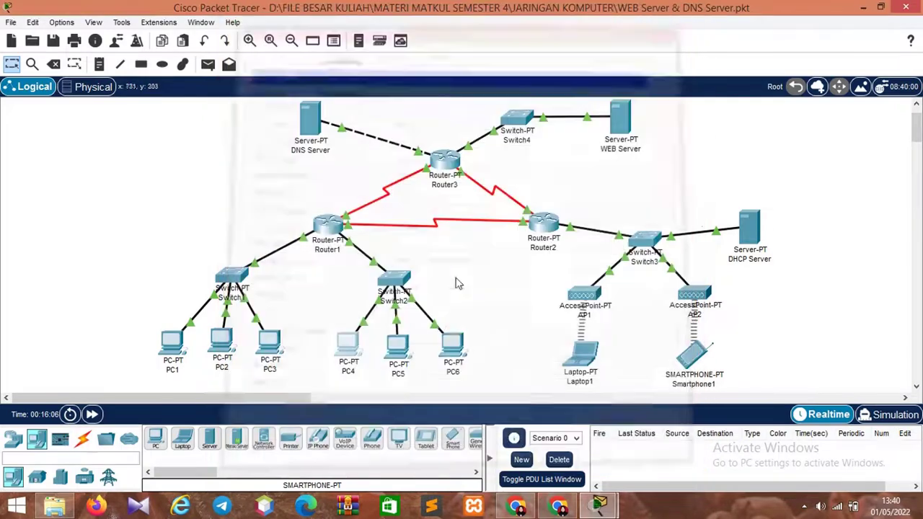
Step: Give PC5 the static IPv4 address 192.168.1.66 with subnet mask 255.255.255.192
{"action": "left_click", "coordinate": [397, 346]}
{"action": "left_click", "coordinate": [256, 88]}
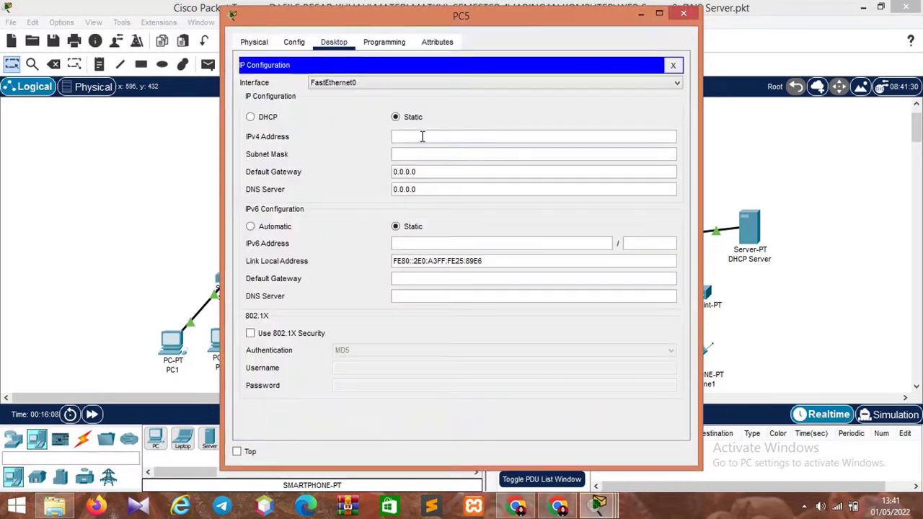
{"action": "type", "text": "192.168.1.66"}
{"action": "key", "text": "Tab"}
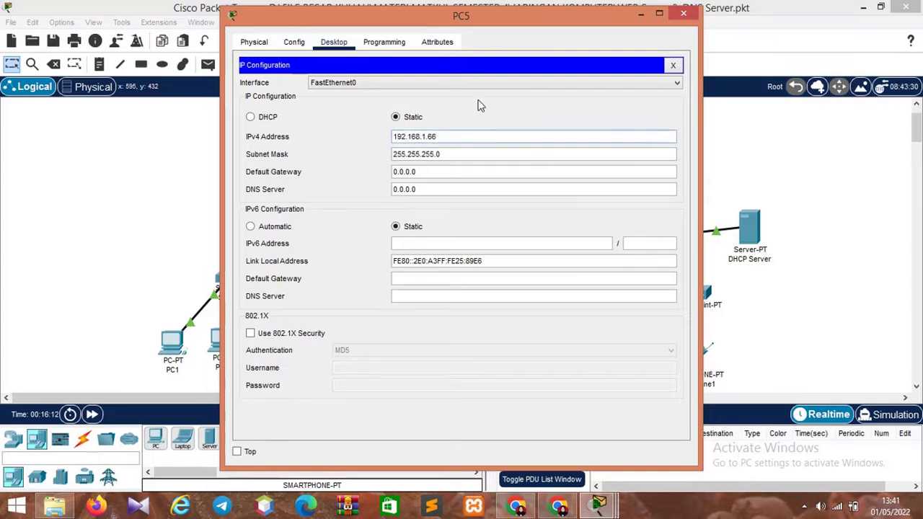
{"action": "key", "text": "BackSpace"}
{"action": "type", "text": "192"}
Step: Set PC5's default gateway to 192.168.1.126 and close its configuration
{"action": "left_click_drag", "start_coordinate": [463, 170], "coordinate": [393, 174]}
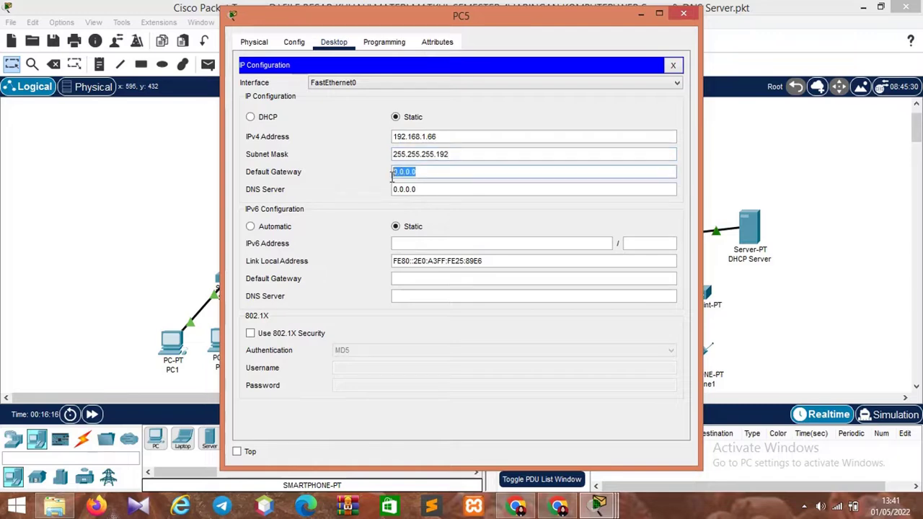
{"action": "type", "text": "192.168.1"}
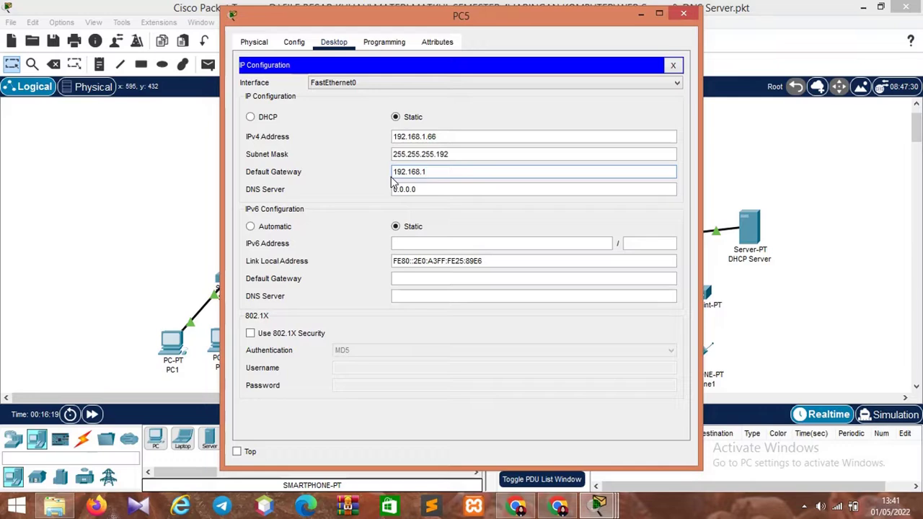
{"action": "type", "text": ".126"}
{"action": "left_click", "coordinate": [682, 14]}
Step: Give PC6 the static IPv4 address 192.168.1.67 with subnet mask 255.255.255.192
{"action": "left_click", "coordinate": [447, 342]}
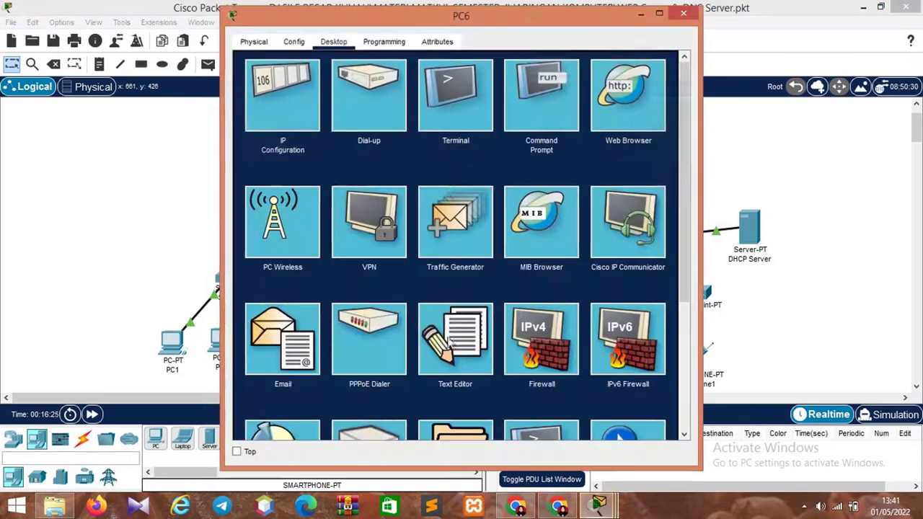
{"action": "left_click", "coordinate": [290, 101]}
{"action": "left_click", "coordinate": [419, 135]}
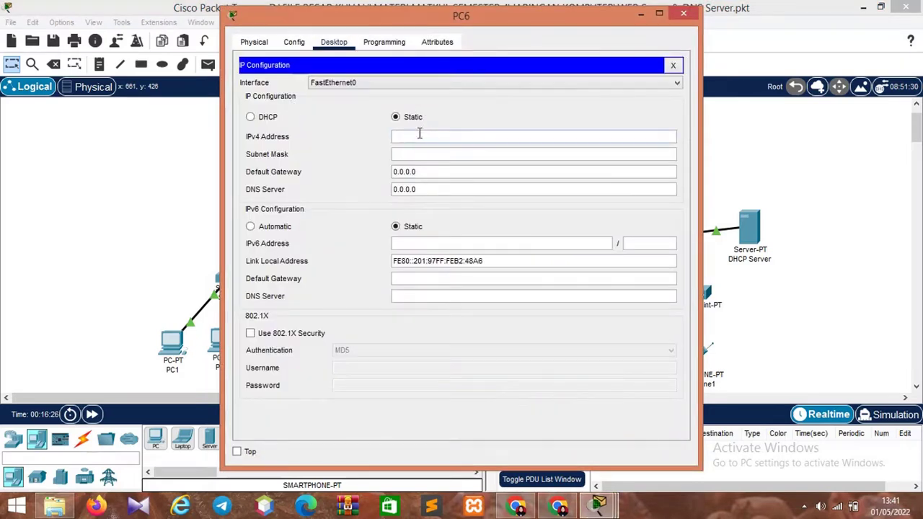
{"action": "type", "text": "192.168.1.67"}
{"action": "left_click", "coordinate": [457, 154]}
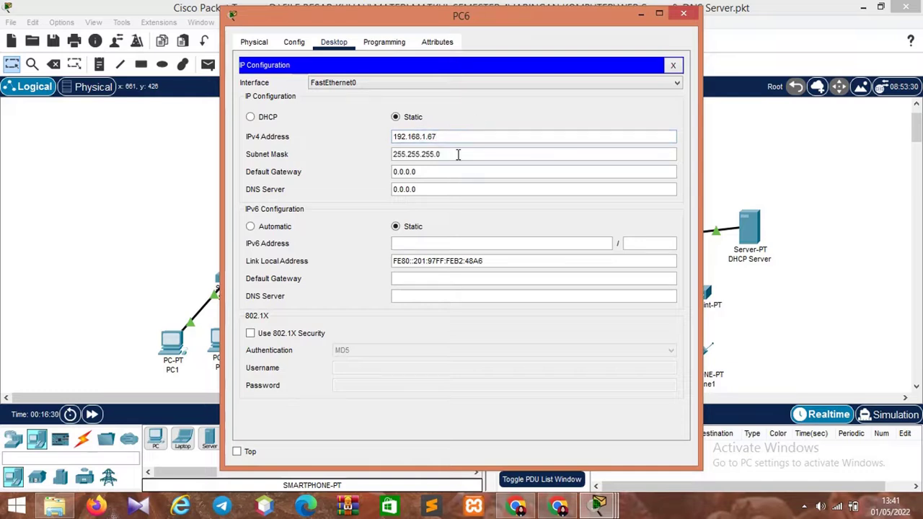
{"action": "key", "text": "BackSpace"}
{"action": "type", "text": "192"}
Step: Set PC6's default gateway to 192.168.1.126 and close its configuration
{"action": "left_click_drag", "start_coordinate": [451, 172], "coordinate": [385, 173]}
{"action": "type", "text": "192.168.1."}
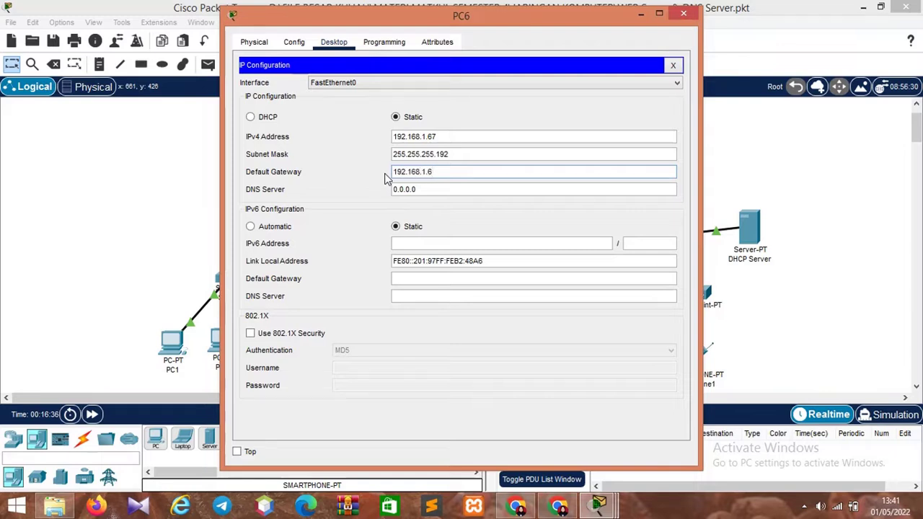
{"action": "type", "text": "126"}
{"action": "left_click", "coordinate": [692, 17]}
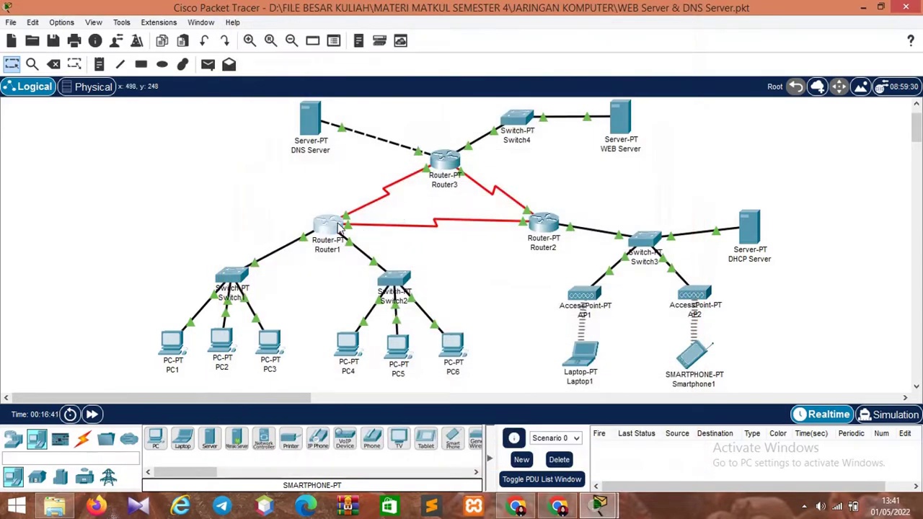
Step: Configure Router1's FastEthernet0/0 interface with IPv4 address 192.168.1.62 and subnet mask 255.255.255.192
{"action": "left_click", "coordinate": [340, 228]}
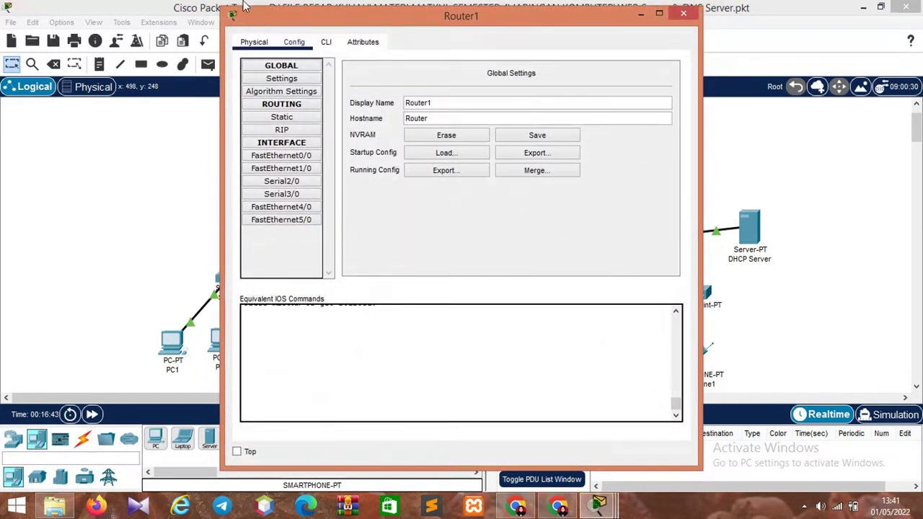
{"action": "left_click", "coordinate": [303, 157]}
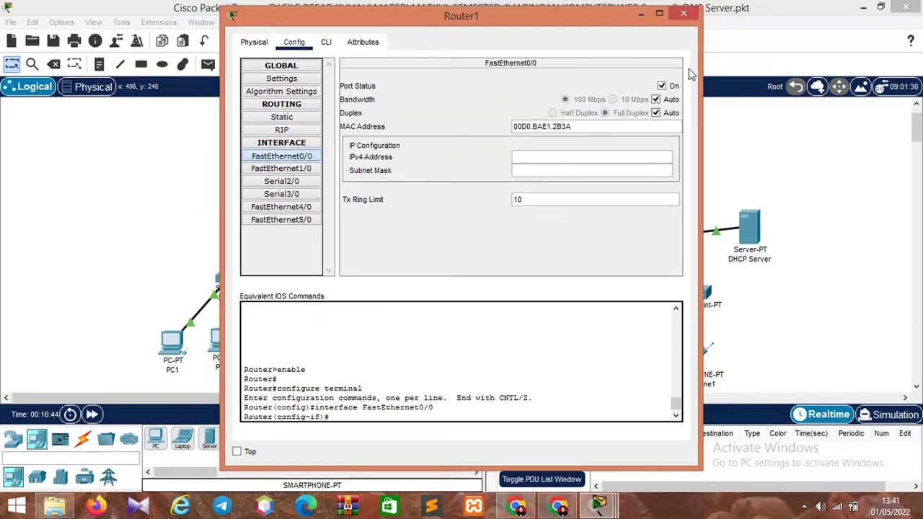
{"action": "left_click", "coordinate": [533, 156]}
{"action": "type", "text": "192.168.1.62"}
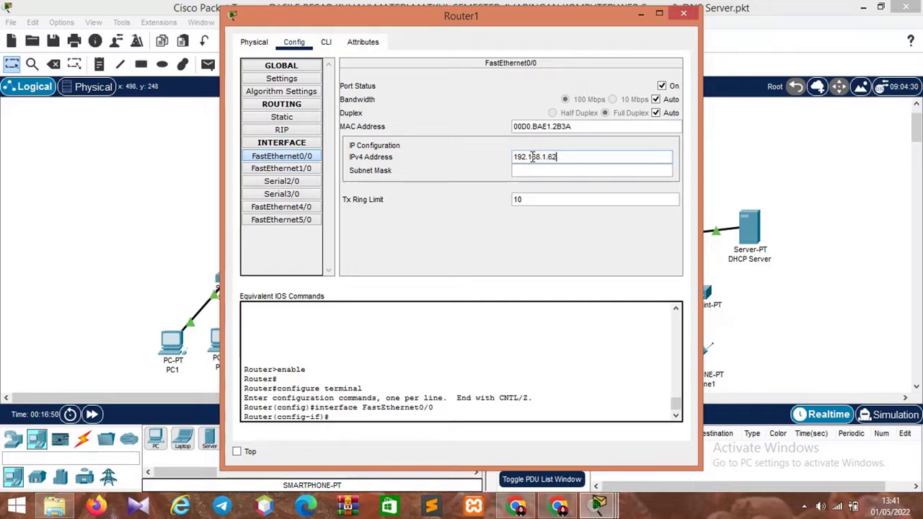
{"action": "key", "text": "Tab"}
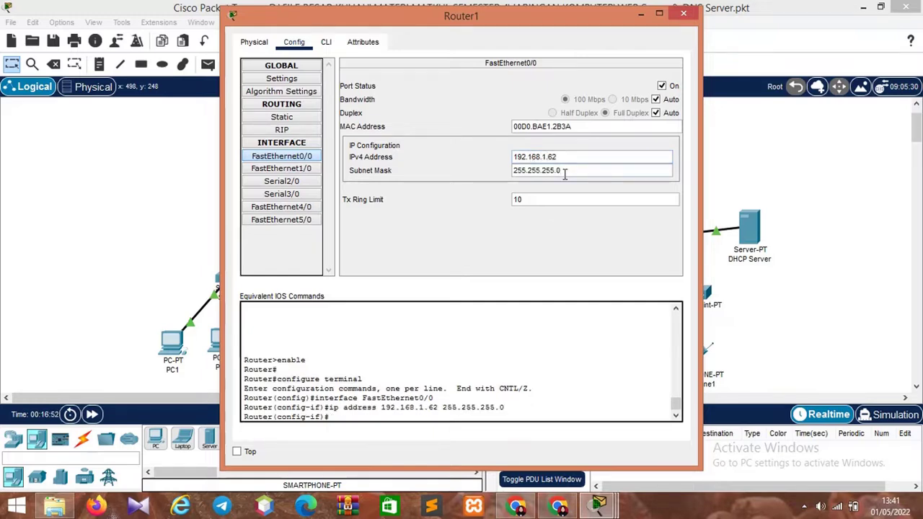
{"action": "type", "text": "192"}
Step: Configure Router1's FastEthernet1/0 interface with IPv4 address 192.168.1.126 and subnet mask 255.255.255.192
{"action": "left_click", "coordinate": [293, 173]}
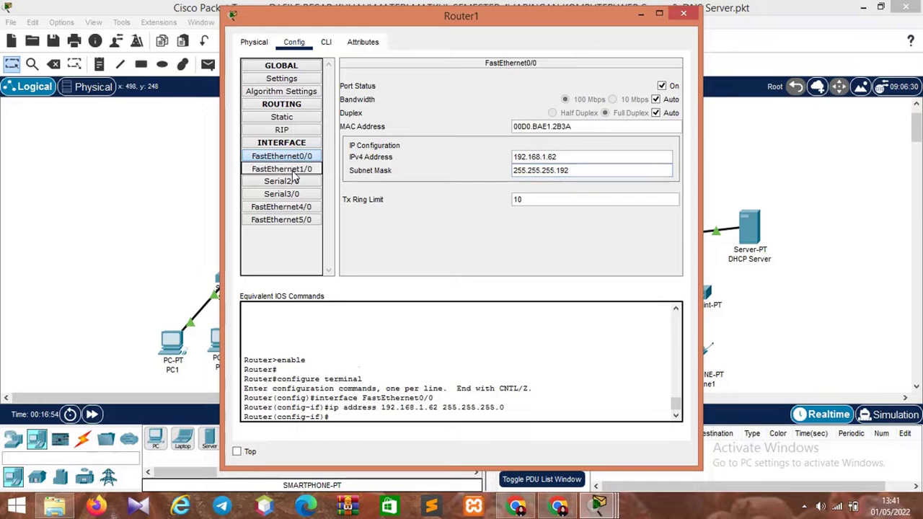
{"action": "left_click", "coordinate": [533, 156]}
{"action": "type", "text": "192.168.1."}
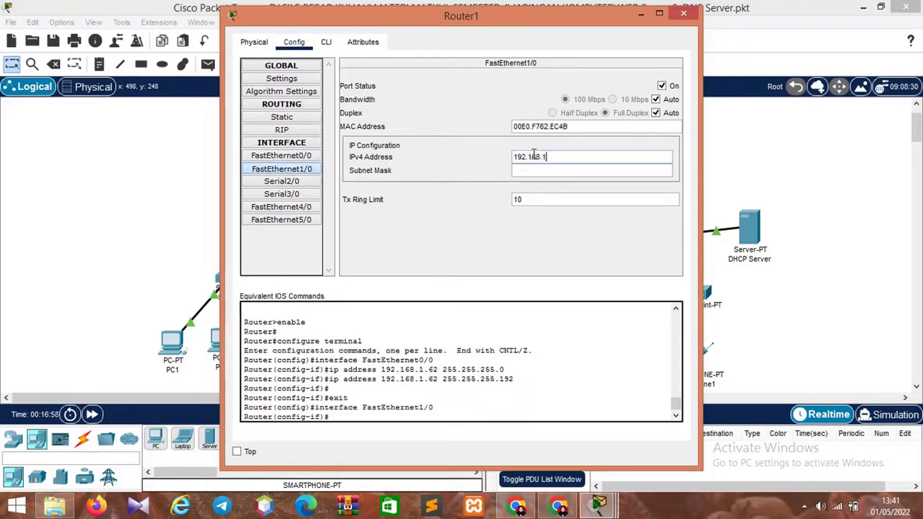
{"action": "type", "text": "126"}
{"action": "left_click", "coordinate": [564, 169]}
{"action": "type", "text": "255.255.255.192"}
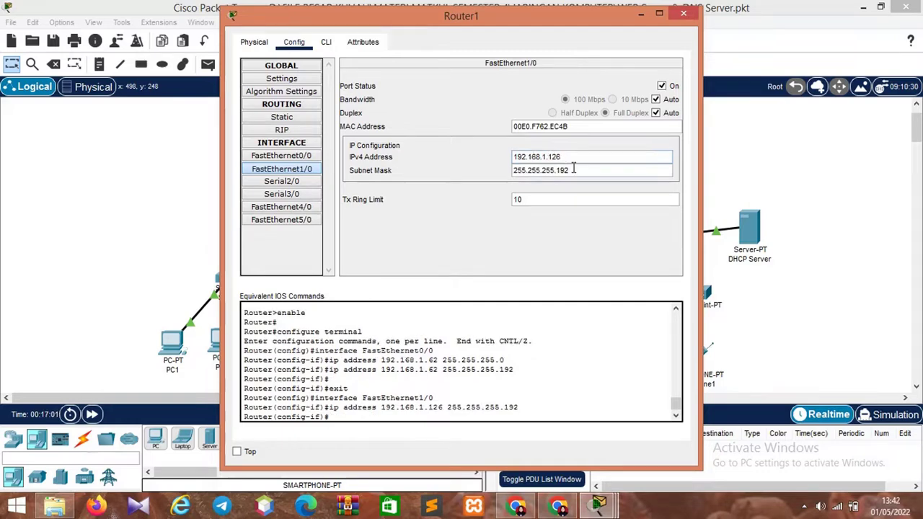
Step: Configure Router1's Serial2/0 interface with IPv4 address 12.12.12.1 and subnet mask 255.255.255.0
{"action": "left_click", "coordinate": [303, 181]}
{"action": "left_click", "coordinate": [537, 141]}
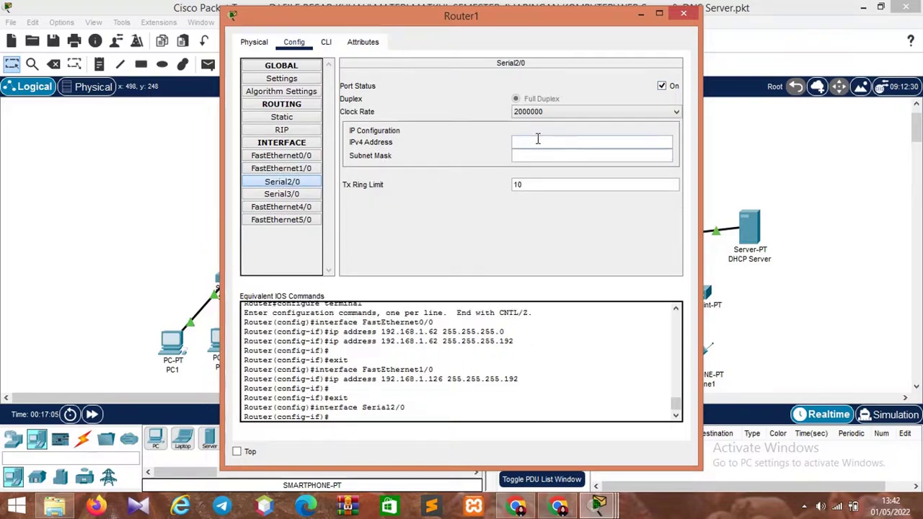
{"action": "type", "text": "12.12.12"}
{"action": "left_click", "coordinate": [581, 155]}
{"action": "key", "text": "BackSpace"}
{"action": "key", "text": "BackSpace"}
{"action": "key", "text": "BackSpace"}
{"action": "key", "text": "BackSpace"}
{"action": "key", "text": "BackSpace"}
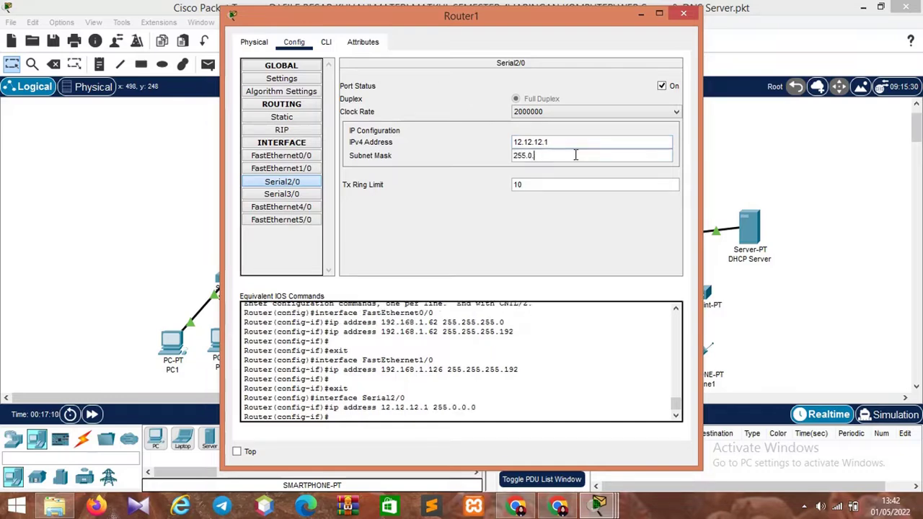
{"action": "type", "text": "255.255."}
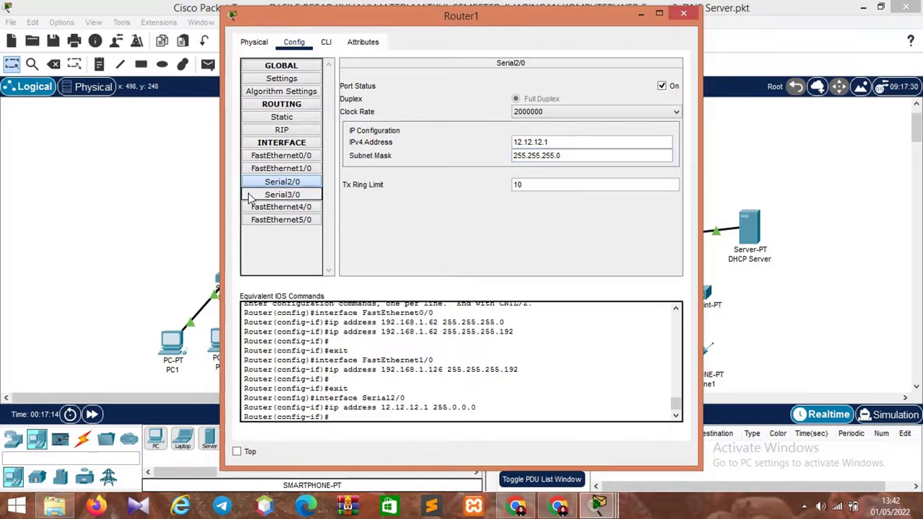
Step: Try to configure Router1's Serial3/0 interface with IPv4 address 13.13.13.1 and subnet mask 255.155.155.0
{"action": "left_click", "coordinate": [281, 194]}
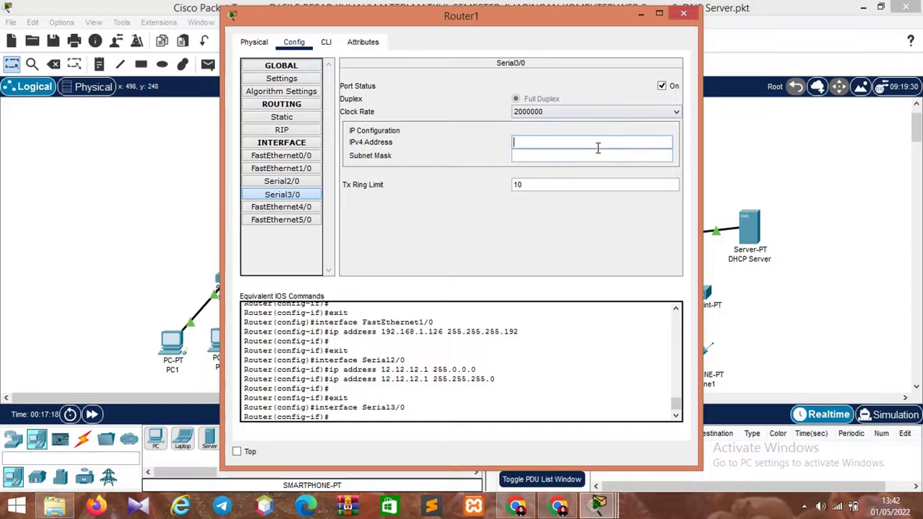
{"action": "type", "text": "13.1"}
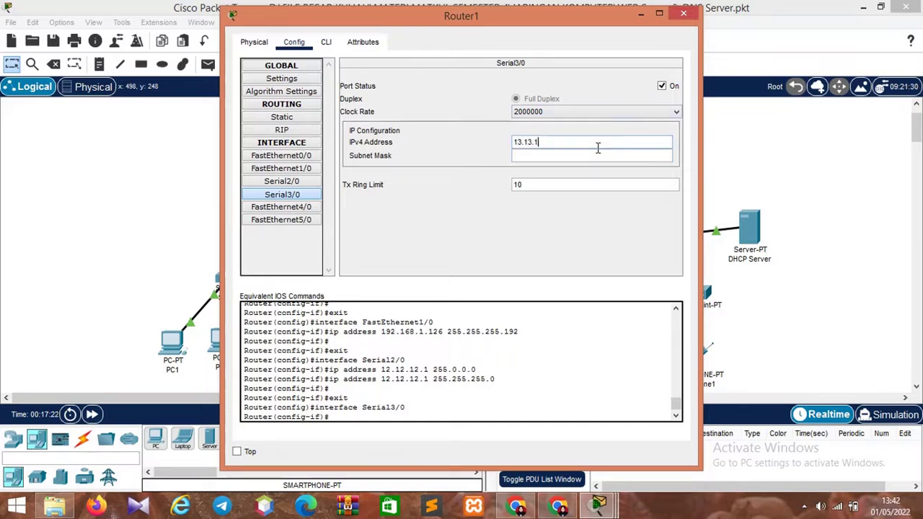
{"action": "type", "text": "3.1"}
{"action": "key", "text": "Return"}
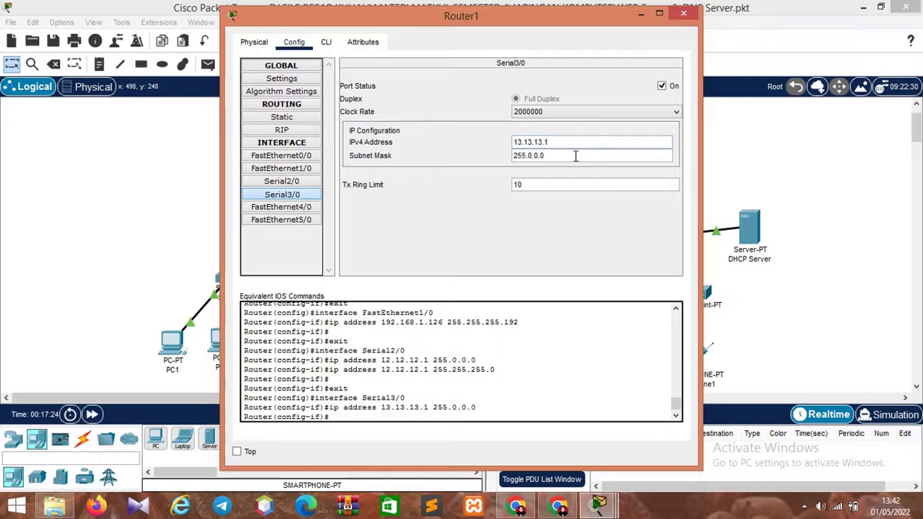
{"action": "key", "text": "BackSpace"}
{"action": "key", "text": "BackSpace"}
{"action": "key", "text": "BackSpace"}
{"action": "key", "text": "BackSpace"}
{"action": "key", "text": "BackSpace"}
{"action": "type", "text": "155.155.0"}
{"action": "left_click", "coordinate": [691, 15]}
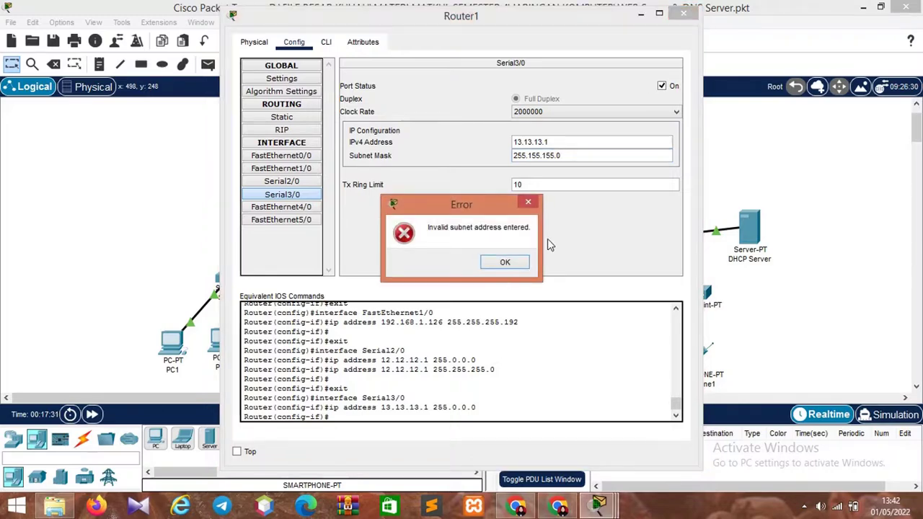
{"action": "left_click", "coordinate": [528, 202]}
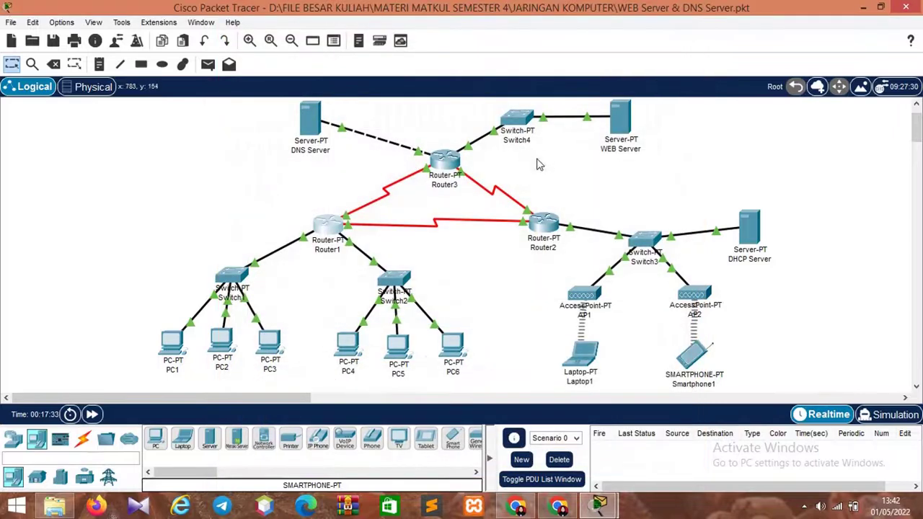
Step: Reopen Router1 and configure its Serial3/0 interface with IPv4 address 13.13.13.1 and subnet mask 255.255.255.0
{"action": "left_click", "coordinate": [329, 231]}
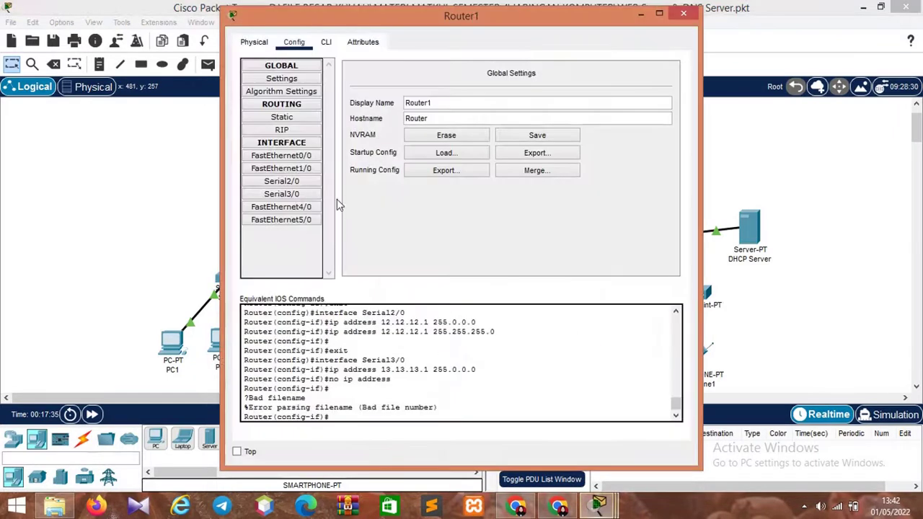
{"action": "left_click", "coordinate": [282, 194]}
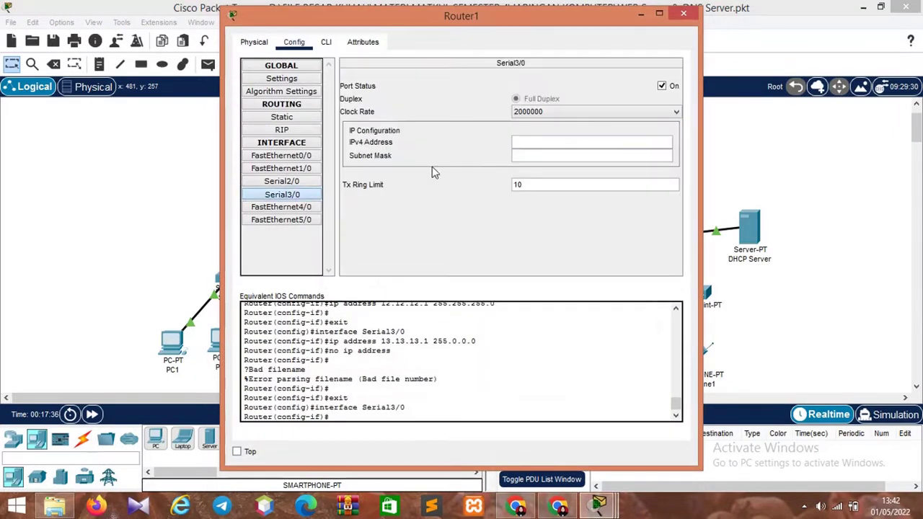
{"action": "left_click", "coordinate": [312, 181]}
{"action": "left_click", "coordinate": [313, 195]}
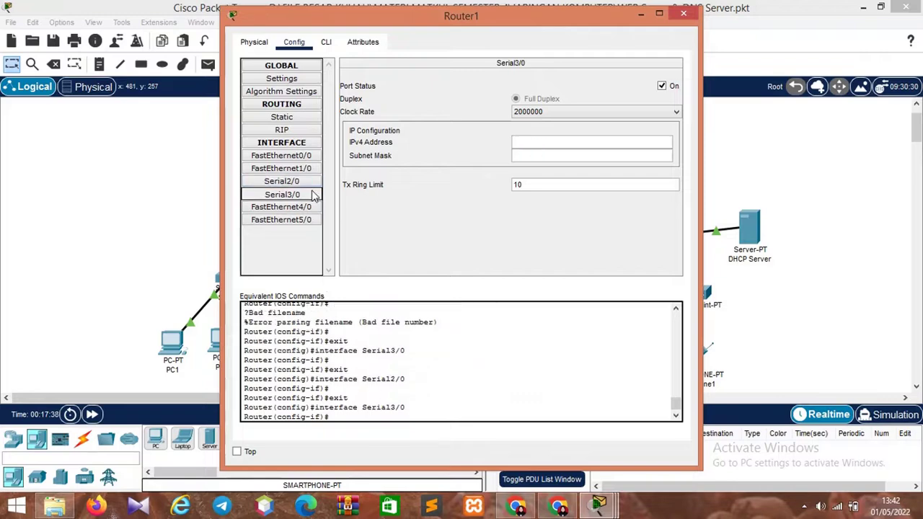
{"action": "type", "text": "13"}
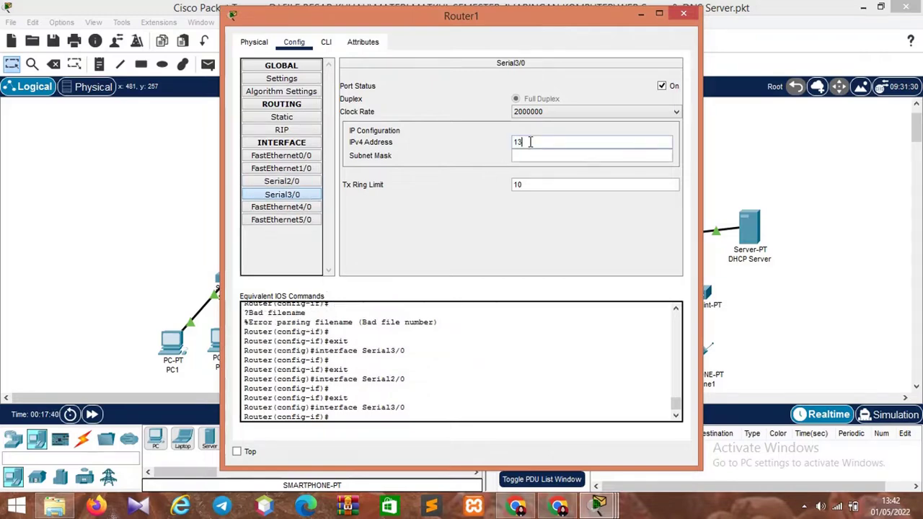
{"action": "type", "text": ".13.13.13."}
{"action": "left_click", "coordinate": [568, 154]}
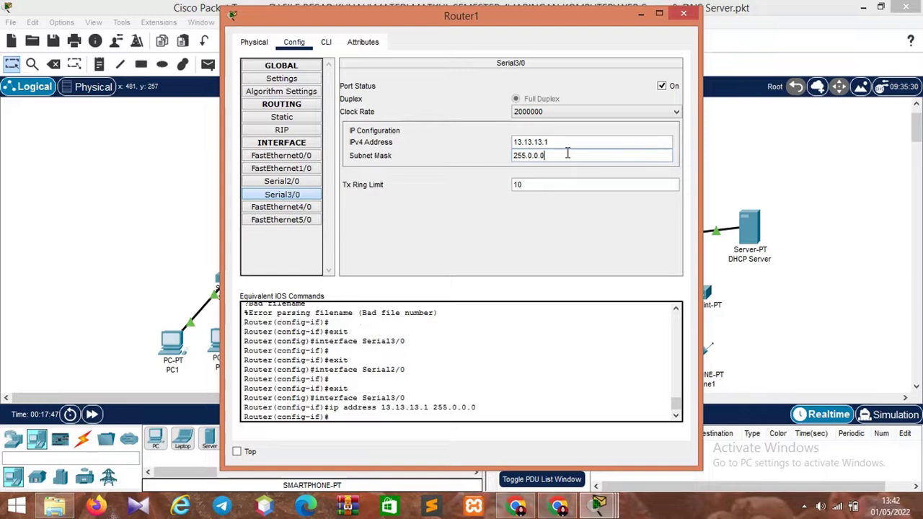
{"action": "key", "text": "BackSpace"}
{"action": "key", "text": "BackSpace"}
{"action": "key", "text": "BackSpace"}
{"action": "key", "text": "BackSpace"}
{"action": "key", "text": "BackSpace"}
{"action": "type", "text": "255.255.0"}
{"action": "key", "text": "Return"}
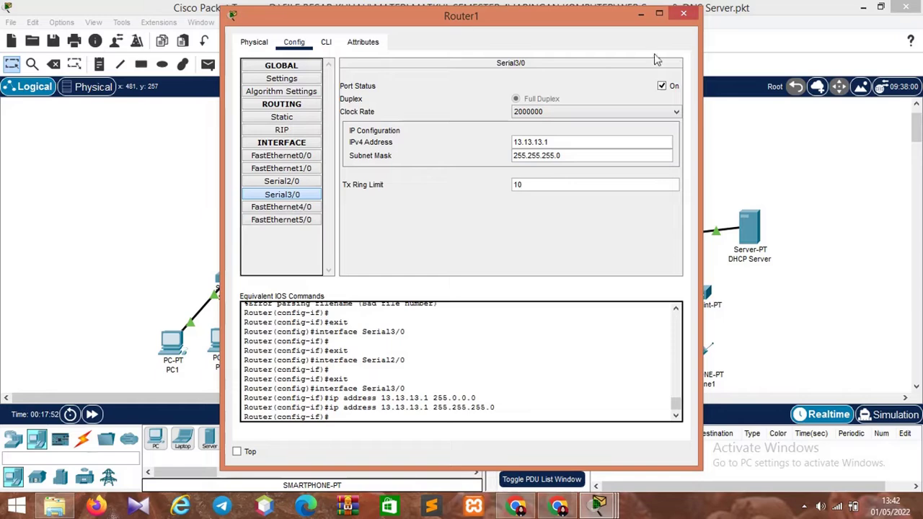
Step: Close Router1's configuration and open the FastEthernet0/0 interface settings of Router2
{"action": "left_click", "coordinate": [683, 14]}
{"action": "left_click", "coordinate": [551, 230]}
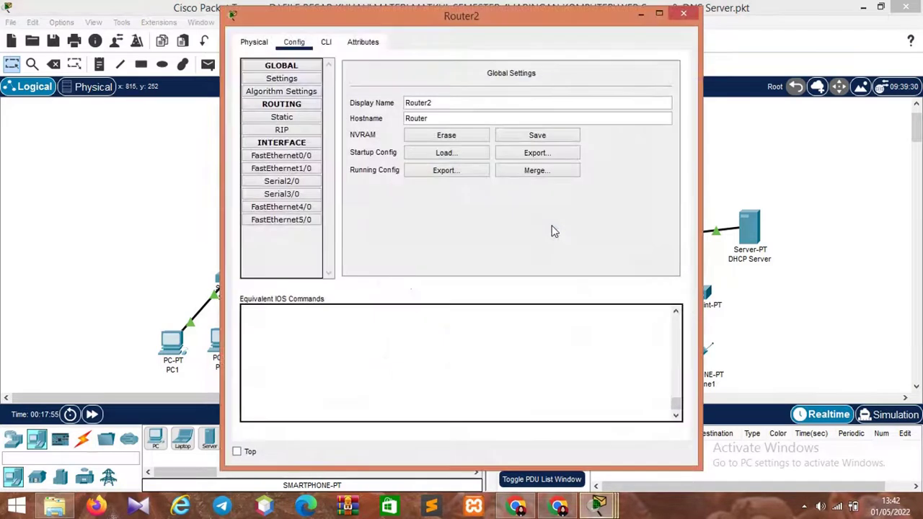
{"action": "left_click", "coordinate": [279, 155]}
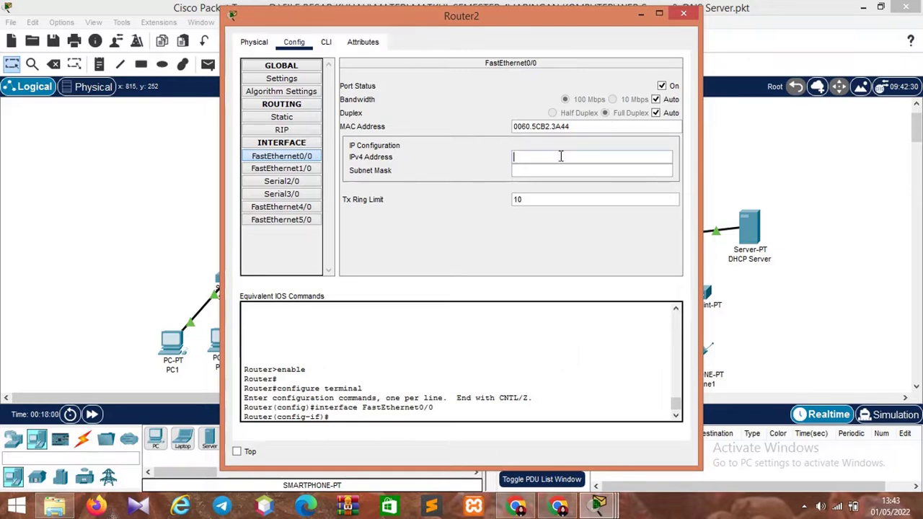
Step: Try to set the IPv4 address of Router2's FastEthernet0/0 interface to 192.168.1.264
{"action": "type", "text": "192.168.1.164"}
{"action": "left_click", "coordinate": [550, 158]}
{"action": "key", "text": "BackSpace"}
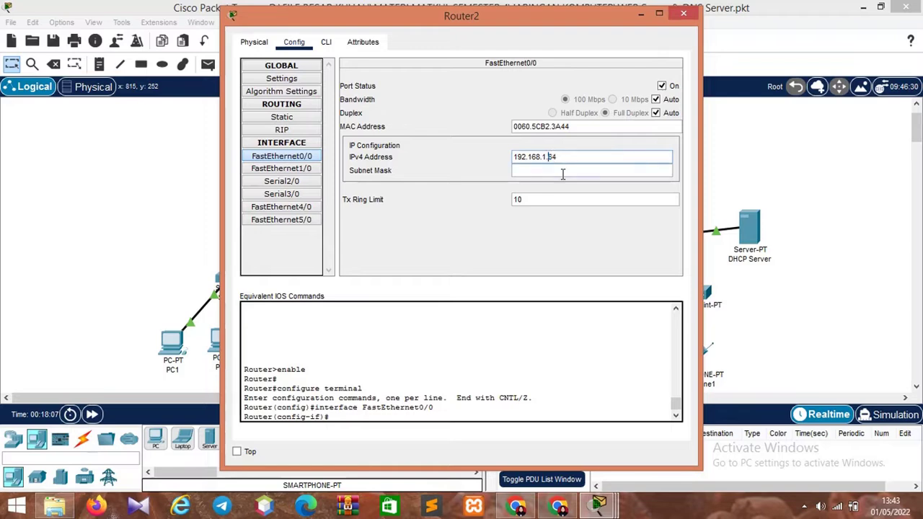
{"action": "type", "text": "2"}
{"action": "key", "text": "Return"}
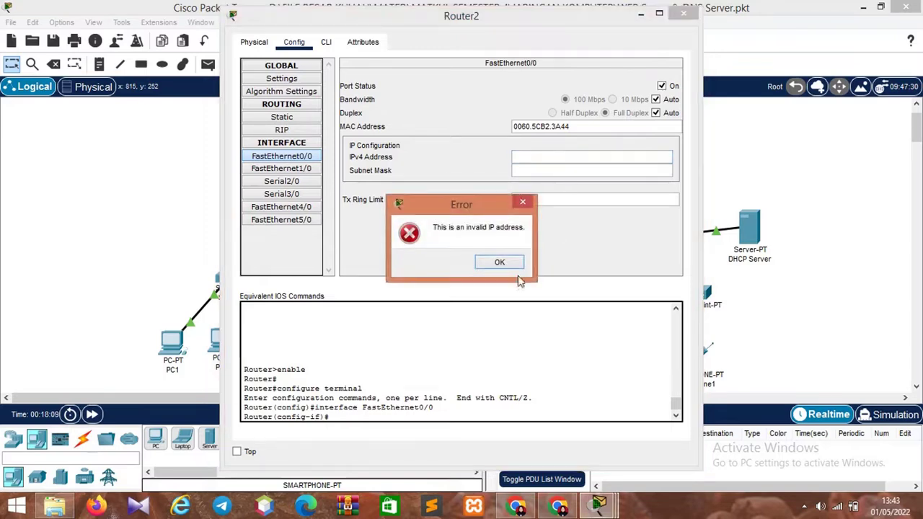
{"action": "left_click", "coordinate": [501, 264]}
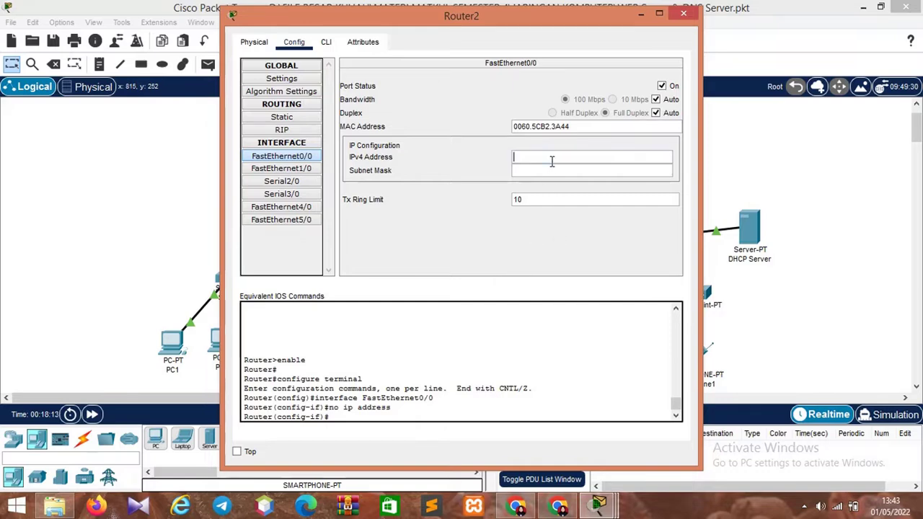
Step: Try to configure Router2's FastEthernet0/0 interface with IPv4 address 192.168.1.254 and subnet mask 255.255.255.126
{"action": "type", "text": "192.168.1.254"}
{"action": "key", "text": "Tab"}
{"action": "left_click", "coordinate": [584, 170]}
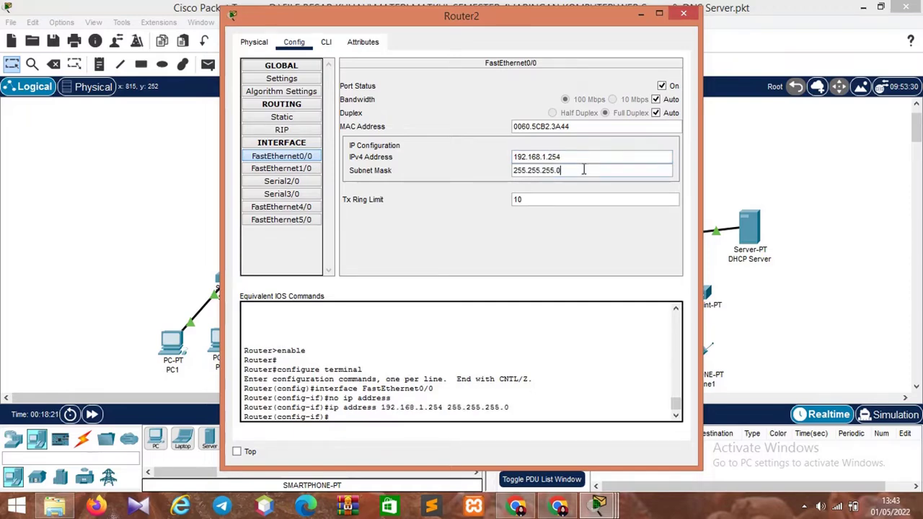
{"action": "key", "text": "BackSpace"}
{"action": "left_click", "coordinate": [274, 182]}
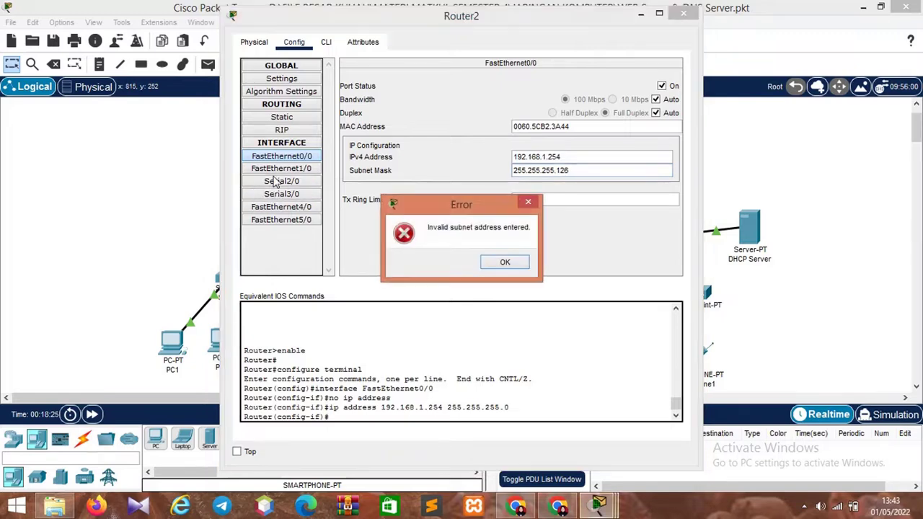
{"action": "left_click", "coordinate": [530, 205]}
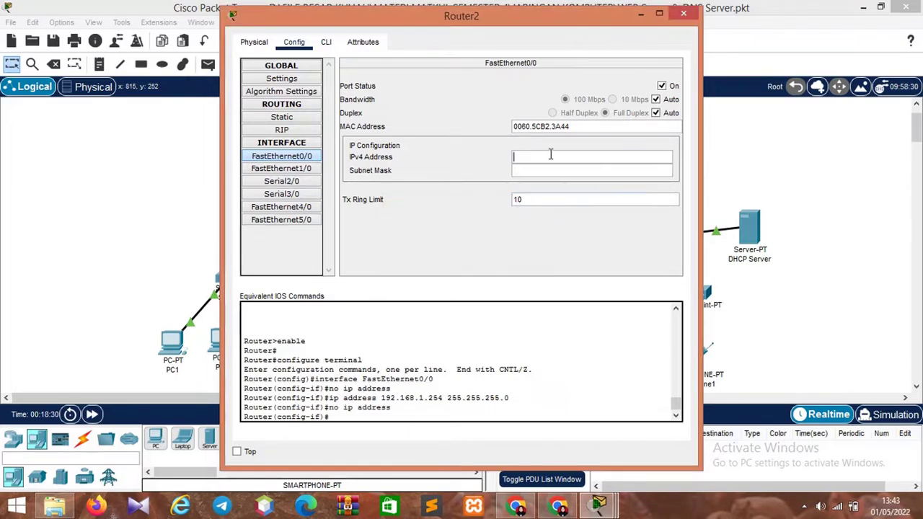
Step: Configure Router2's FastEthernet0/0 interface with IPv4 address 192.168.1.254 and subnet mask 255.255.255.128
{"action": "type", "text": "192.168.1.254"}
{"action": "left_click", "coordinate": [569, 170]}
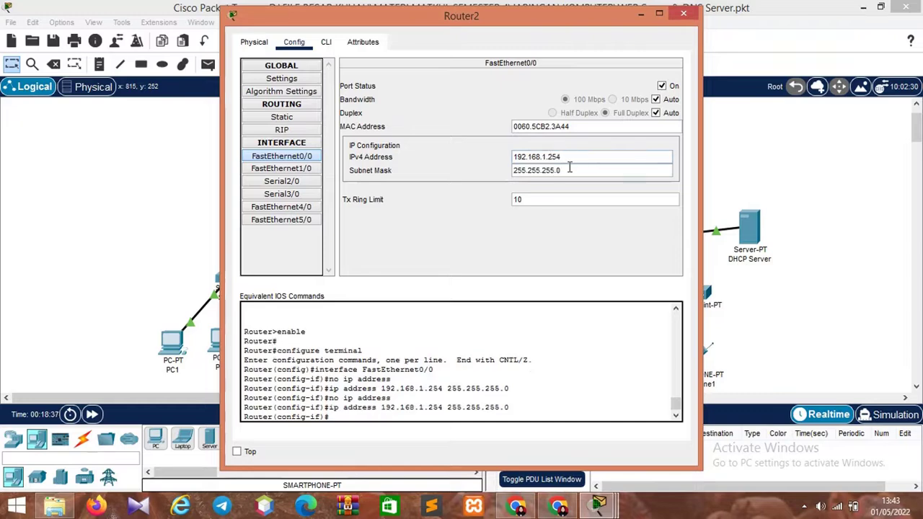
{"action": "type", "text": "128"}
{"action": "key", "text": "Return"}
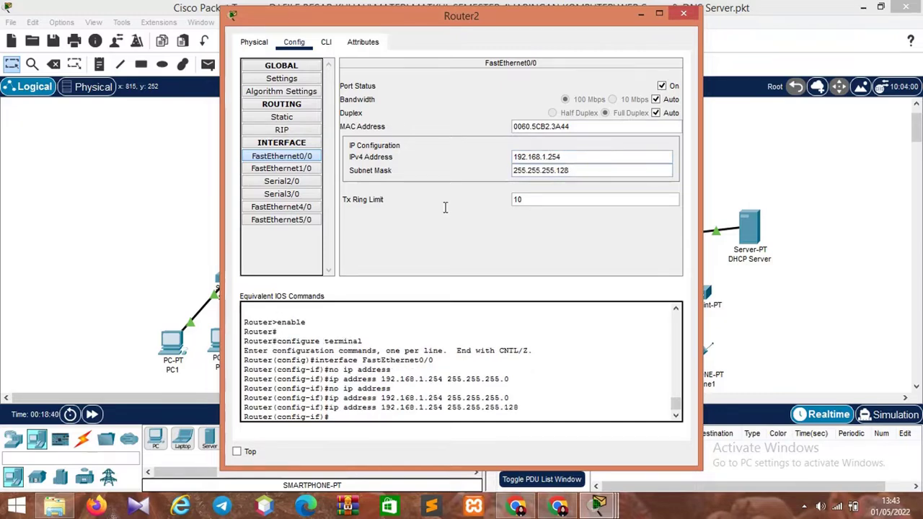
Step: Configure Router2's Serial2/0 interface with IPv4 address 12.12.12.2 and subnet mask 255.255.255.0
{"action": "left_click", "coordinate": [282, 181]}
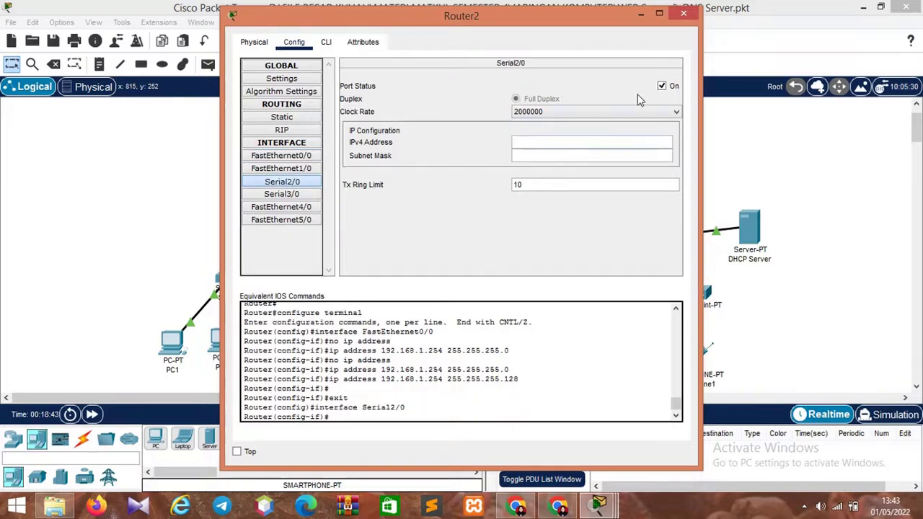
{"action": "left_click", "coordinate": [601, 144]}
{"action": "type", "text": "12.12.12.2"}
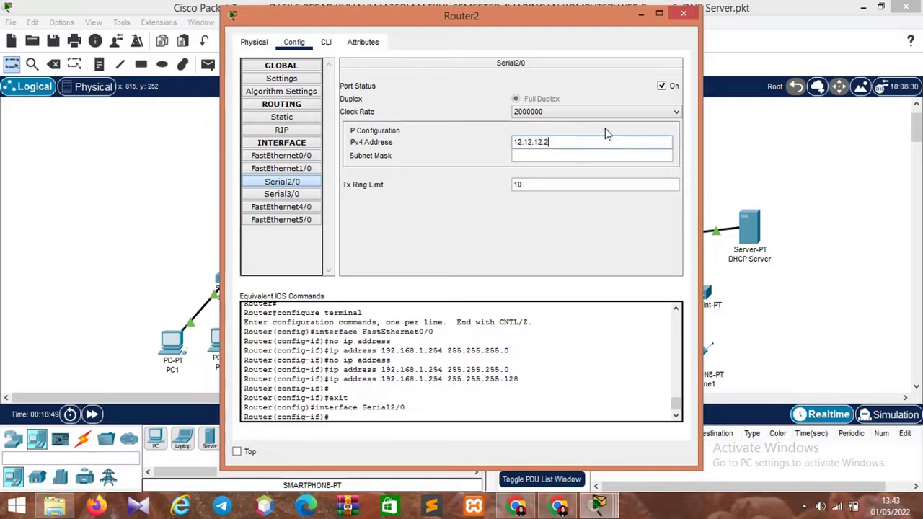
{"action": "key", "text": "Tab"}
{"action": "key", "text": "BackSpace"}
{"action": "key", "text": "BackSpace"}
{"action": "key", "text": "BackSpace"}
{"action": "key", "text": "BackSpace"}
{"action": "key", "text": "BackSpace"}
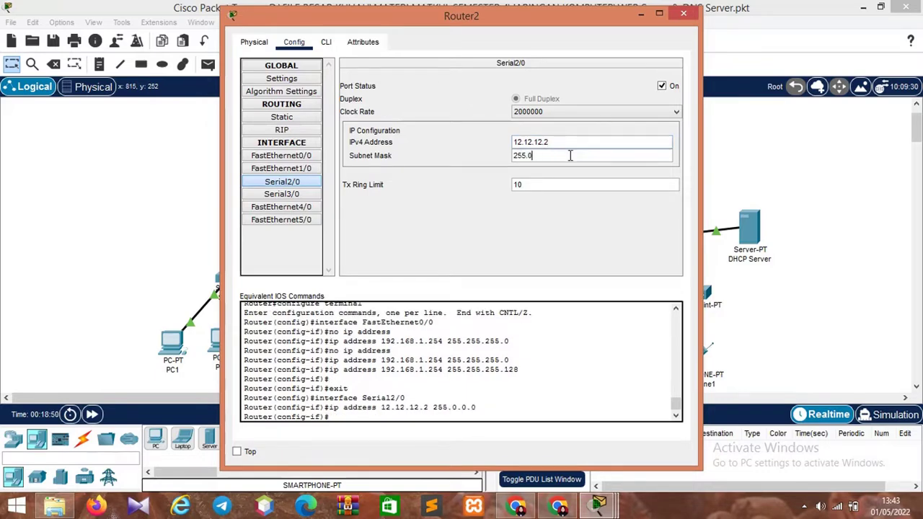
{"action": "type", "text": "255.255."}
{"action": "left_click", "coordinate": [586, 127]}
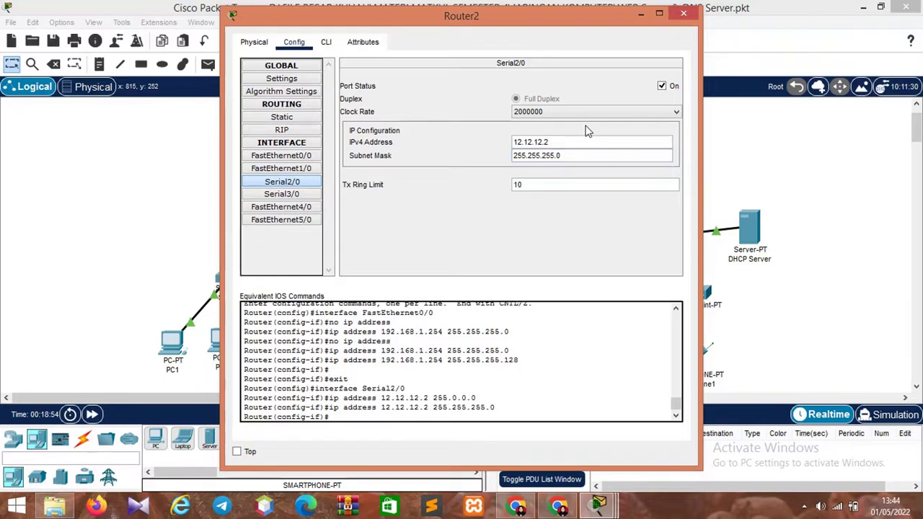
Step: Configure Router2's Serial3/0 interface with IPv4 address 23.23.23.2 and subnet mask 255.255.255.0, and close its configuration
{"action": "left_click", "coordinate": [299, 195]}
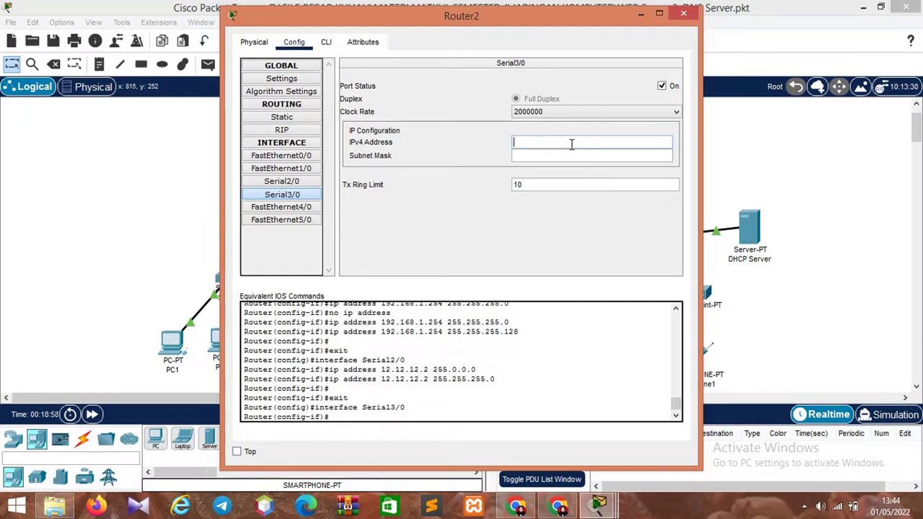
{"action": "left_click", "coordinate": [572, 144]}
{"action": "type", "text": "23.23.23.2"}
{"action": "left_click", "coordinate": [573, 155]}
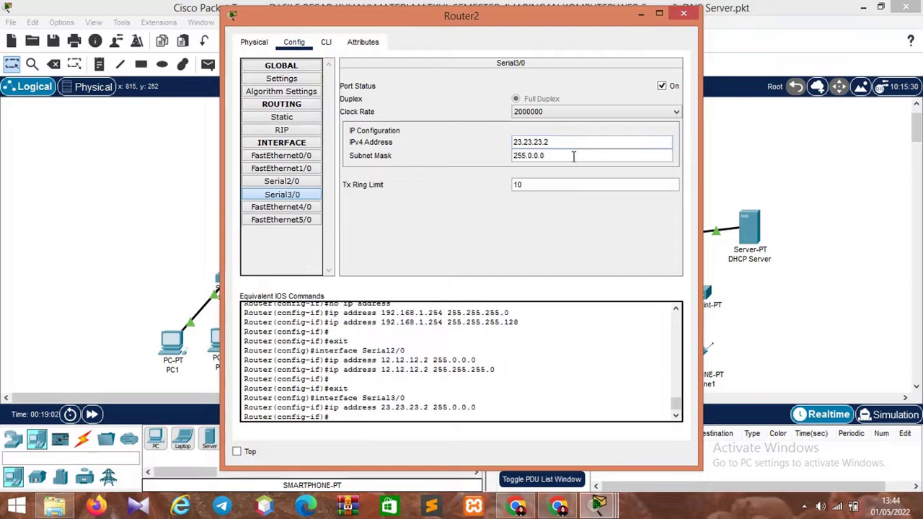
{"action": "key", "text": "BackSpace"}
{"action": "key", "text": "BackSpace"}
{"action": "key", "text": "BackSpace"}
{"action": "type", "text": "255.255."}
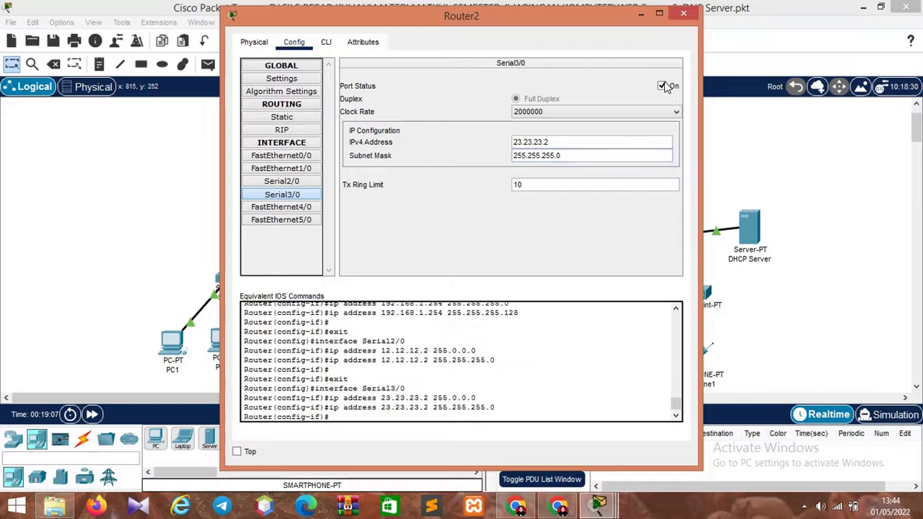
{"action": "left_click", "coordinate": [685, 16]}
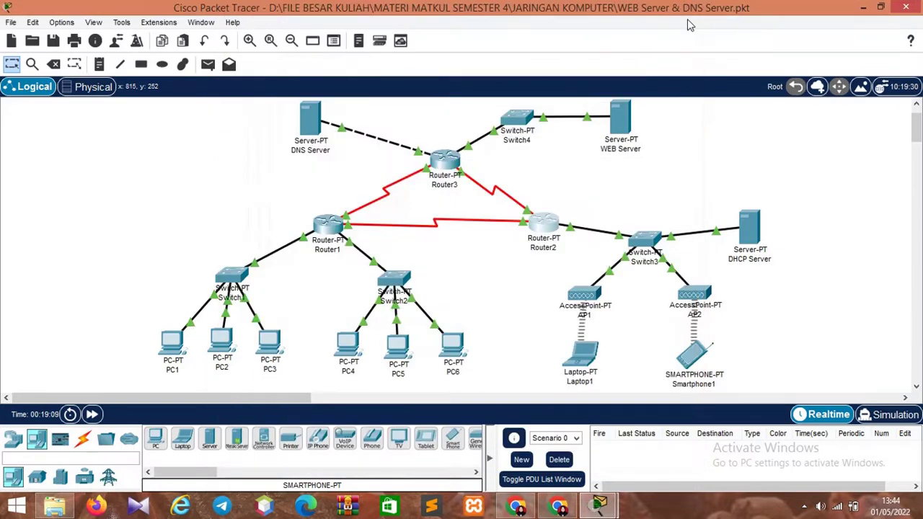
Step: Open Router3 and configure its FastEthernet0/0 interface with IPv4 address 43.43.43.3 and subnet mask 255.255.255.0
{"action": "left_click", "coordinate": [445, 160]}
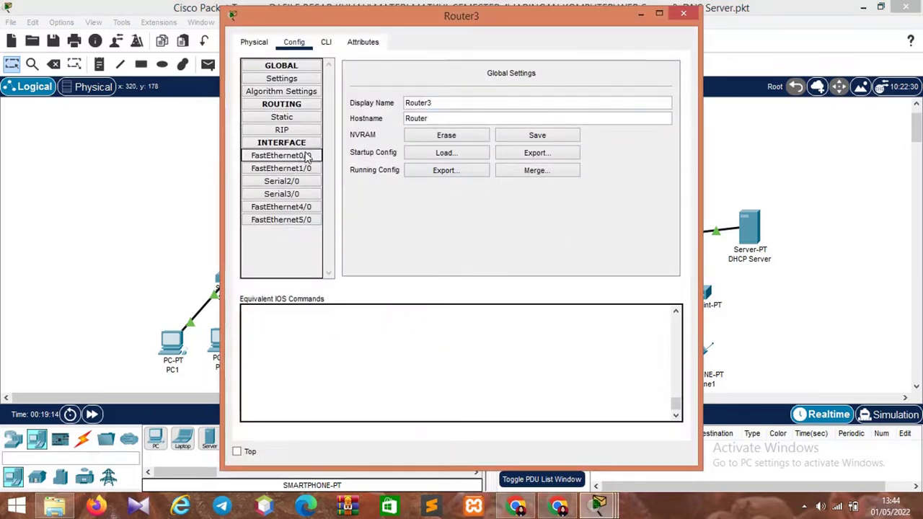
{"action": "left_click", "coordinate": [306, 156]}
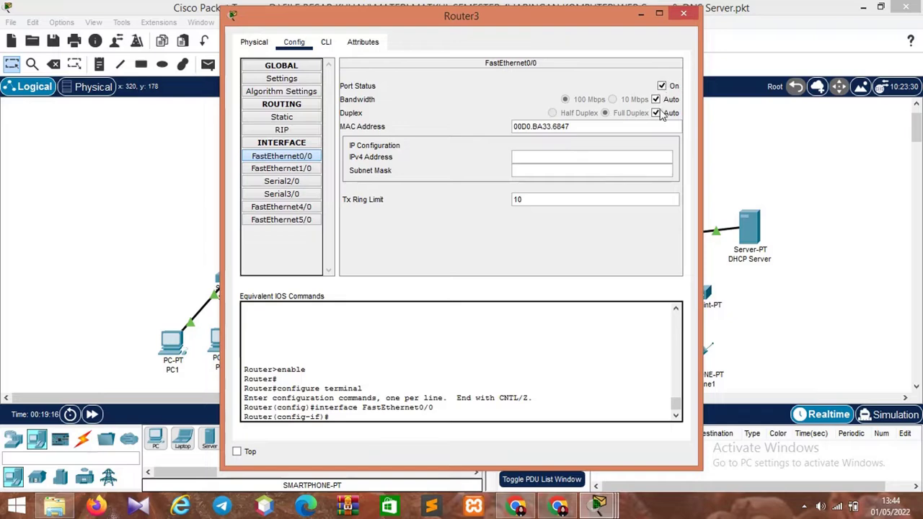
{"action": "left_click", "coordinate": [568, 159]}
{"action": "type", "text": "43.43.43.3"}
{"action": "left_click", "coordinate": [572, 171]}
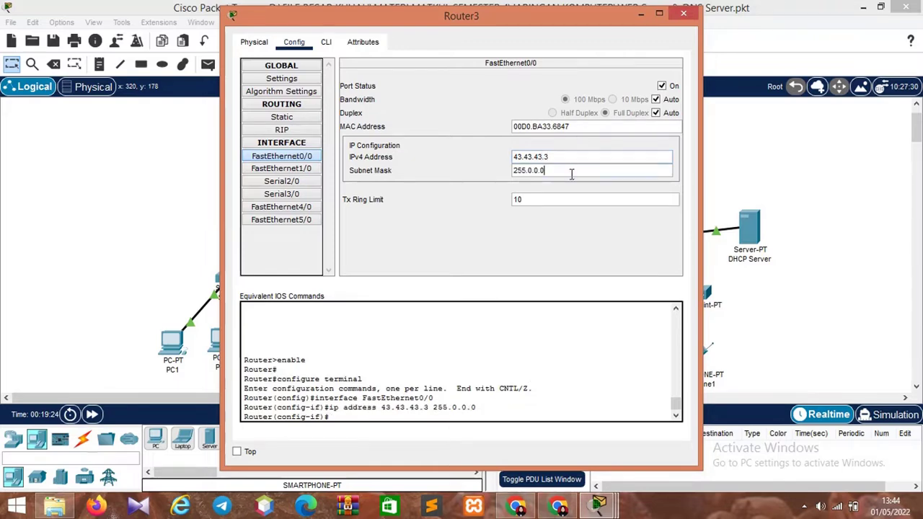
{"action": "key", "text": "BackSpace"}
{"action": "key", "text": "BackSpace"}
{"action": "key", "text": "BackSpace"}
{"action": "key", "text": "BackSpace"}
{"action": "key", "text": "BackSpace"}
{"action": "type", "text": "255.255.0"}
Step: Copy the subnet mask 255.255.255.0 from Router3's FastEthernet0/0 interface for reuse on other interfaces
{"action": "left_click_drag", "start_coordinate": [572, 172], "coordinate": [516, 170]}
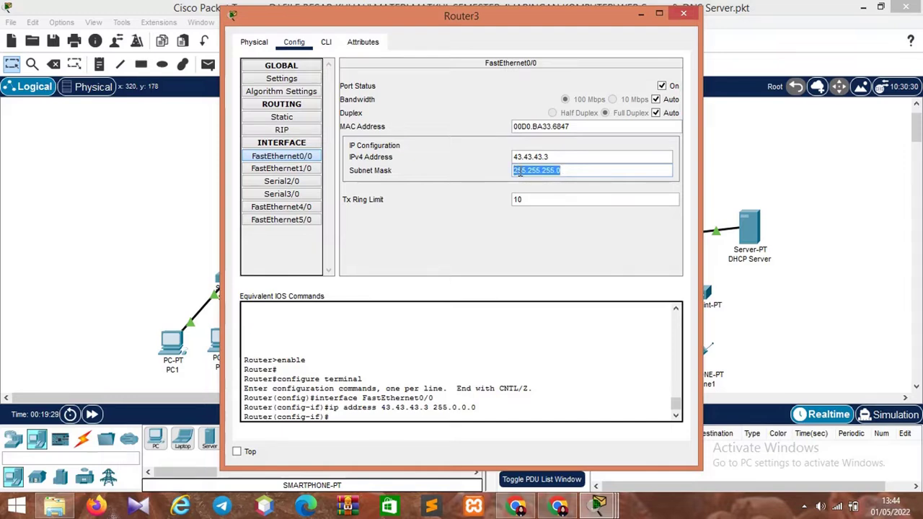
{"action": "right_click", "coordinate": [520, 173]}
{"action": "left_click", "coordinate": [554, 232]}
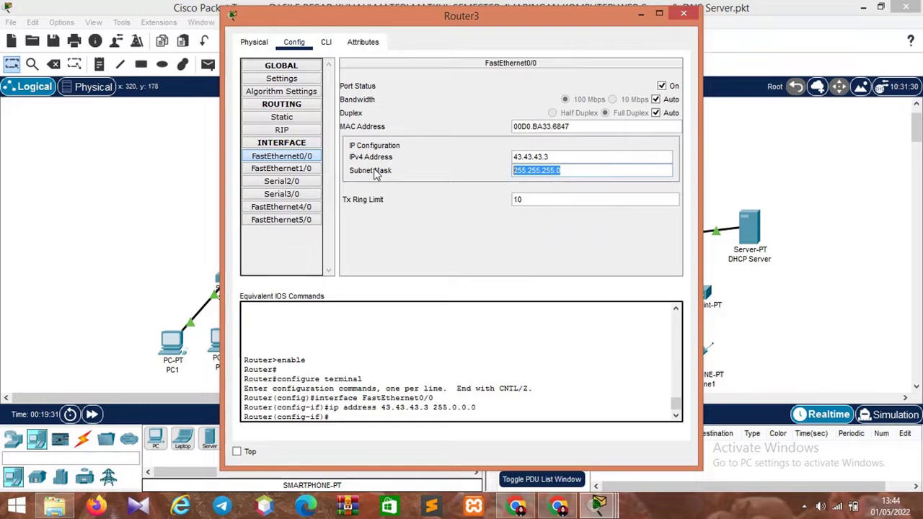
Step: Configure Router3's Serial2/0 interface with IPv4 address 23.23.23.3 and the copied subnet mask 255.255.255.0
{"action": "left_click", "coordinate": [281, 181]}
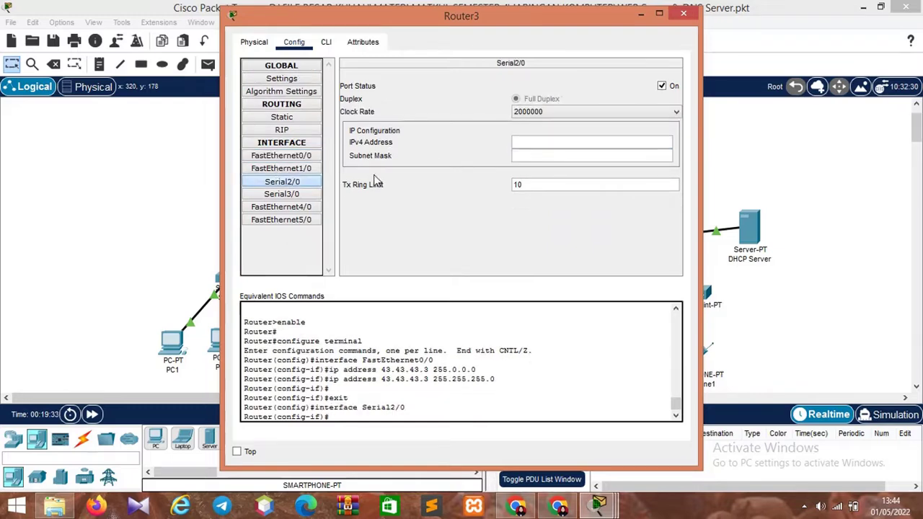
{"action": "left_click", "coordinate": [590, 141]}
{"action": "type", "text": "23.23.23.3"}
{"action": "left_click", "coordinate": [574, 154]}
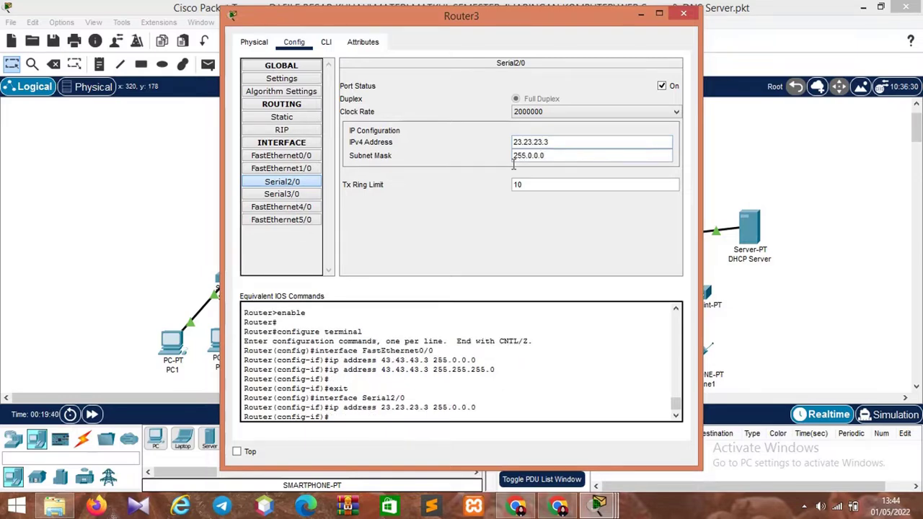
{"action": "left_click_drag", "start_coordinate": [542, 159], "coordinate": [515, 156]}
{"action": "key", "text": "BackSpace"}
{"action": "right_click", "coordinate": [514, 155]}
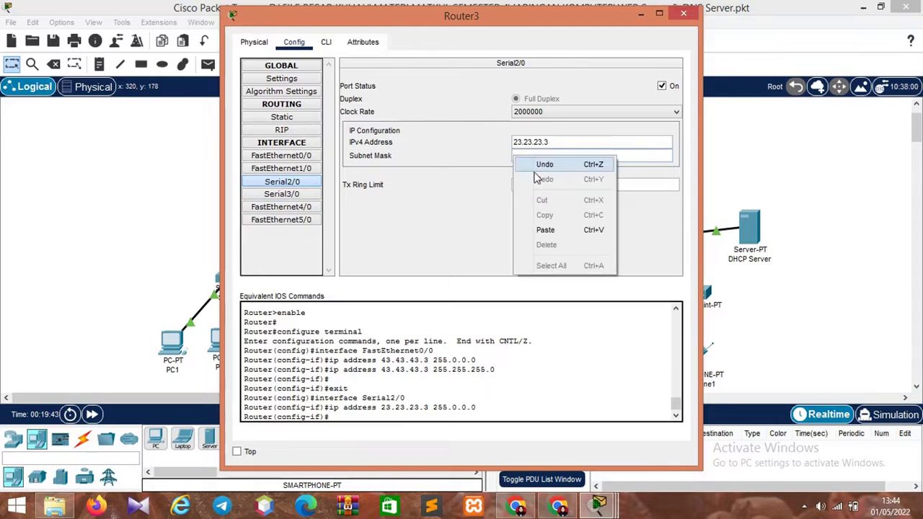
{"action": "left_click", "coordinate": [544, 230]}
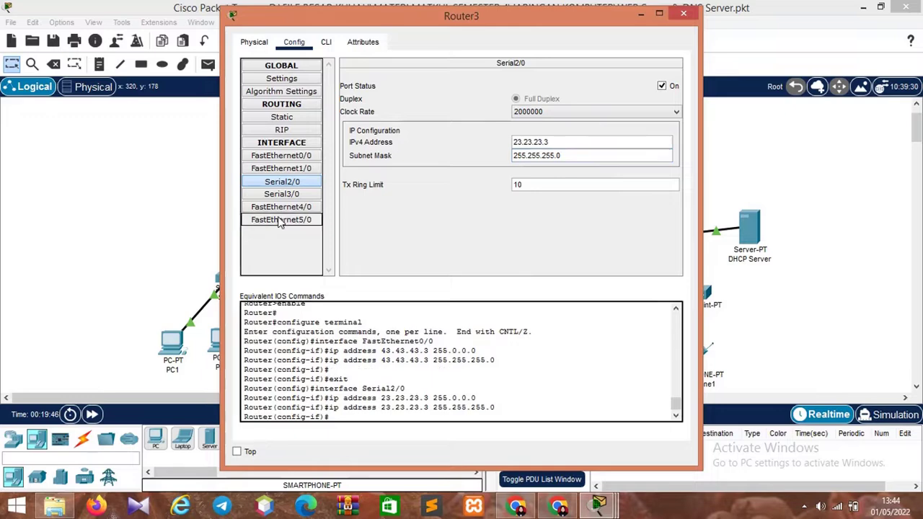
Step: Configure Router3's Serial3/0 interface with IPv4 address 13.13.13.3 and the copied subnet mask 255.255.255.0, and close its configuration
{"action": "left_click", "coordinate": [282, 194]}
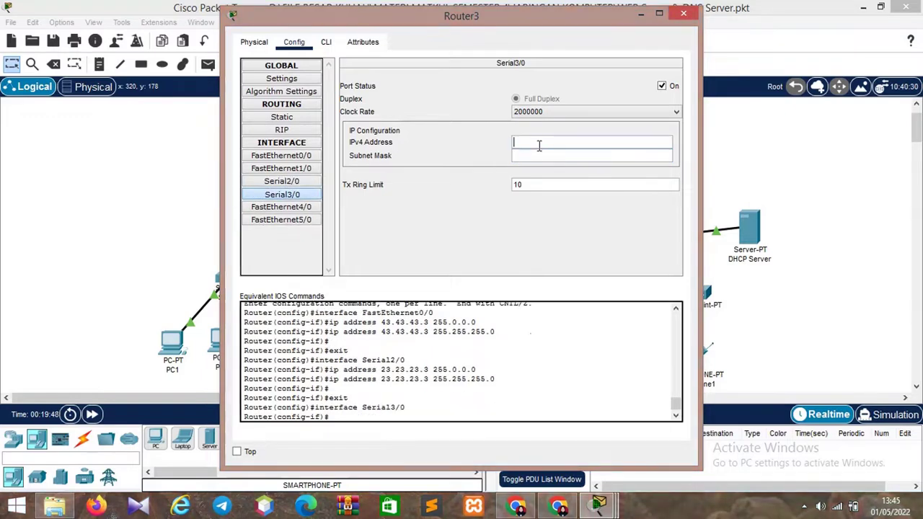
{"action": "left_click", "coordinate": [539, 144]}
{"action": "type", "text": "13"}
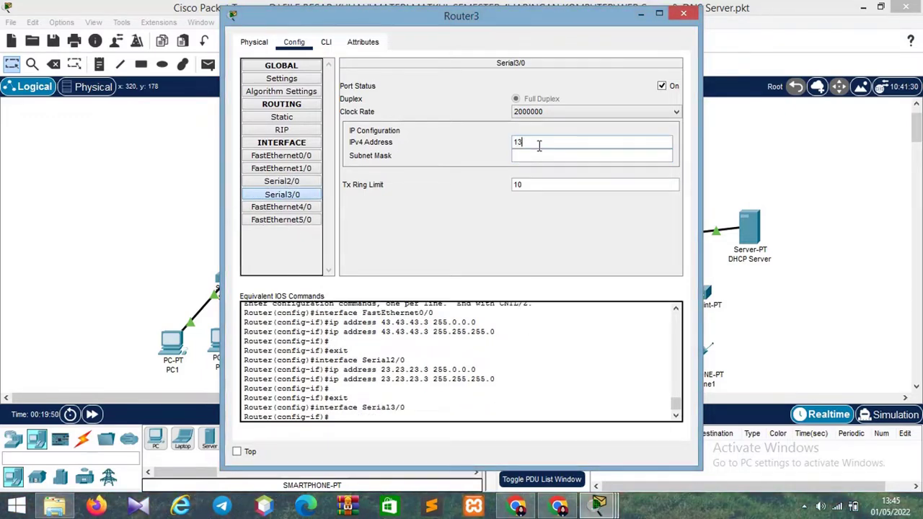
{"action": "type", "text": ".13.13.3"}
{"action": "left_click", "coordinate": [552, 154]}
{"action": "left_click_drag", "start_coordinate": [552, 154], "coordinate": [495, 164]}
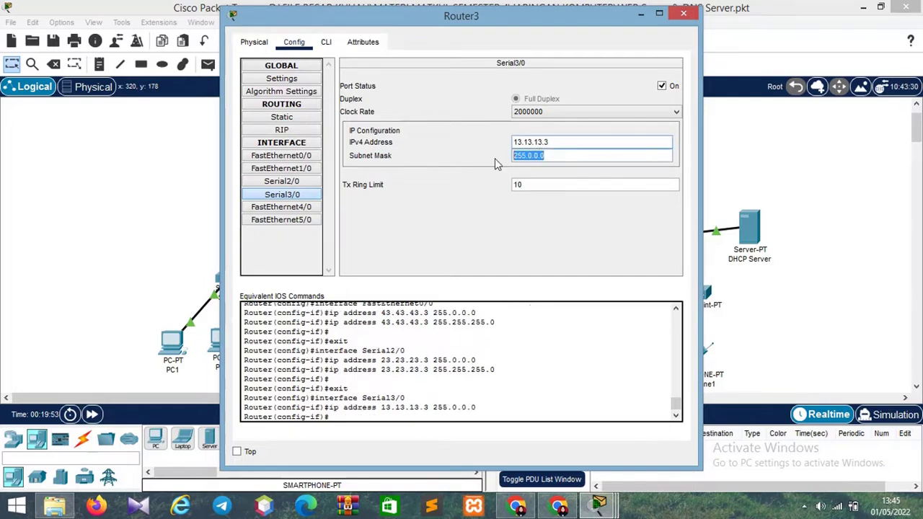
{"action": "key", "text": "BackSpace"}
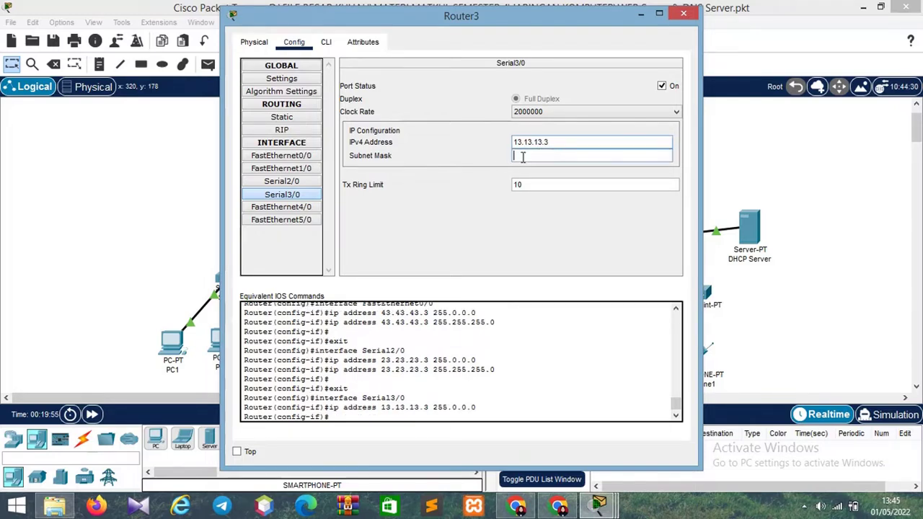
{"action": "right_click", "coordinate": [520, 158]}
{"action": "left_click", "coordinate": [566, 232]}
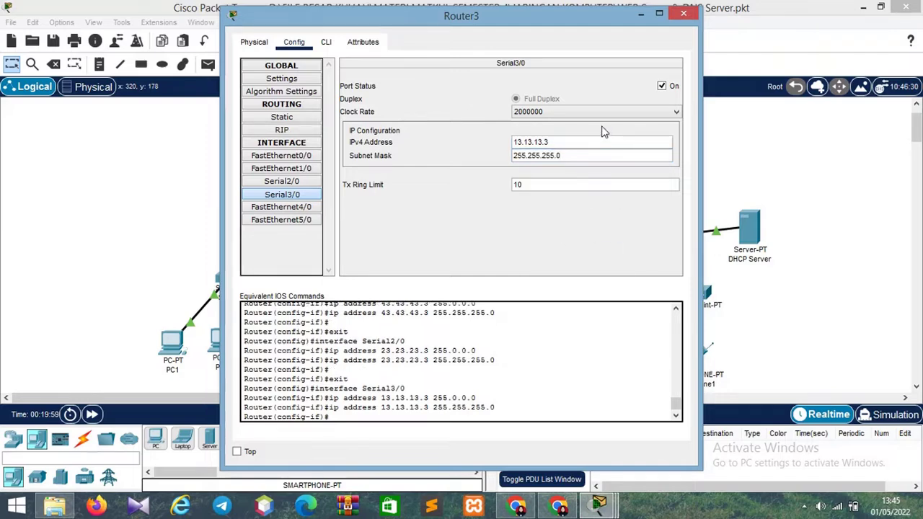
{"action": "left_click", "coordinate": [683, 14]}
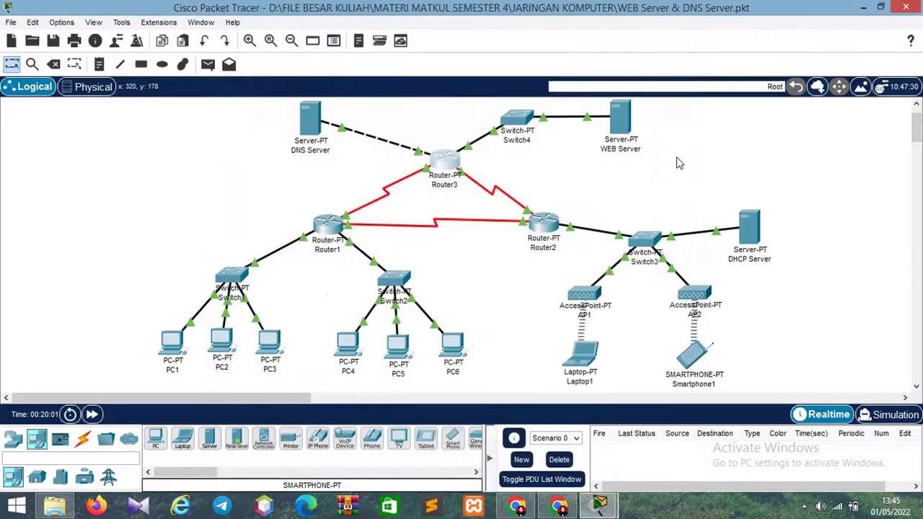
Step: Open the WEB Server's IP configuration and assign static IPv4 address 43.43.43.1 with the copied subnet mask 255.255.255.0
{"action": "left_click", "coordinate": [624, 122]}
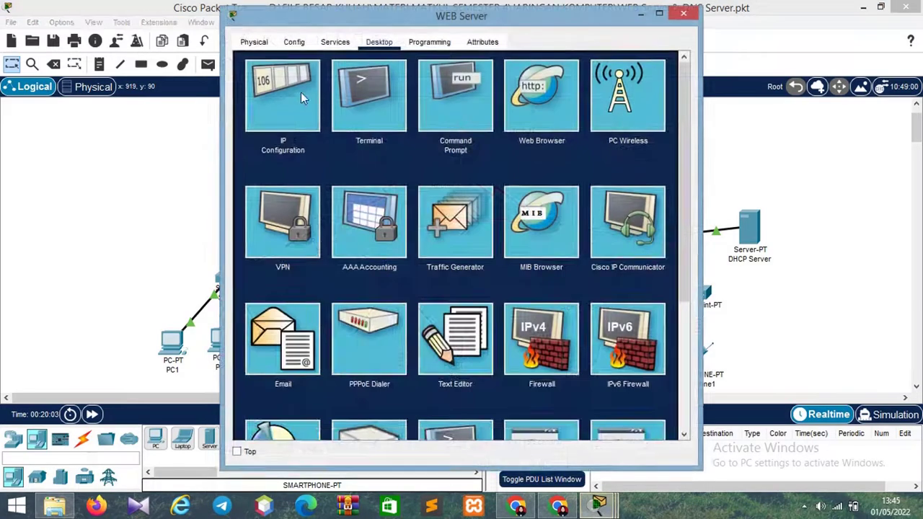
{"action": "left_click", "coordinate": [300, 92]}
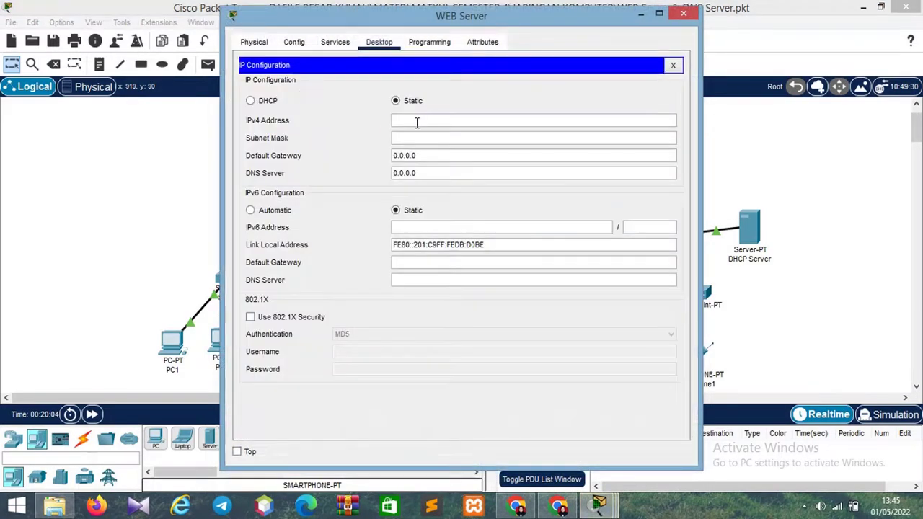
{"action": "left_click", "coordinate": [417, 121]}
{"action": "type", "text": "43.43.43.1"}
{"action": "key", "text": "Tab"}
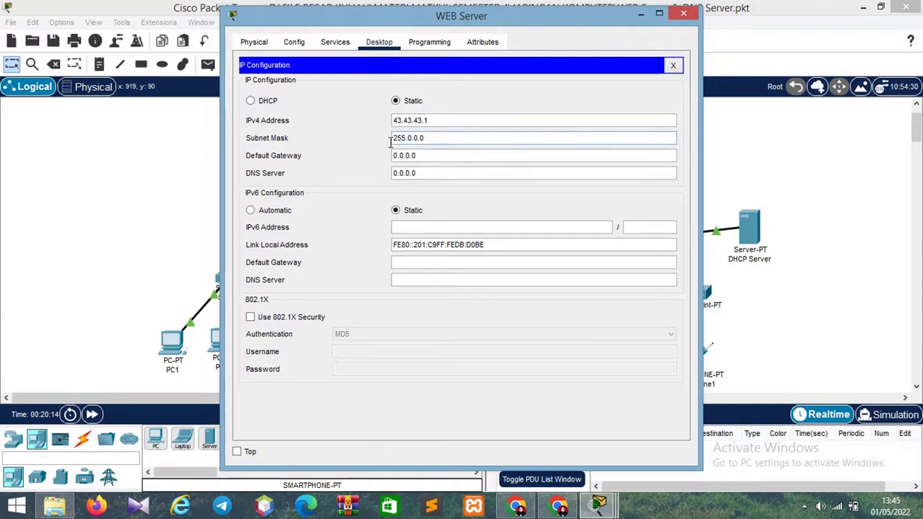
{"action": "left_click_drag", "start_coordinate": [425, 138], "coordinate": [393, 139]}
{"action": "key", "text": "BackSpace"}
{"action": "right_click", "coordinate": [396, 138]}
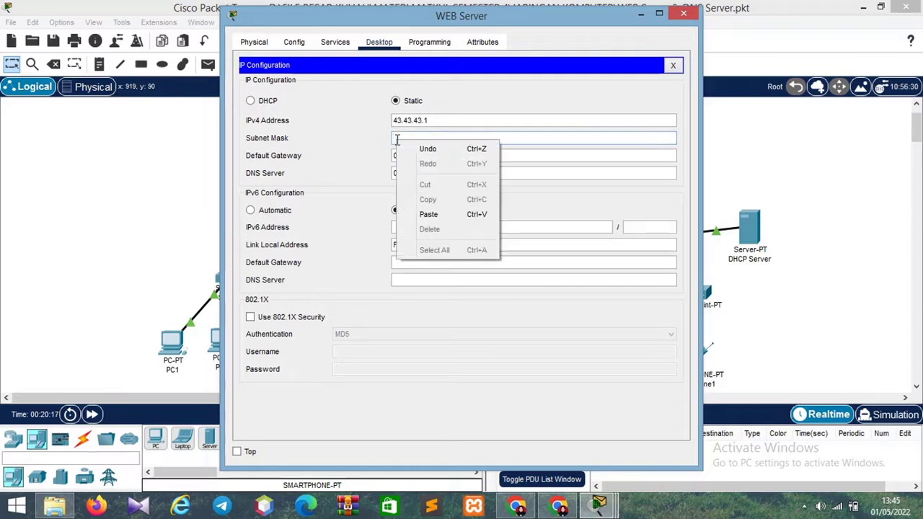
{"action": "left_click", "coordinate": [415, 216]}
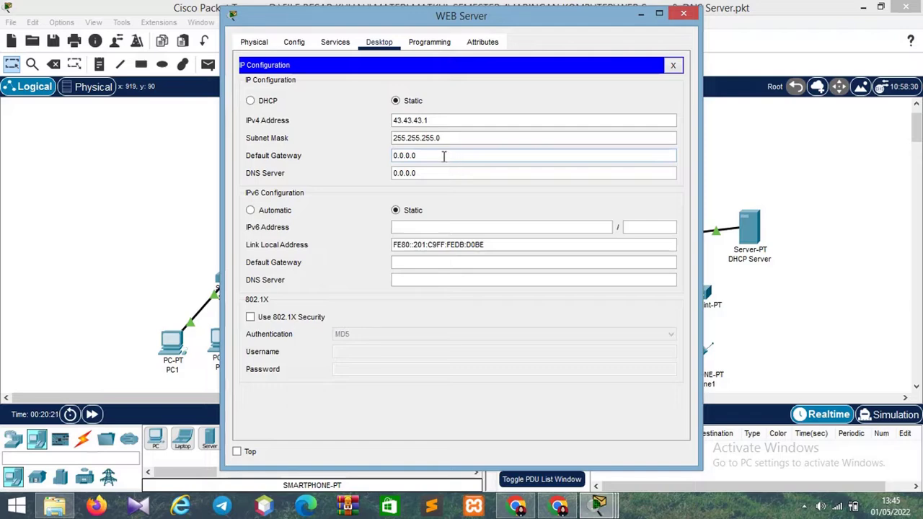
Step: Set the WEB Server's IPv4 default gateway to 43.43.43.3 and close its configuration
{"action": "left_click_drag", "start_coordinate": [443, 156], "coordinate": [393, 156]}
{"action": "key", "text": "BackSpace"}
{"action": "type", "text": "43"}
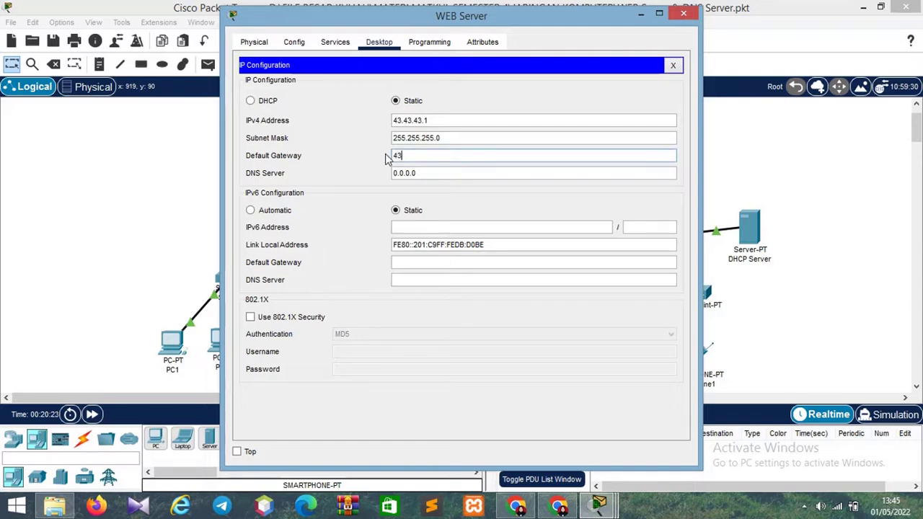
{"action": "type", "text": ".43.43."}
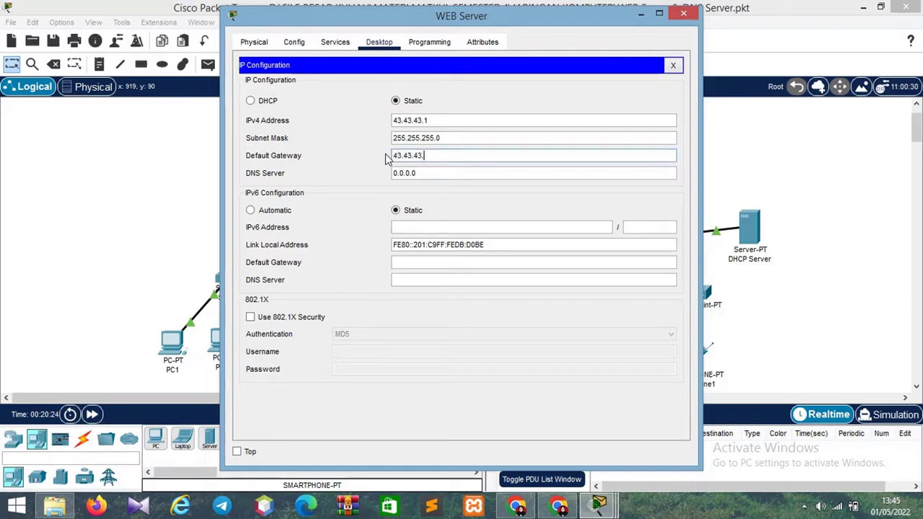
{"action": "type", "text": "3"}
{"action": "left_click", "coordinate": [463, 91]}
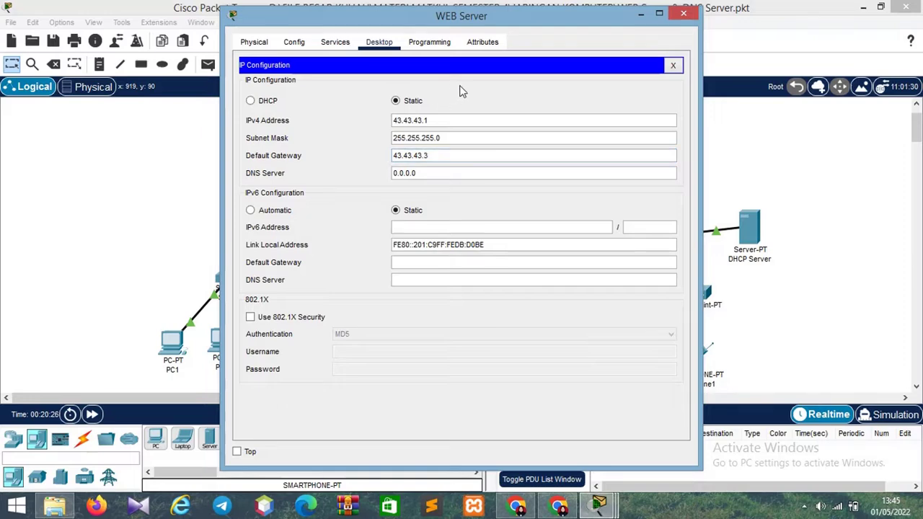
{"action": "left_click", "coordinate": [685, 14]}
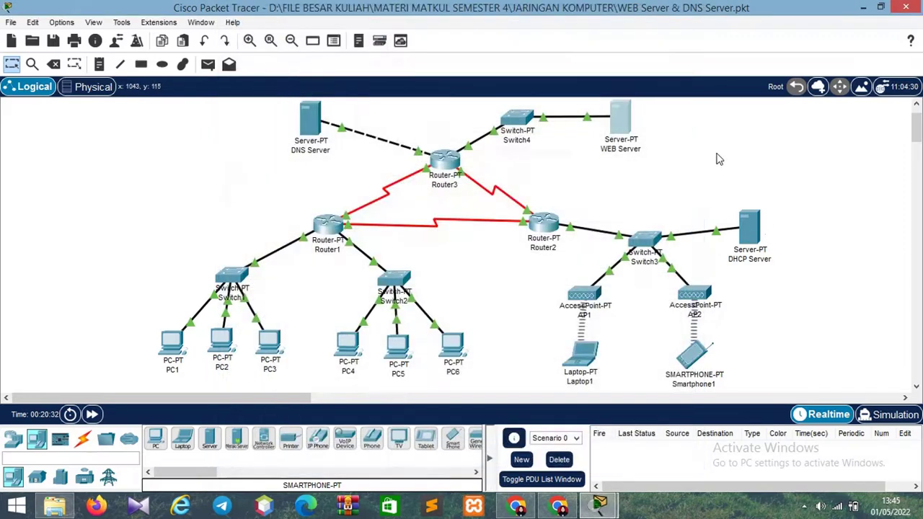
Step: Check the DHCP Server's FastEthernet0 addressing and save its serverPool DHCP pool settings
{"action": "left_click", "coordinate": [749, 225]}
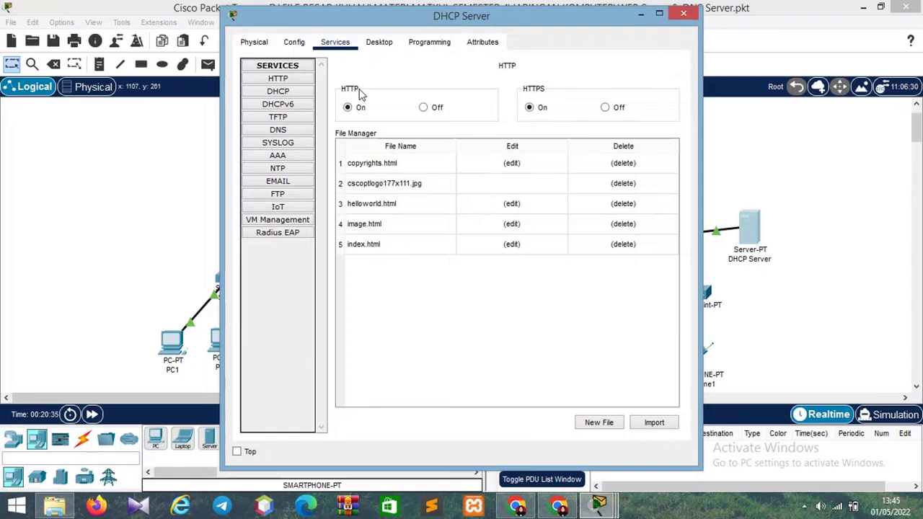
{"action": "left_click", "coordinate": [296, 43]}
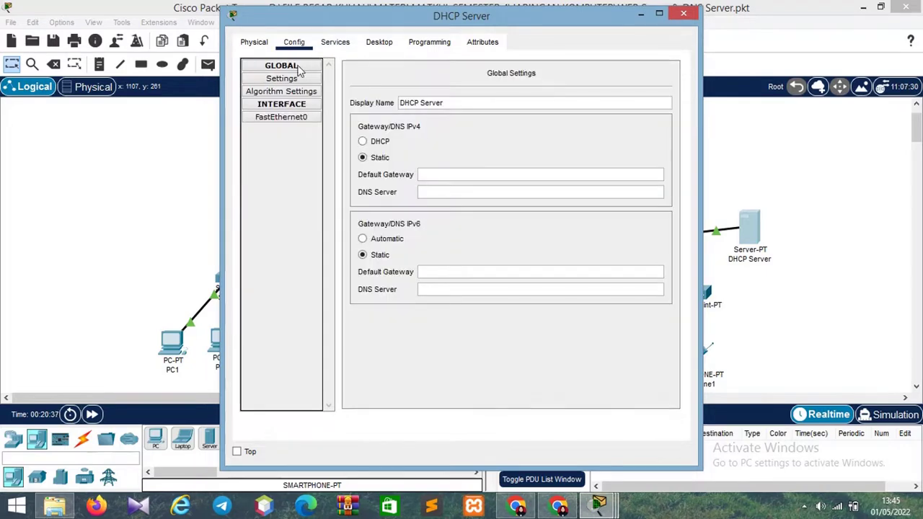
{"action": "left_click", "coordinate": [312, 119]}
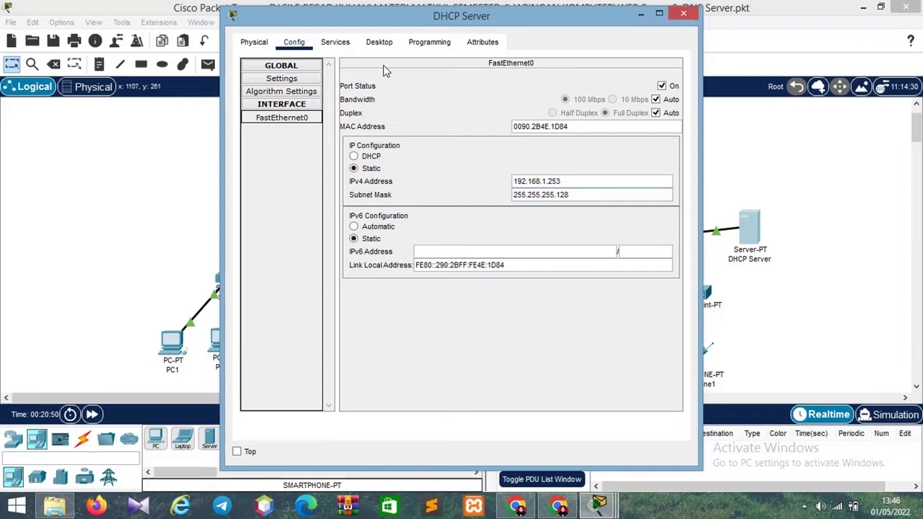
{"action": "left_click", "coordinate": [335, 41]}
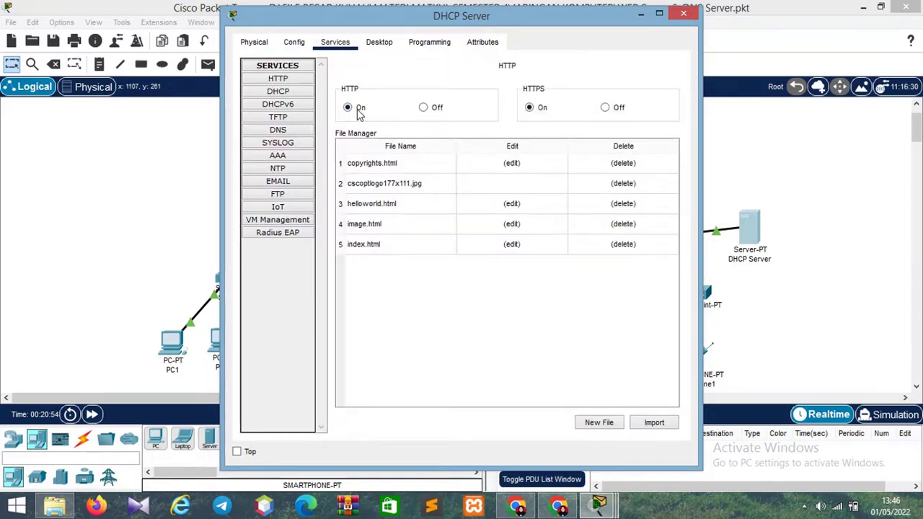
{"action": "left_click", "coordinate": [299, 95]}
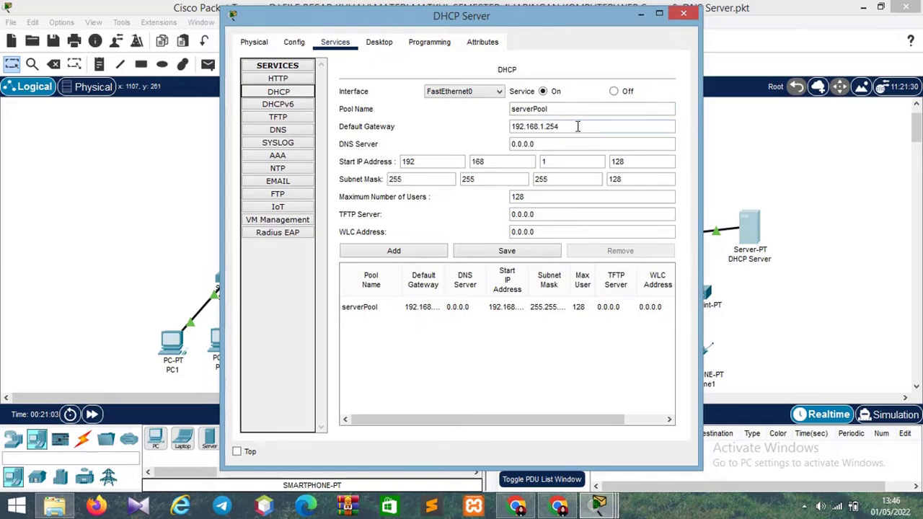
{"action": "left_click", "coordinate": [537, 256]}
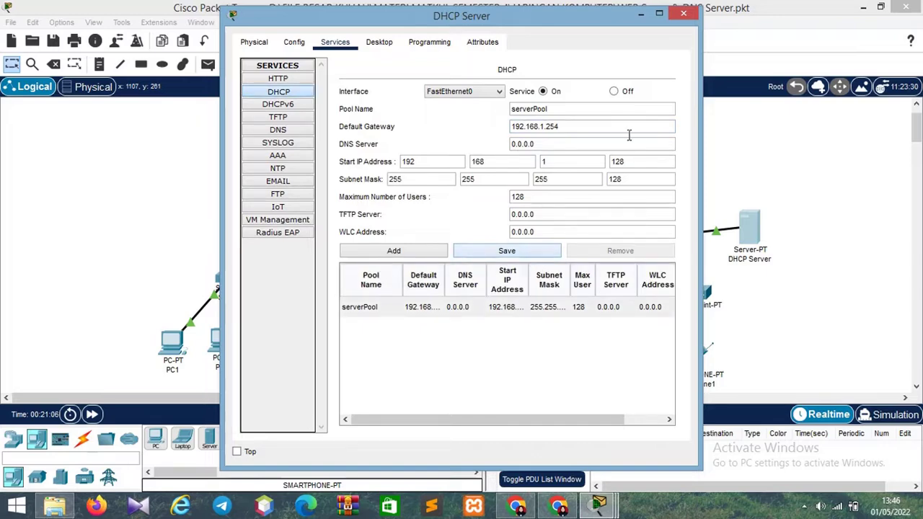
{"action": "left_click", "coordinate": [685, 14]}
Step: Check the IP configuration assigned by DHCP on Laptop1 and Smartphone1, closing each device when done
{"action": "left_click", "coordinate": [583, 361]}
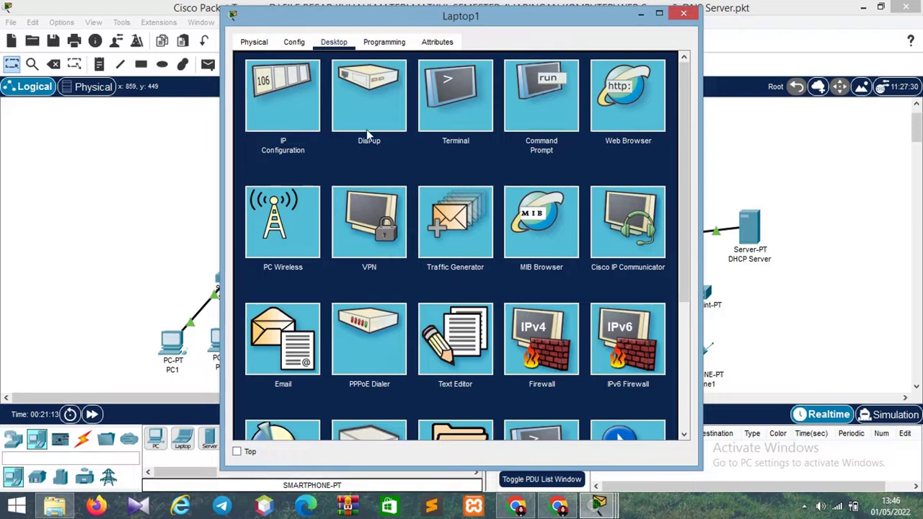
{"action": "left_click", "coordinate": [298, 106]}
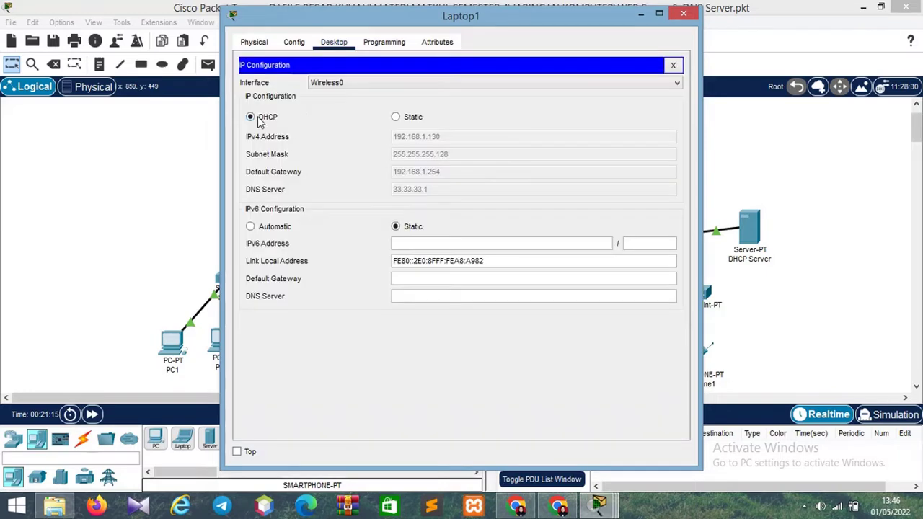
{"action": "left_click", "coordinate": [681, 14]}
{"action": "left_click", "coordinate": [698, 353]}
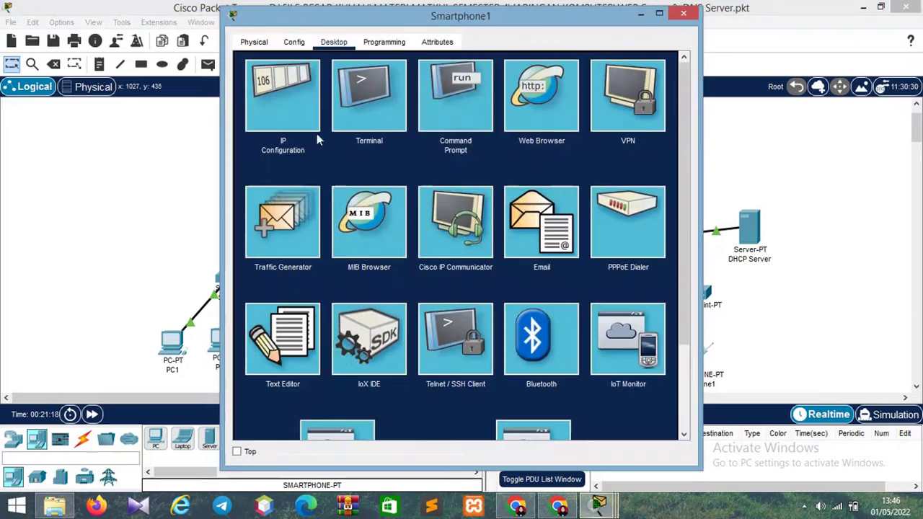
{"action": "left_click", "coordinate": [303, 121]}
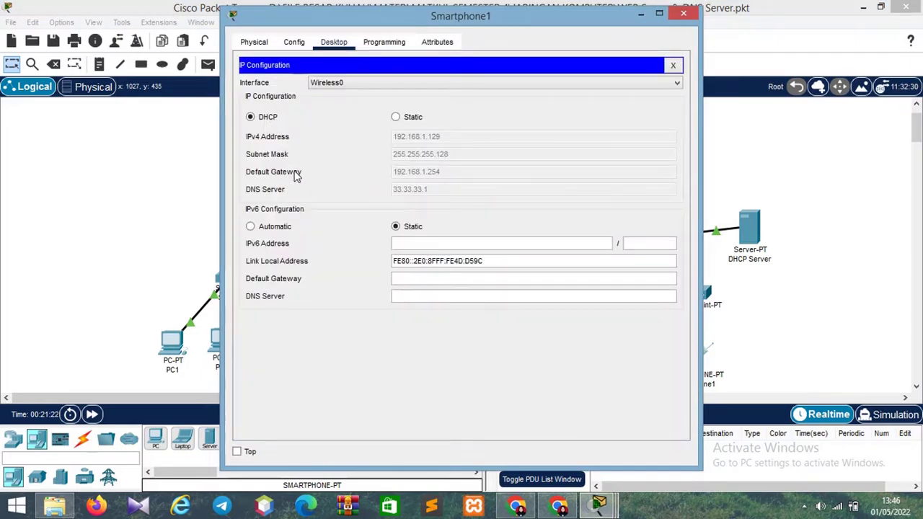
{"action": "left_click", "coordinate": [686, 16]}
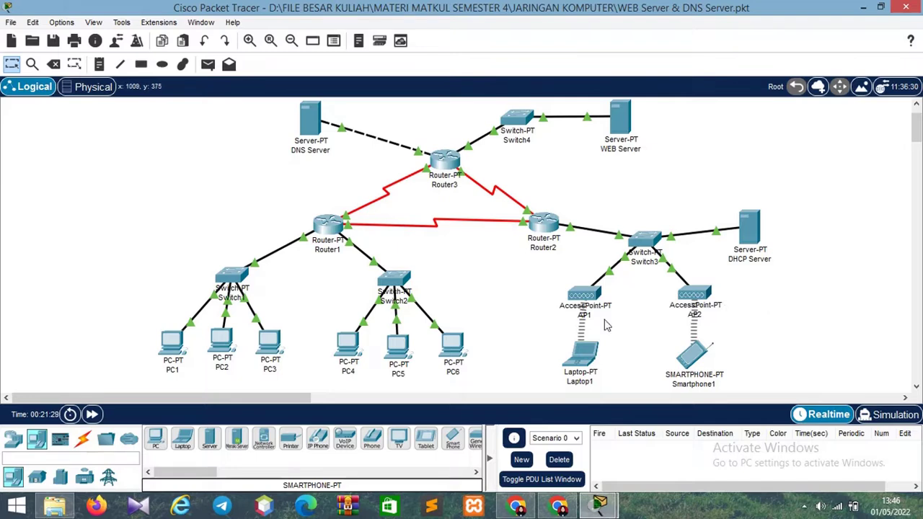
Step: Add networks 192.168.1.0, 12.12.12.0 and 13.13.13.0 to Router1's RIP routing
{"action": "scroll", "coordinate": [225, 296], "scroll_direction": "down", "scroll_amount": 2}
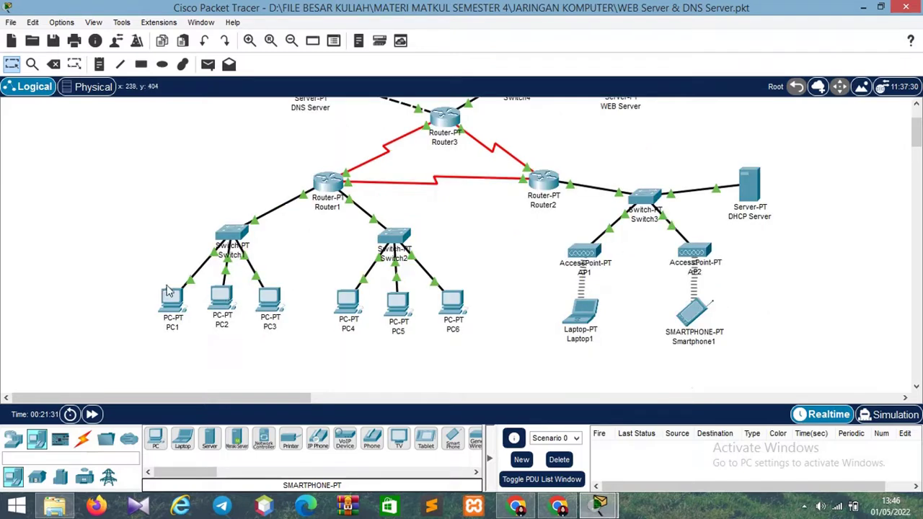
{"action": "left_click", "coordinate": [338, 185]}
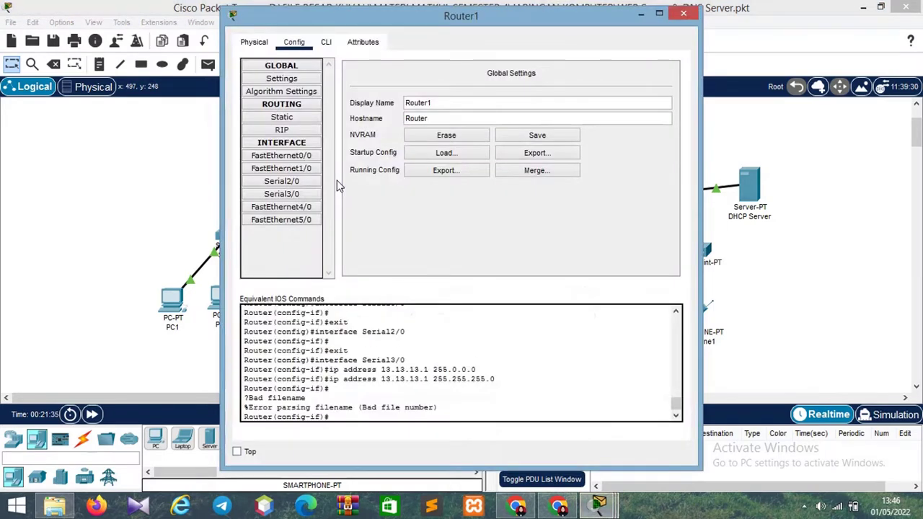
{"action": "left_click", "coordinate": [296, 133]}
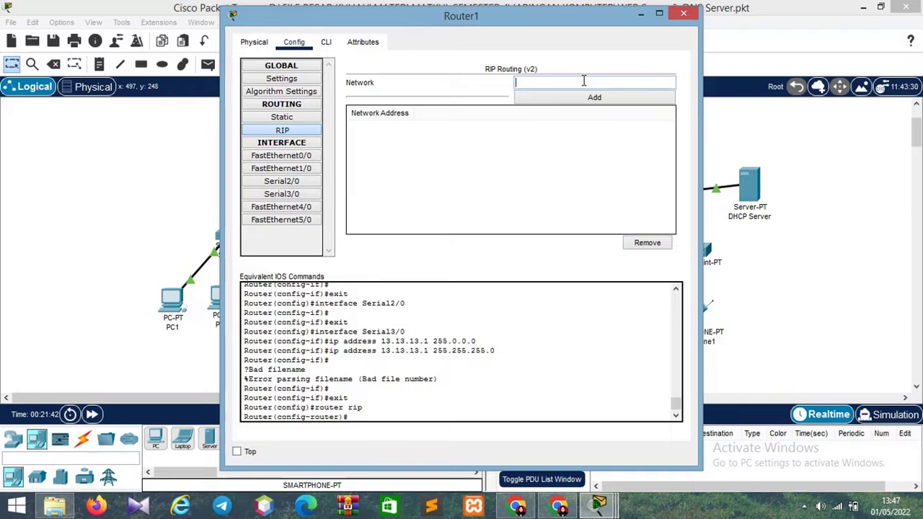
{"action": "type", "text": "192.168.1.0"}
{"action": "left_click", "coordinate": [594, 96]}
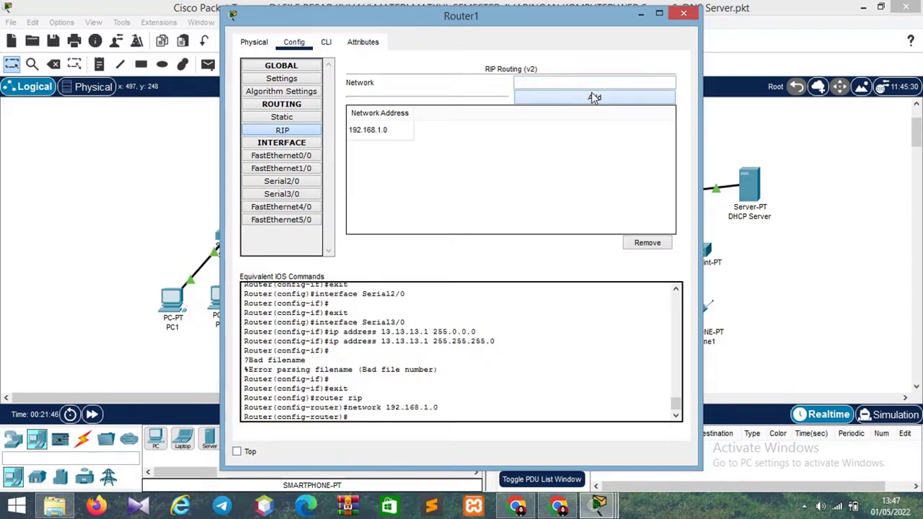
{"action": "type", "text": "12.12.12.0"}
{"action": "left_click", "coordinate": [594, 96]}
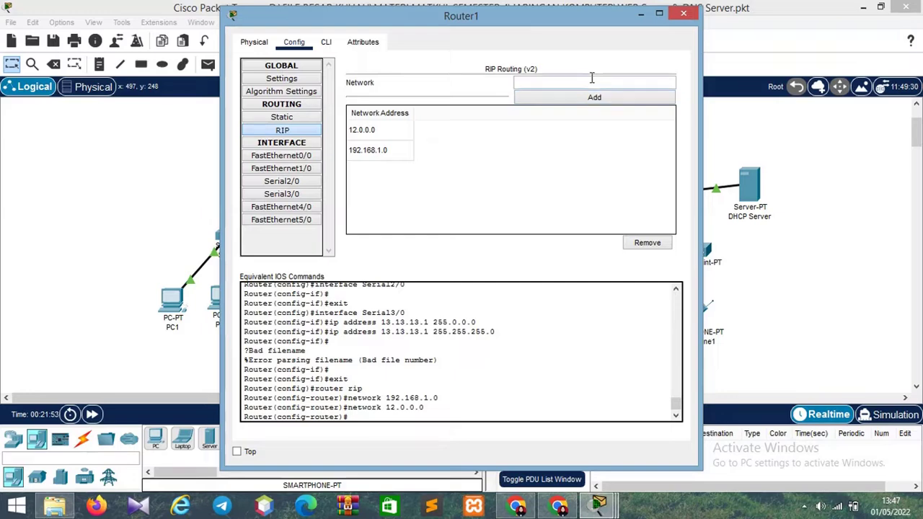
{"action": "left_click", "coordinate": [608, 77]}
{"action": "type", "text": "13.13.13.0"}
{"action": "left_click", "coordinate": [611, 98]}
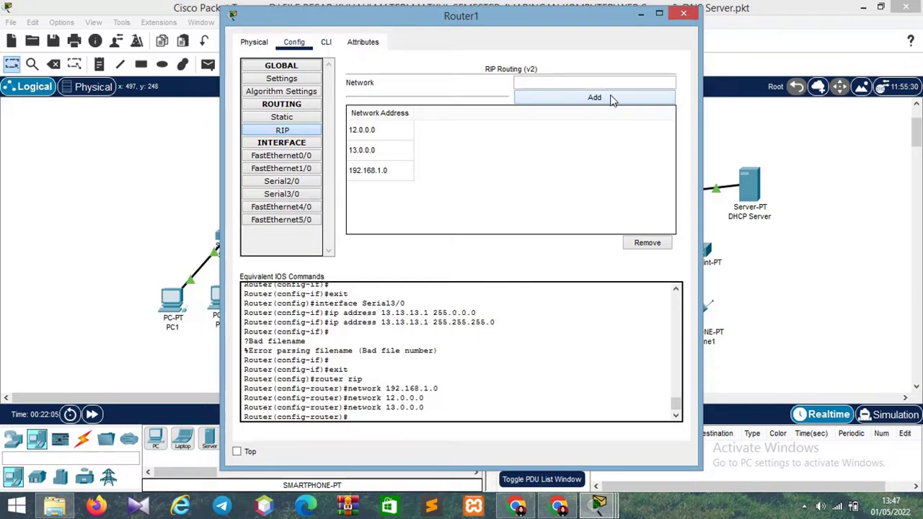
Step: Enter the no auto-summary and version 2 commands for RIP in Router1's command line
{"action": "left_click", "coordinate": [326, 42]}
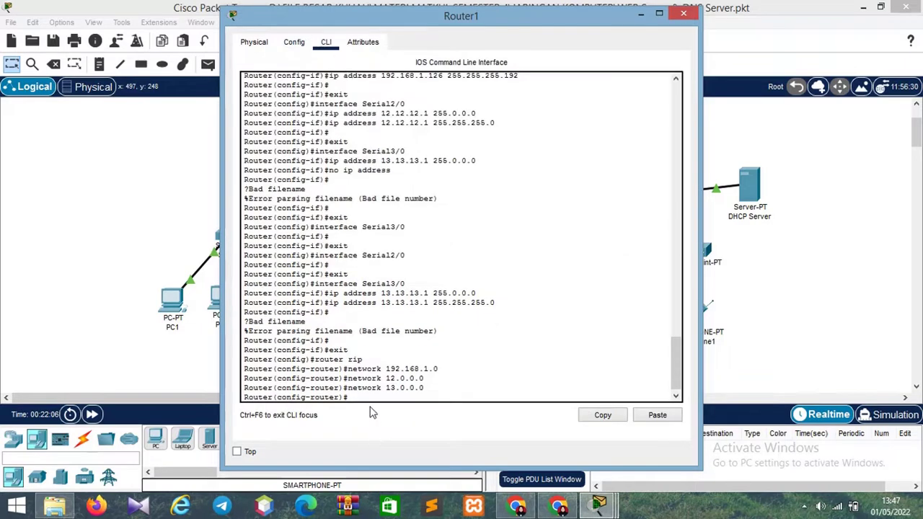
{"action": "type", "text": "NO"}
{"action": "key", "text": "BackSpace"}
{"action": "type", "text": "no auto-summar"}
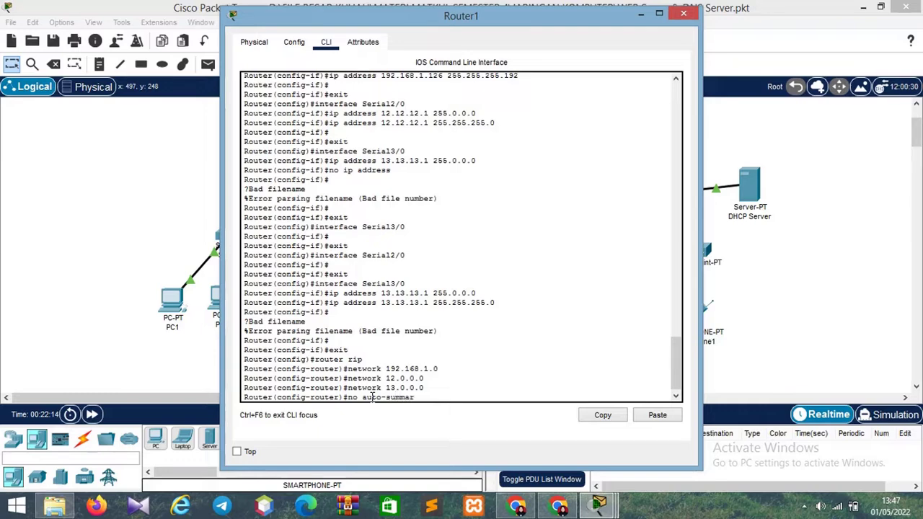
{"action": "type", "text": "y"}
{"action": "key", "text": "Return"}
{"action": "type", "text": "ver"}
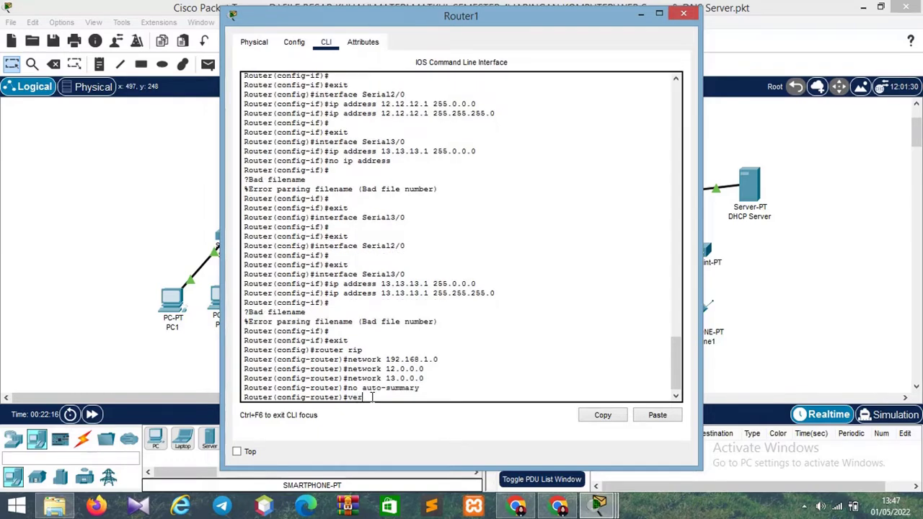
{"action": "type", "text": "i"}
{"action": "type", "text": "sion 2"}
Step: Save Router1's running configuration to NVRAM and close its configuration
{"action": "left_click", "coordinate": [294, 43]}
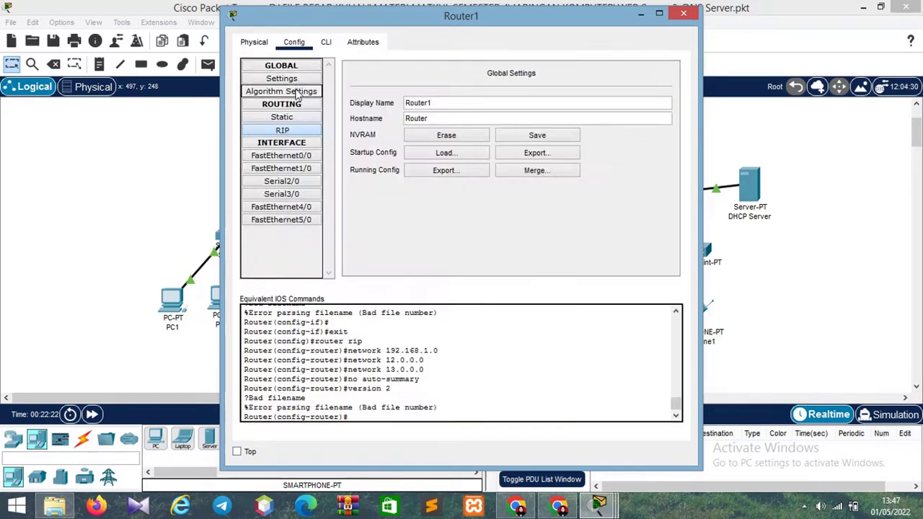
{"action": "left_click", "coordinate": [282, 79]}
{"action": "left_click", "coordinate": [534, 137]}
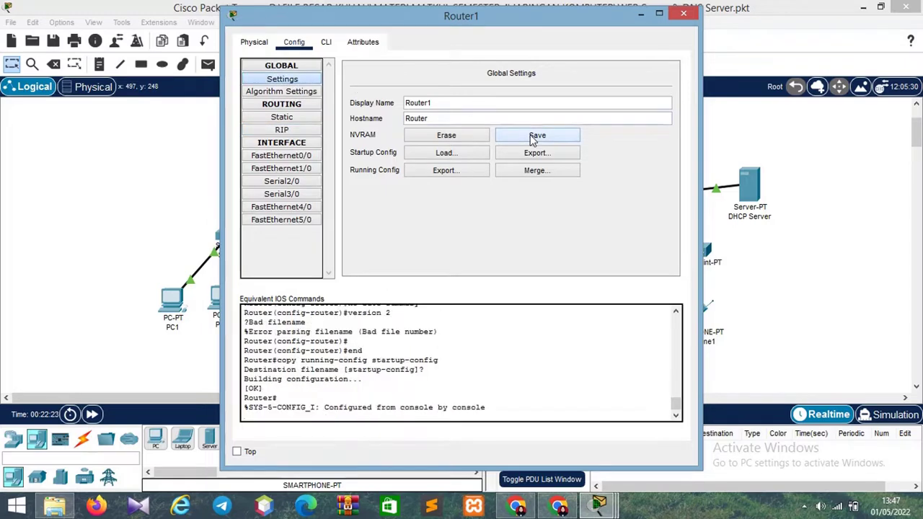
{"action": "left_click", "coordinate": [684, 14]}
Step: Open Router2's RIP routing and add network 192.168.1.128
{"action": "left_click", "coordinate": [544, 180]}
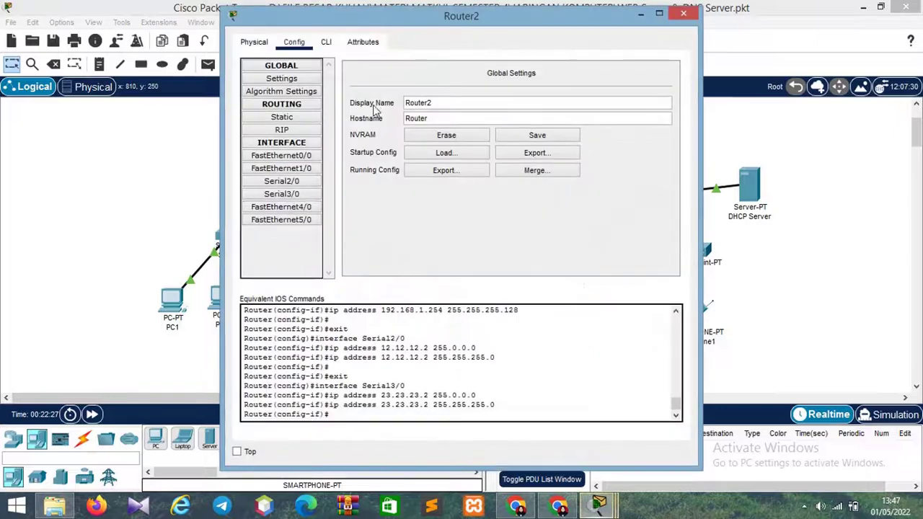
{"action": "left_click", "coordinate": [282, 129]}
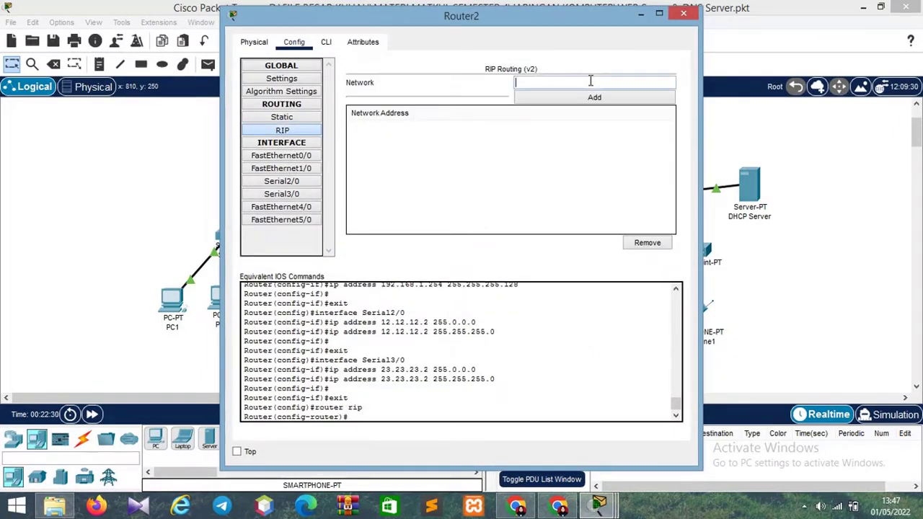
{"action": "type", "text": "192.168.1"}
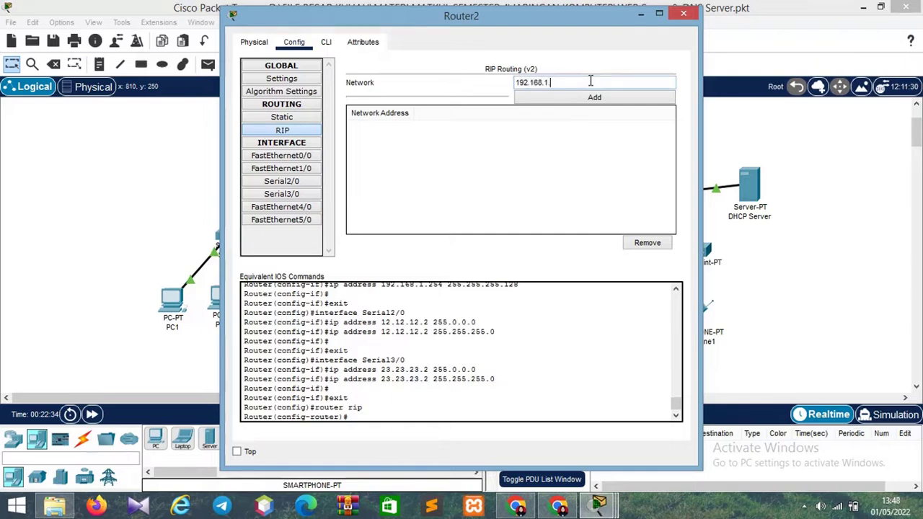
{"action": "type", "text": ".12"}
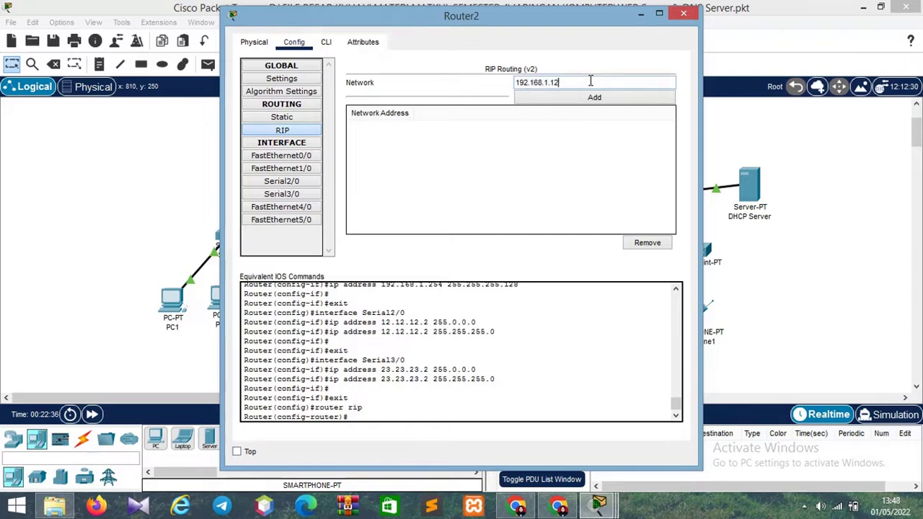
{"action": "type", "text": "8"}
{"action": "left_click", "coordinate": [596, 97]}
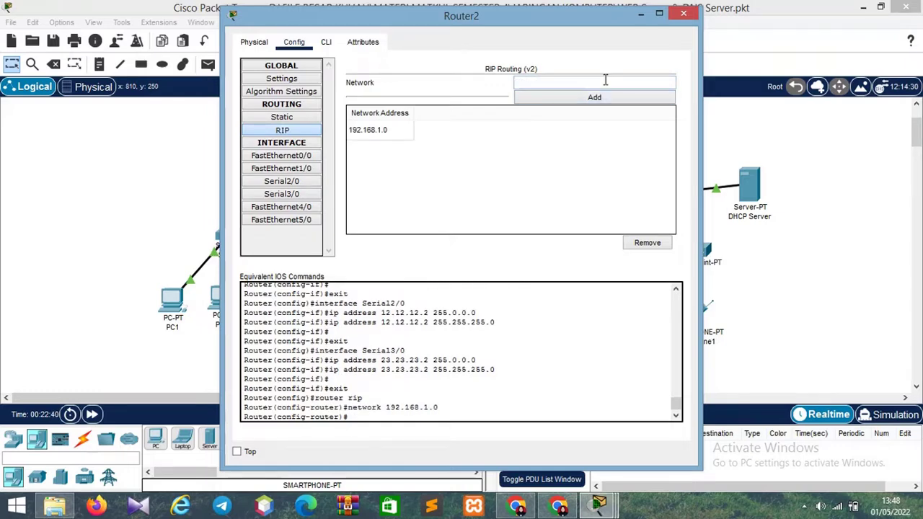
Step: Add networks 12.12.12.0 and 23.23.23.0 to Router2's RIP routing
{"action": "type", "text": "12.12."}
{"action": "key", "text": "BackSpace"}
{"action": "type", "text": "12.0"}
{"action": "left_click", "coordinate": [618, 98]}
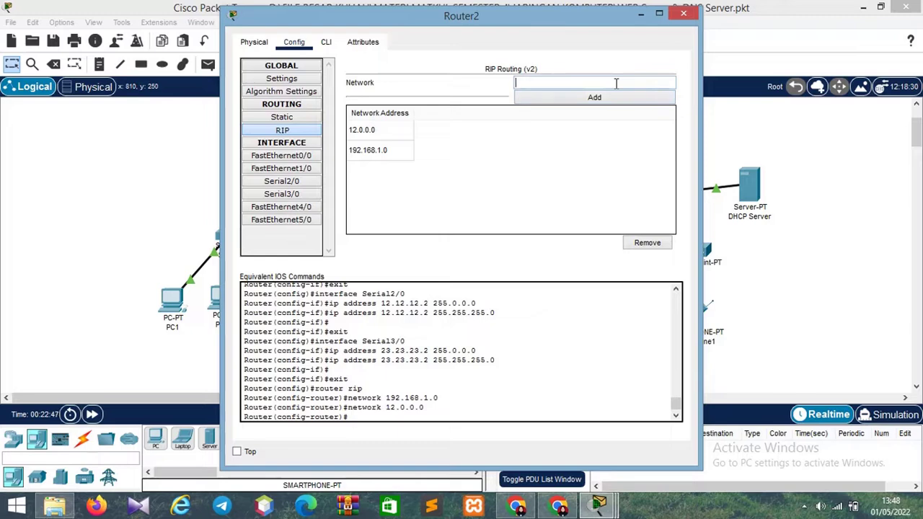
{"action": "type", "text": "23."}
{"action": "type", "text": "23.23.0"}
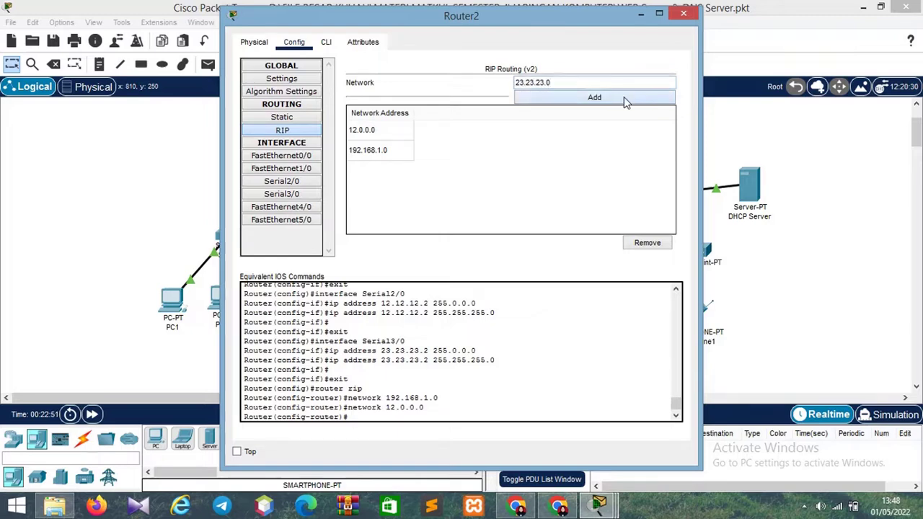
{"action": "left_click", "coordinate": [624, 97]}
Step: Enter the no auto-summary and version 2 commands for RIP in Router2's command line
{"action": "left_click", "coordinate": [325, 45]}
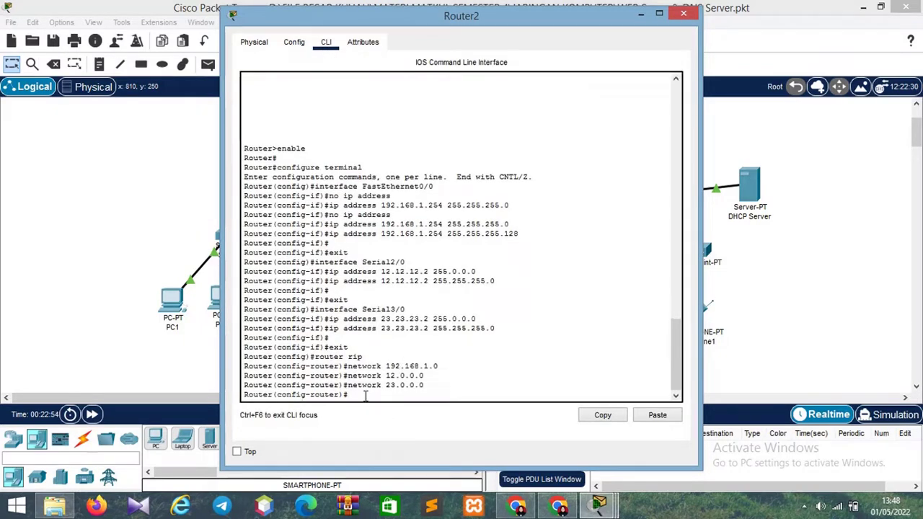
{"action": "type", "text": "no auto-summary"}
{"action": "key", "text": "Return"}
{"action": "type", "text": "ve"}
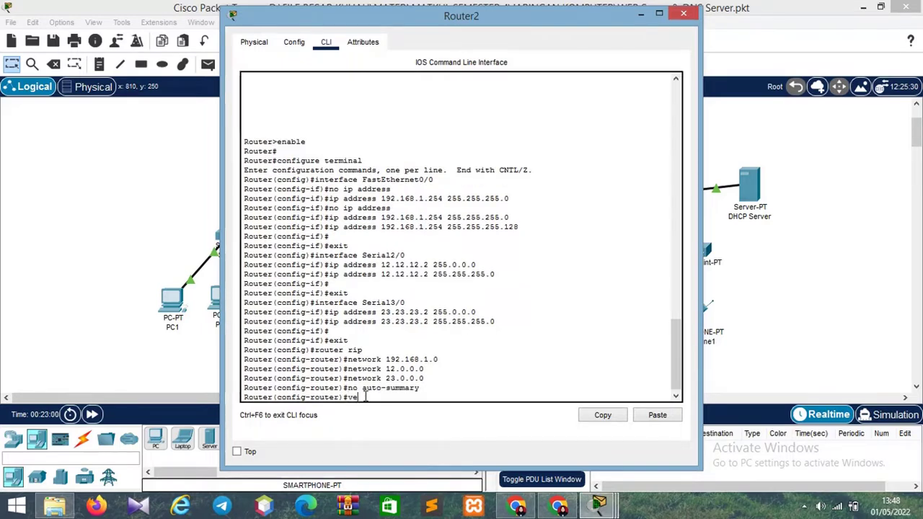
{"action": "type", "text": "rsion 2"}
{"action": "key", "text": "Return"}
Step: Save Router2's running configuration to NVRAM and close its configuration
{"action": "left_click", "coordinate": [294, 42]}
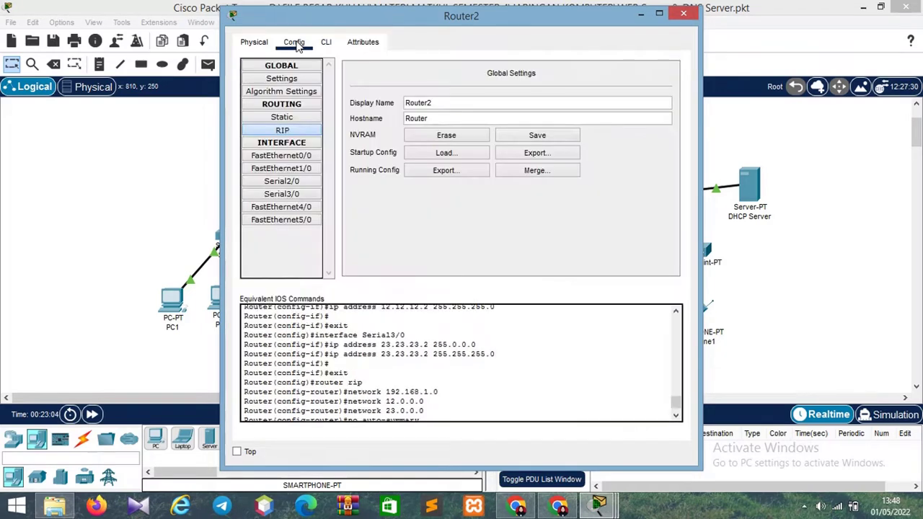
{"action": "left_click", "coordinate": [534, 135]}
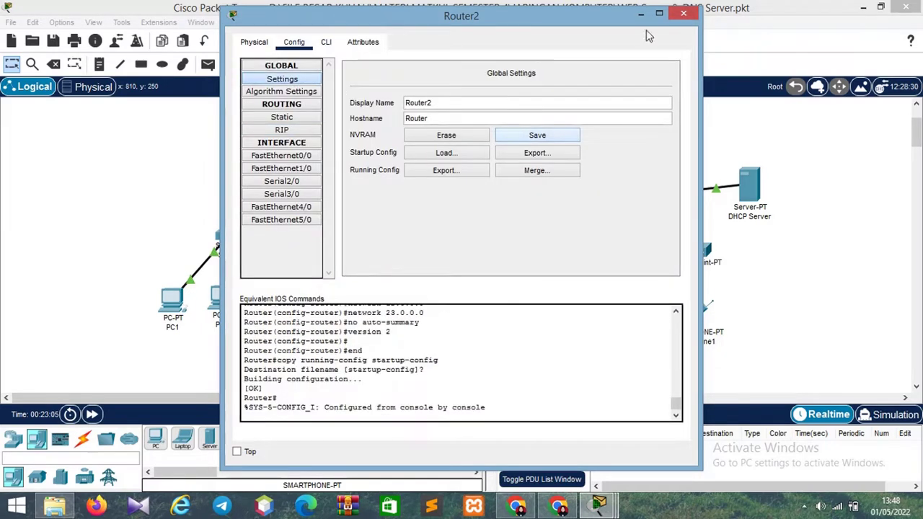
{"action": "left_click", "coordinate": [685, 15]}
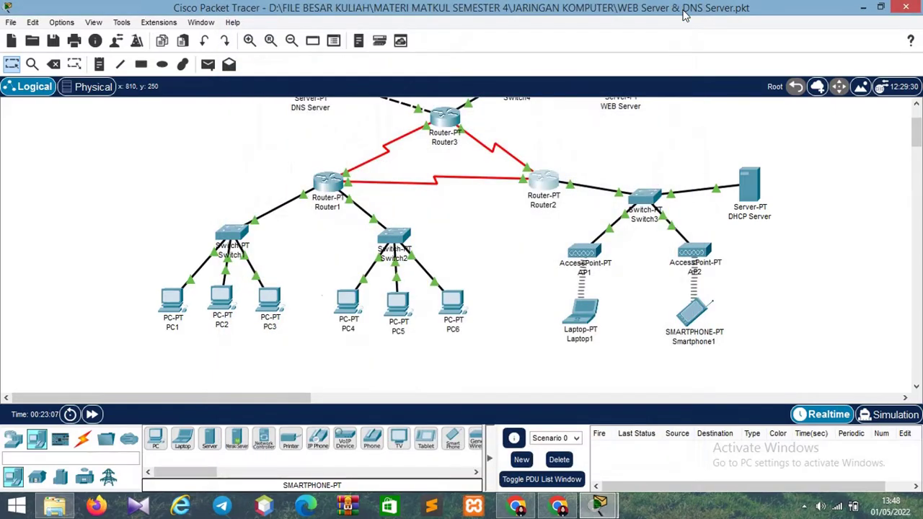
Step: Add networks 13.13.13.0, 23.23.23.0 and 43.43.43.0 to Router3's RIP routing
{"action": "left_click", "coordinate": [443, 119]}
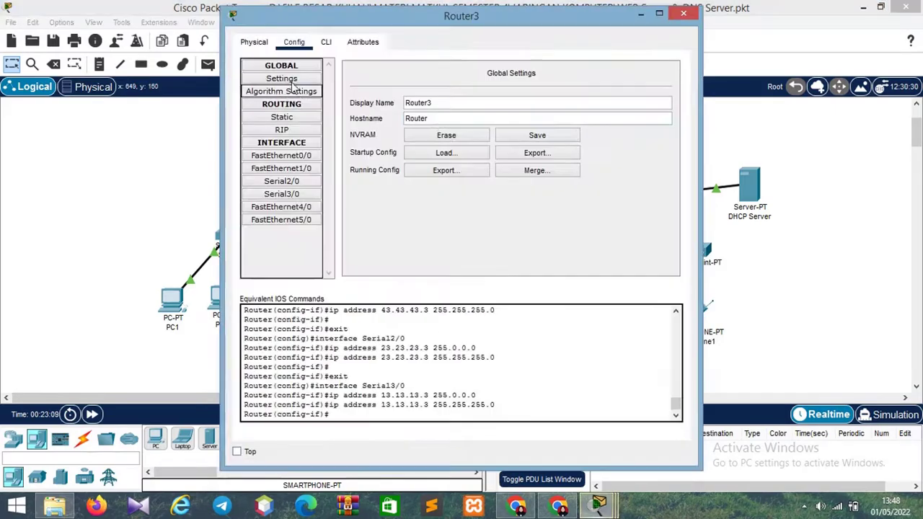
{"action": "left_click", "coordinate": [282, 129]}
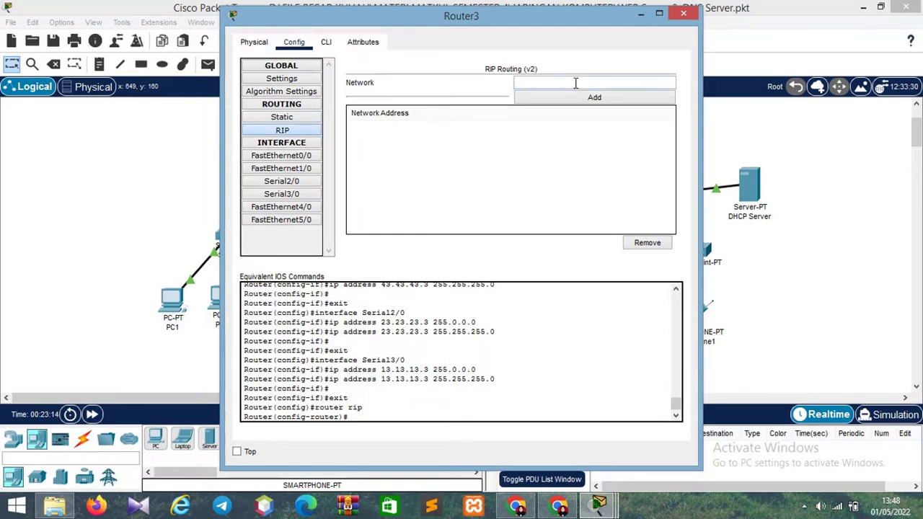
{"action": "type", "text": "13.13.13.0"}
{"action": "left_click", "coordinate": [581, 100]}
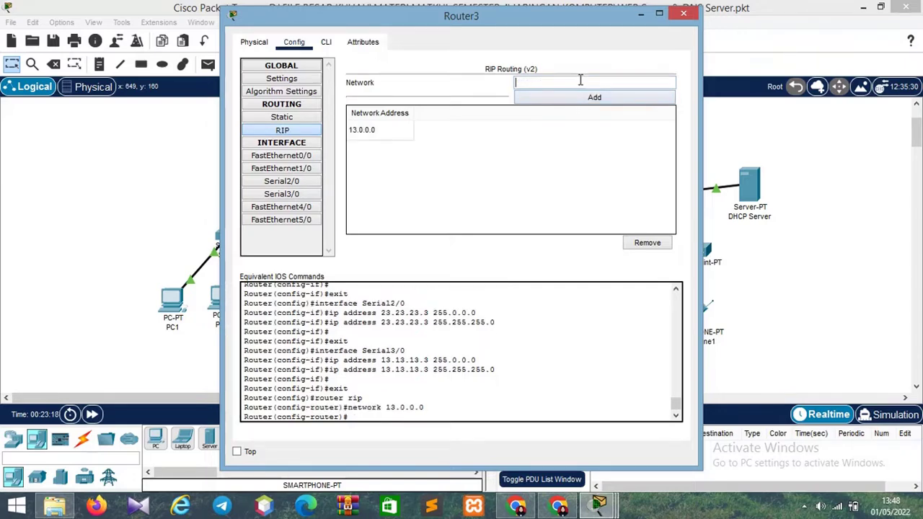
{"action": "type", "text": "23.23.23.0"}
{"action": "left_click", "coordinate": [596, 99]}
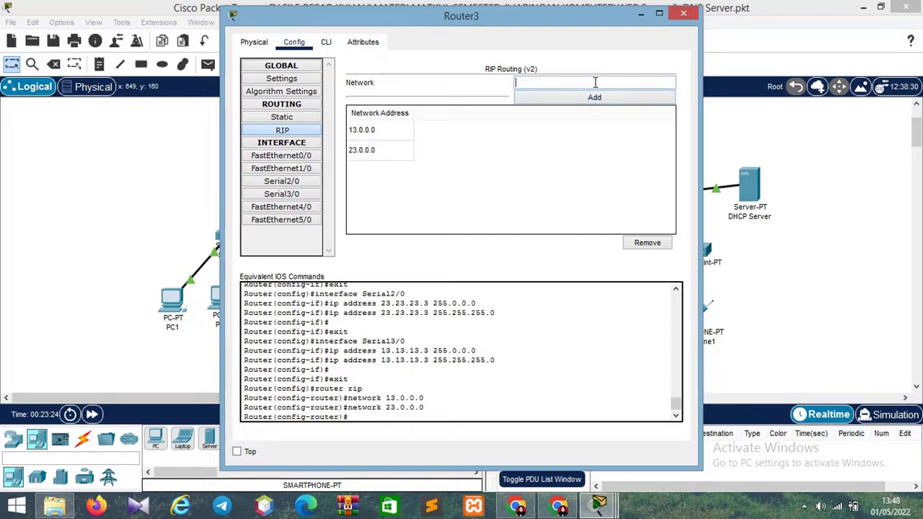
{"action": "type", "text": "43.43.43.0"}
{"action": "left_click", "coordinate": [603, 102]}
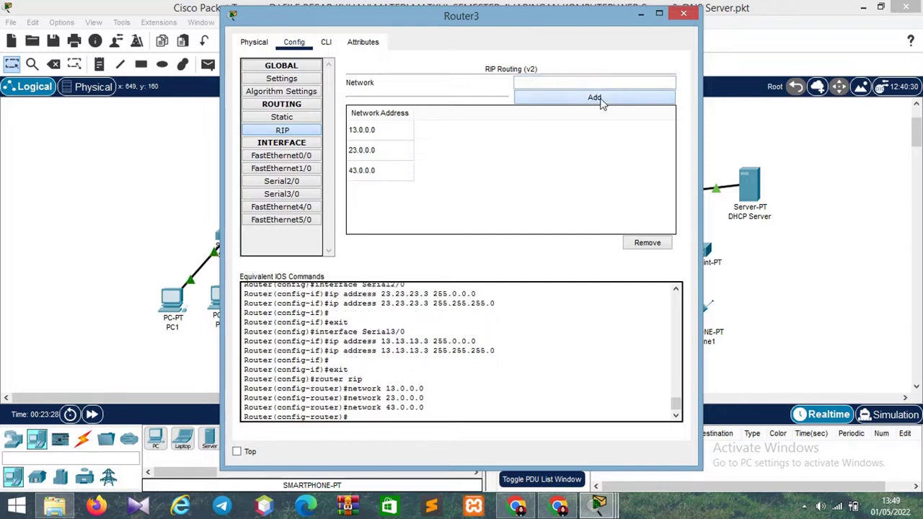
Step: Enter the no auto-summary and version 2 commands for RIP in Router3's command line
{"action": "left_click", "coordinate": [326, 45]}
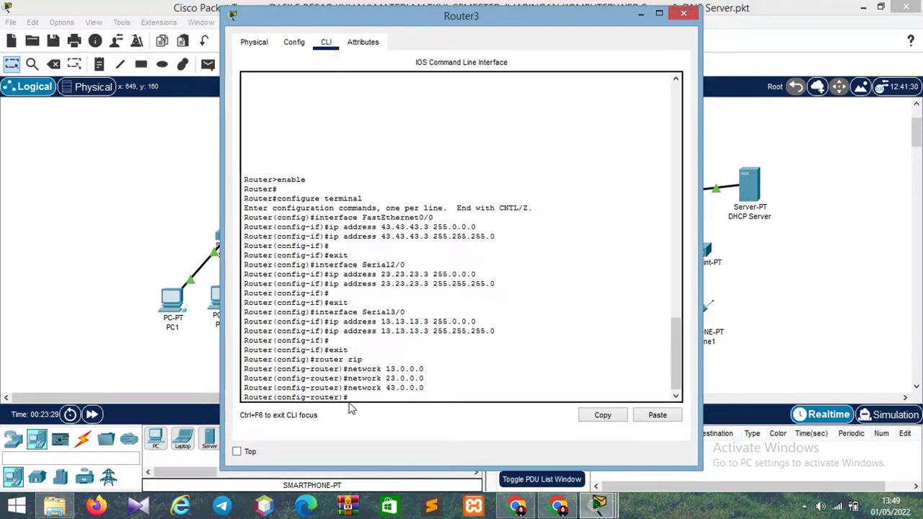
{"action": "type", "text": "no auto-summary"}
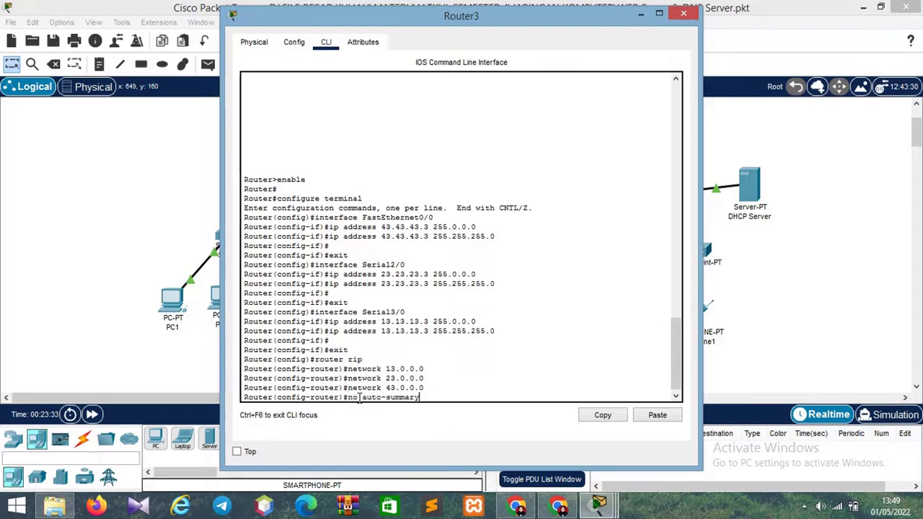
{"action": "key", "text": "Return"}
{"action": "type", "text": "version"}
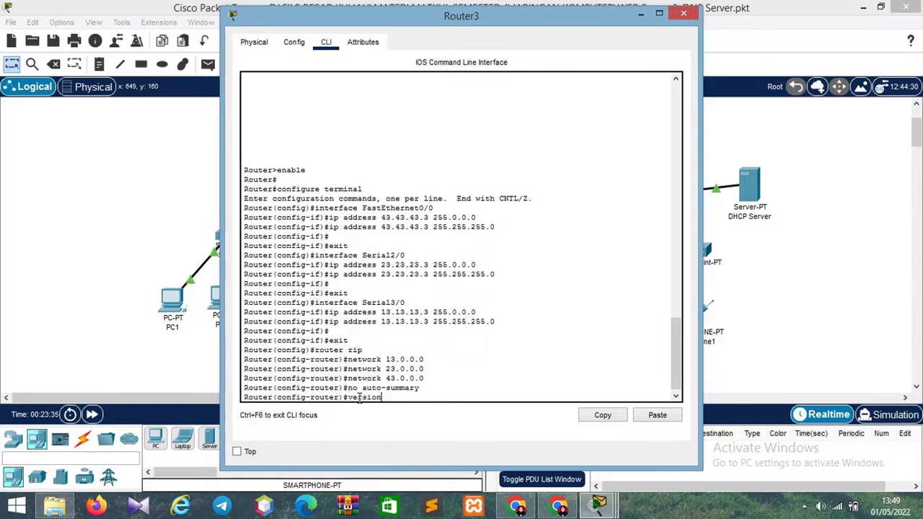
{"action": "type", "text": " 2"}
{"action": "key", "text": "Return"}
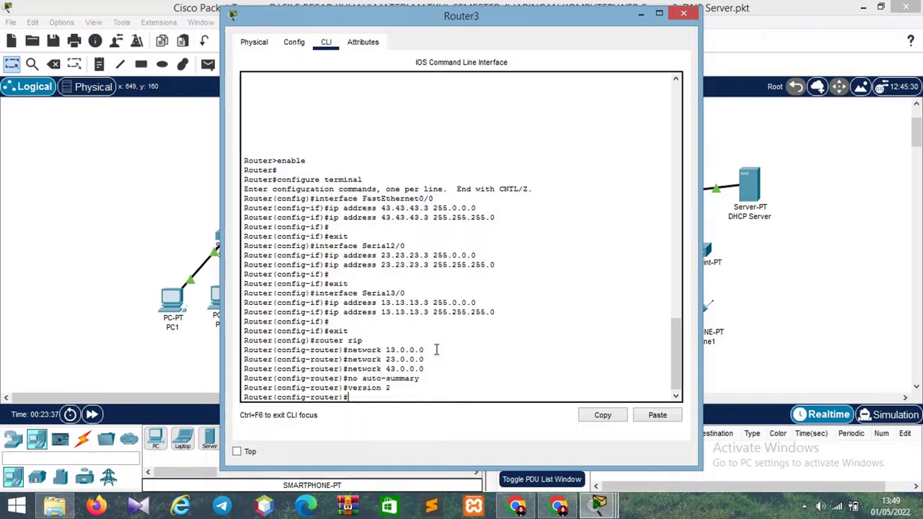
Step: Save Router3's running configuration to NVRAM and close its configuration
{"action": "left_click", "coordinate": [299, 45]}
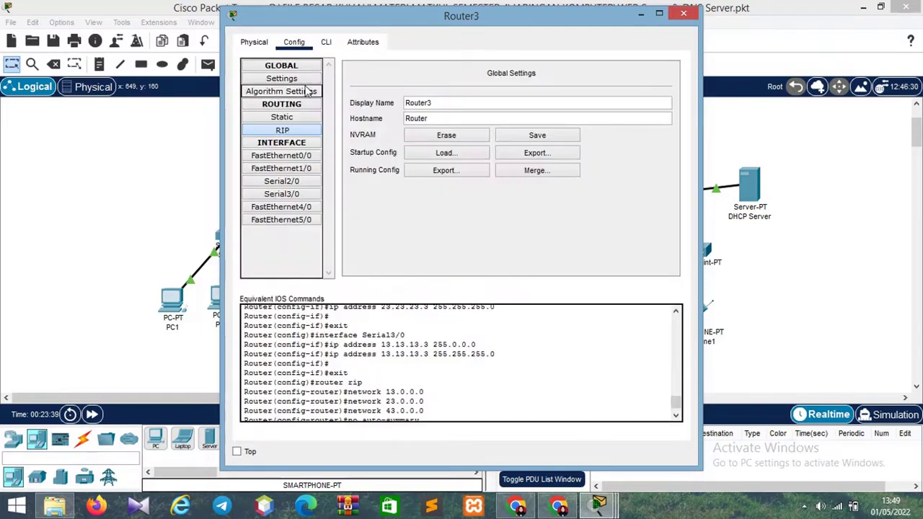
{"action": "left_click", "coordinate": [513, 137]}
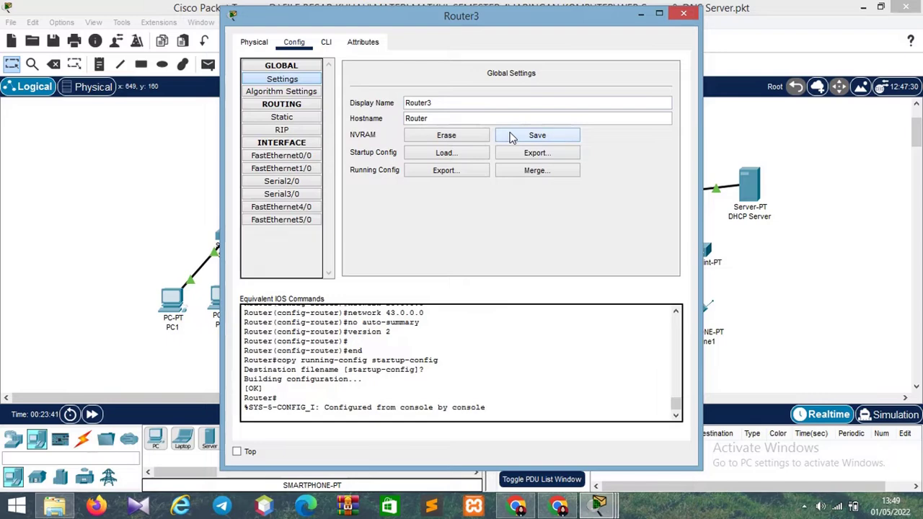
{"action": "left_click", "coordinate": [694, 13]}
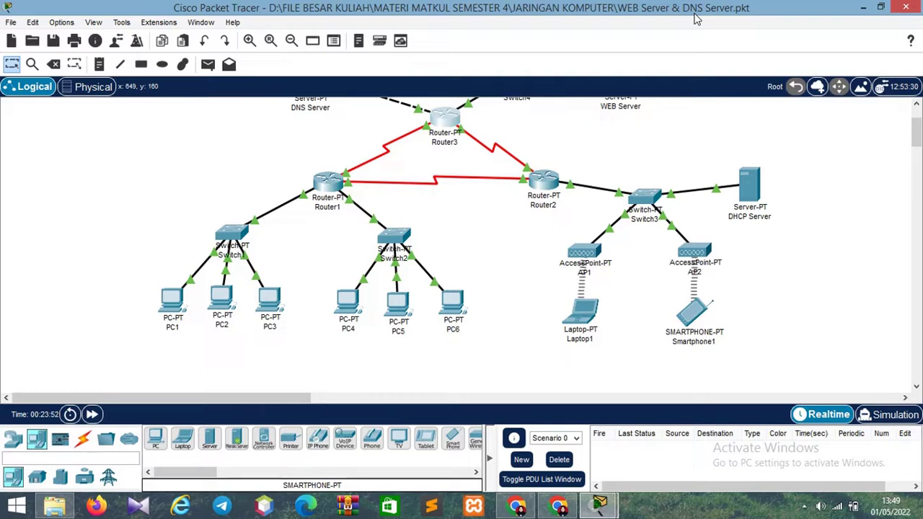
Step: Ping the web server at 43.43.43.1 from PC1's command prompt and close PC1
{"action": "left_click", "coordinate": [181, 292]}
{"action": "left_click", "coordinate": [528, 116]}
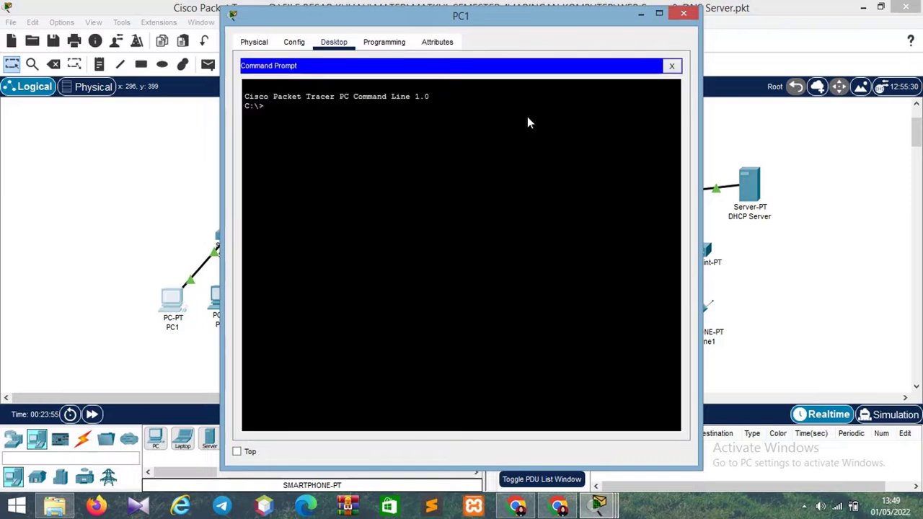
{"action": "type", "text": "ping 43.43.43.1"}
{"action": "key", "text": "Return"}
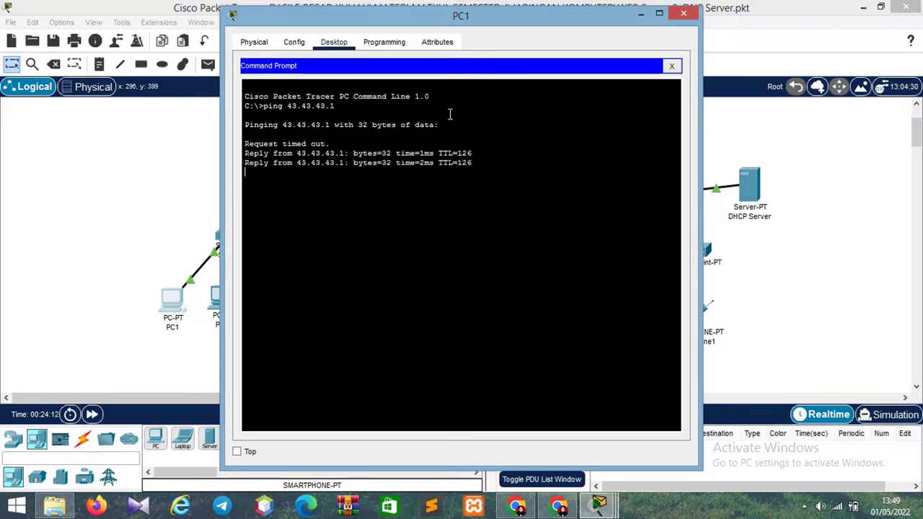
{"action": "left_click", "coordinate": [684, 16]}
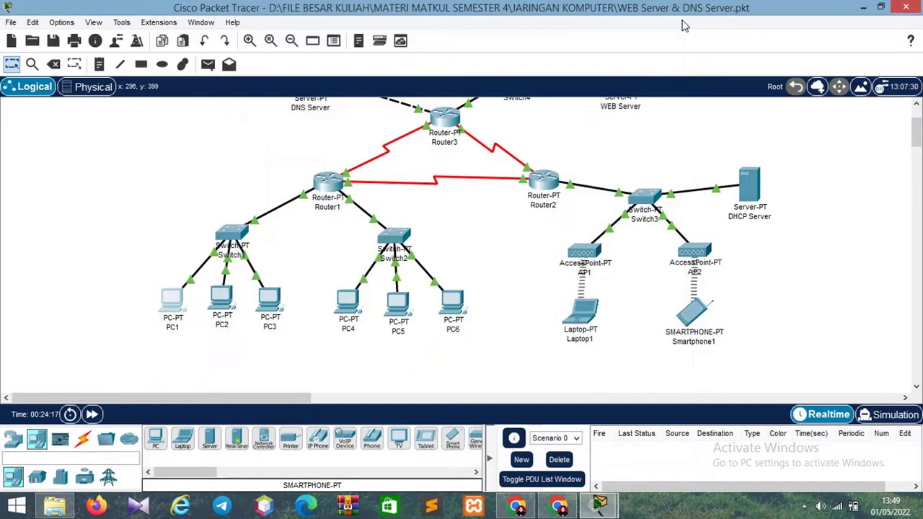
Step: Ping the web server at 43.43.43.1 from PC4's command prompt and close PC4
{"action": "left_click", "coordinate": [344, 303]}
{"action": "left_click", "coordinate": [555, 104]}
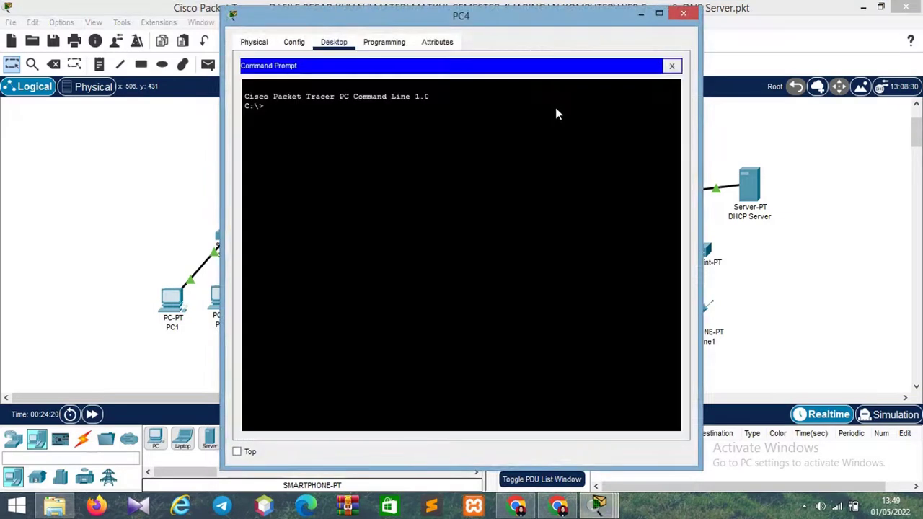
{"action": "type", "text": "ping 43.43.43.1"}
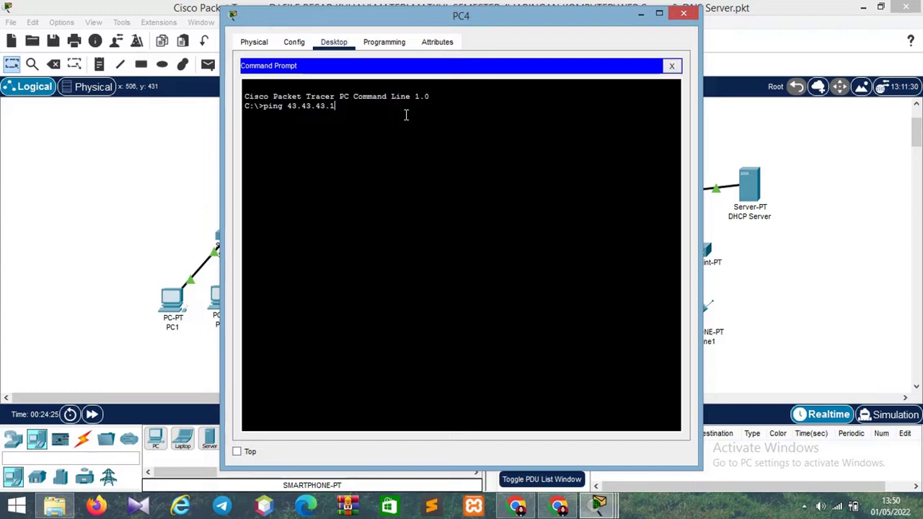
{"action": "key", "text": "Return"}
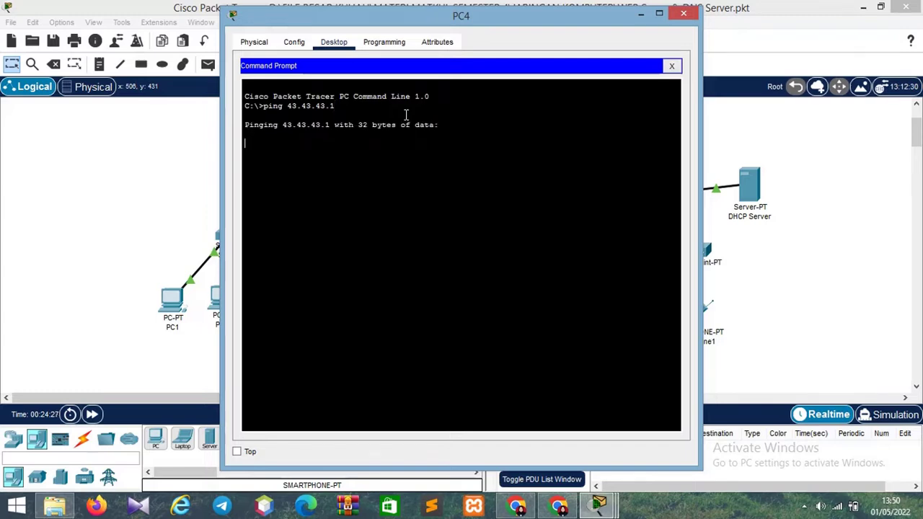
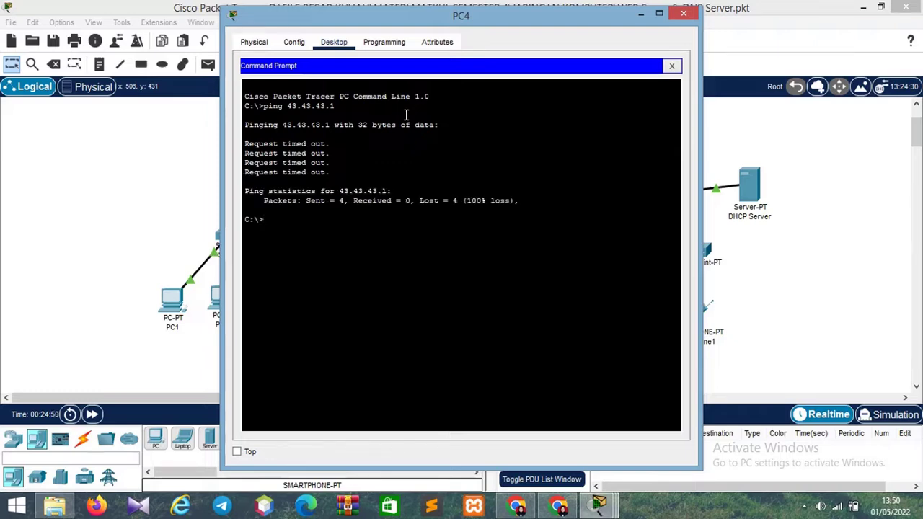
{"action": "left_click", "coordinate": [683, 15]}
Step: Ping the web server at 43.43.43.1 from Laptop1's command prompt and close Laptop1
{"action": "left_click", "coordinate": [581, 313]}
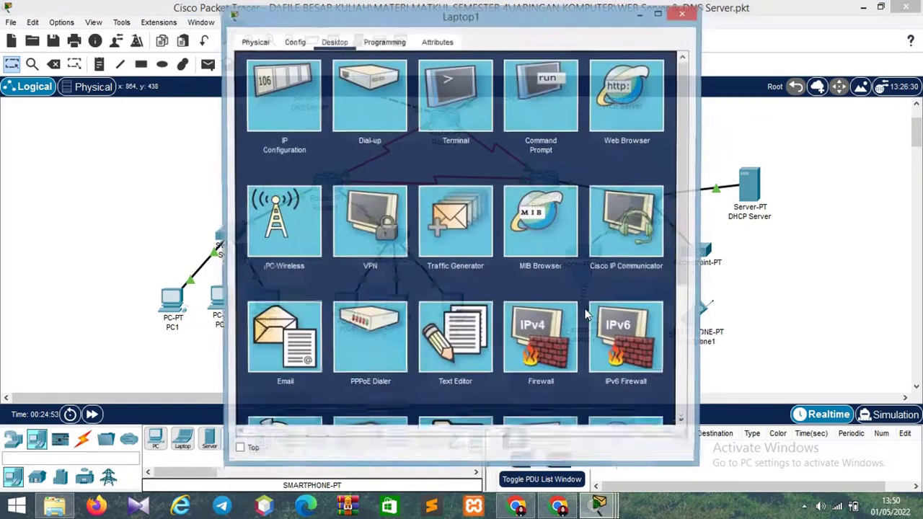
{"action": "left_click", "coordinate": [548, 104]}
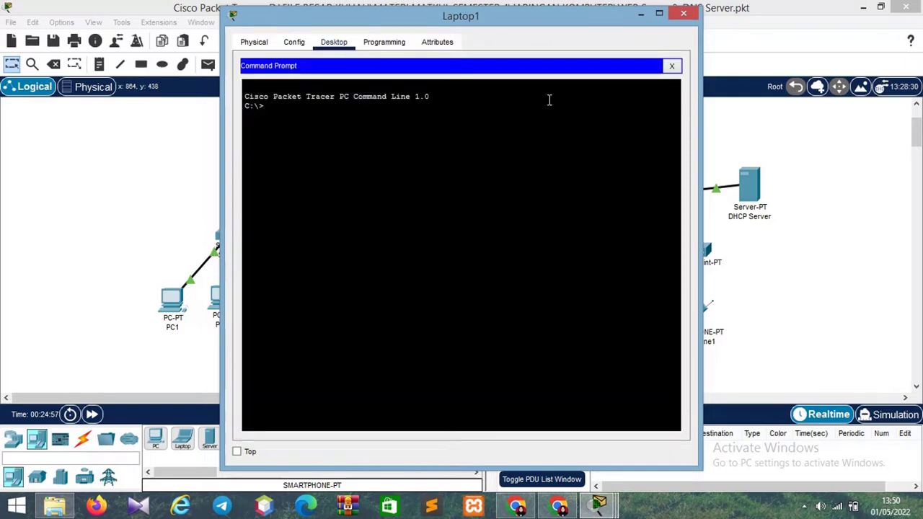
{"action": "type", "text": "ping 43.43.43.1"}
{"action": "key", "text": "Return"}
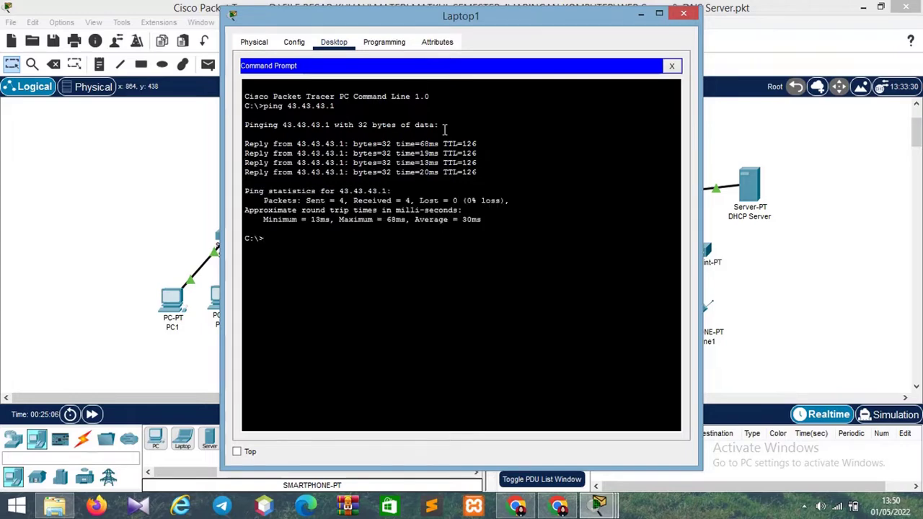
{"action": "left_click", "coordinate": [681, 15]}
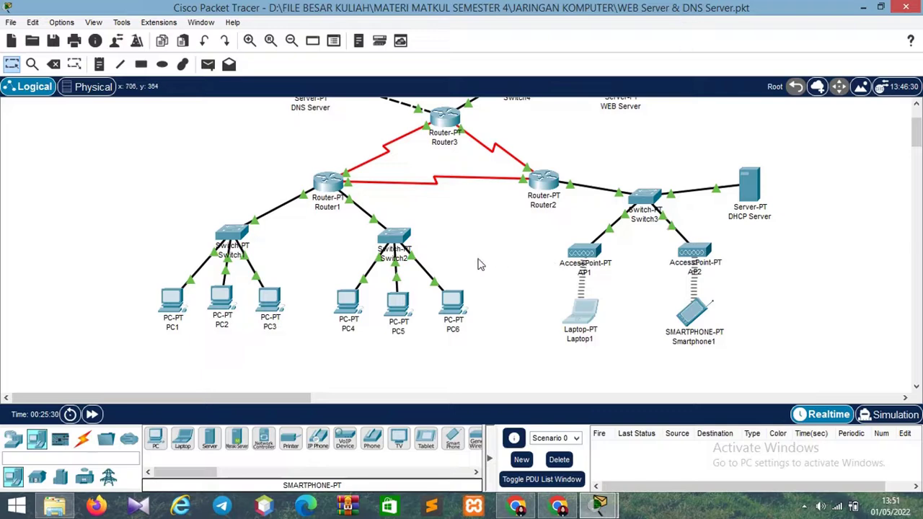
Step: Open index.html for editing in the WEB Server's HTTP service and delete all of its content
{"action": "scroll", "coordinate": [519, 216], "scroll_direction": "up", "scroll_amount": 2}
{"action": "left_click", "coordinate": [618, 124]}
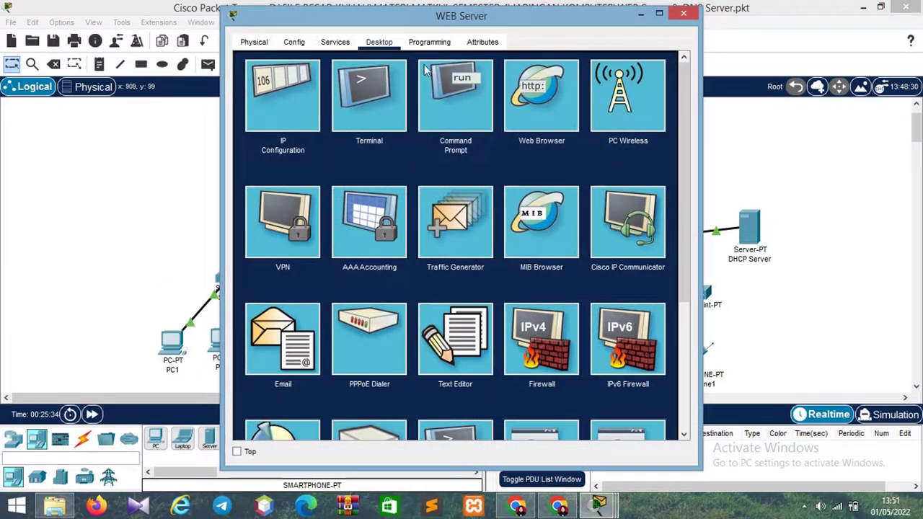
{"action": "left_click", "coordinate": [338, 43]}
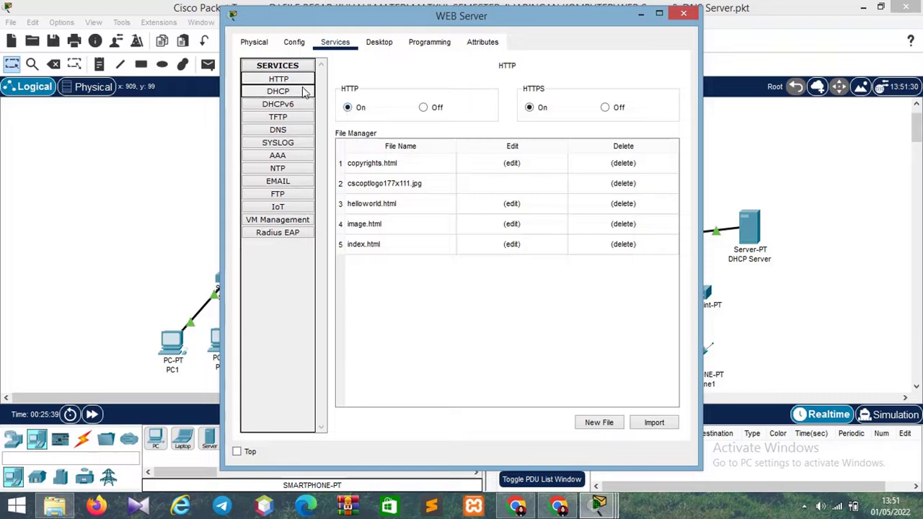
{"action": "left_click", "coordinate": [511, 246]}
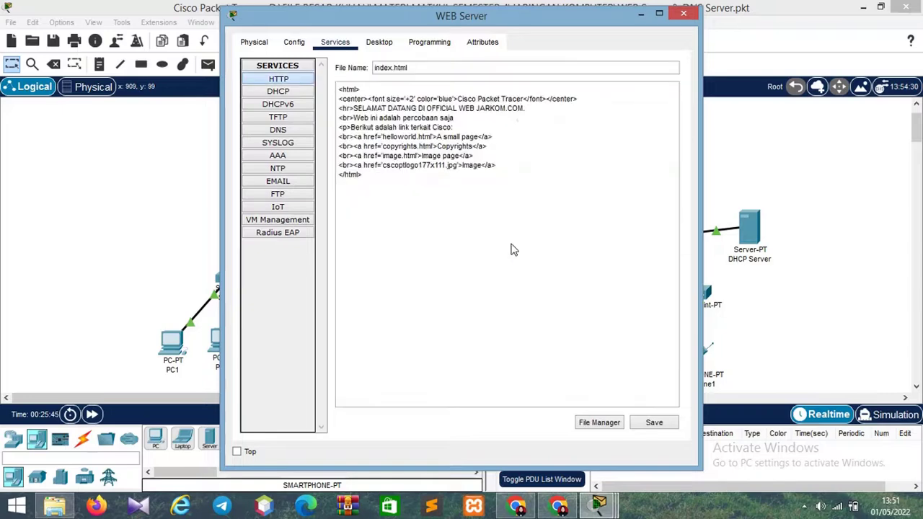
{"action": "left_click_drag", "start_coordinate": [375, 184], "coordinate": [336, 90]}
{"action": "key", "text": "Delete"}
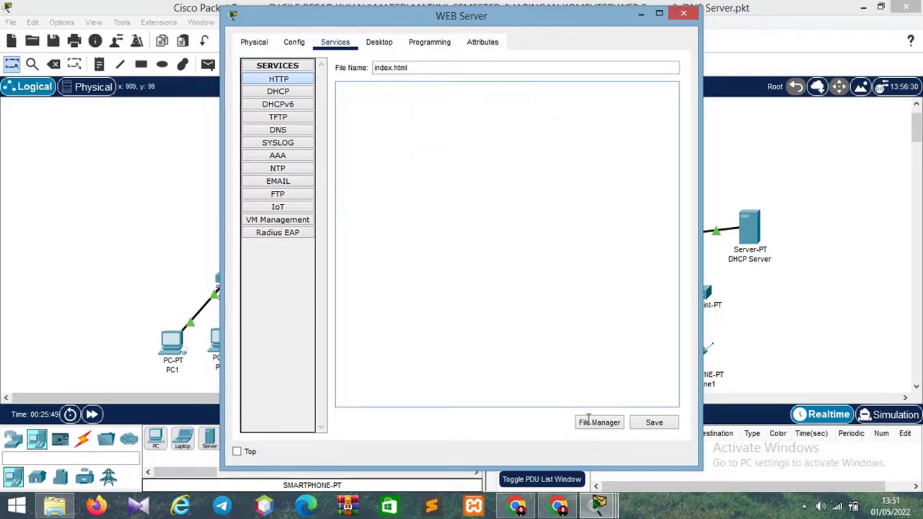
Step: Switch to the WEB SERVER tutorial page in Chrome and copy the complete index.html code under step 3
{"action": "left_click", "coordinate": [558, 505]}
{"action": "scroll", "coordinate": [358, 289], "scroll_direction": "down", "scroll_amount": 1}
{"action": "scroll", "coordinate": [361, 303], "scroll_direction": "down", "scroll_amount": 7}
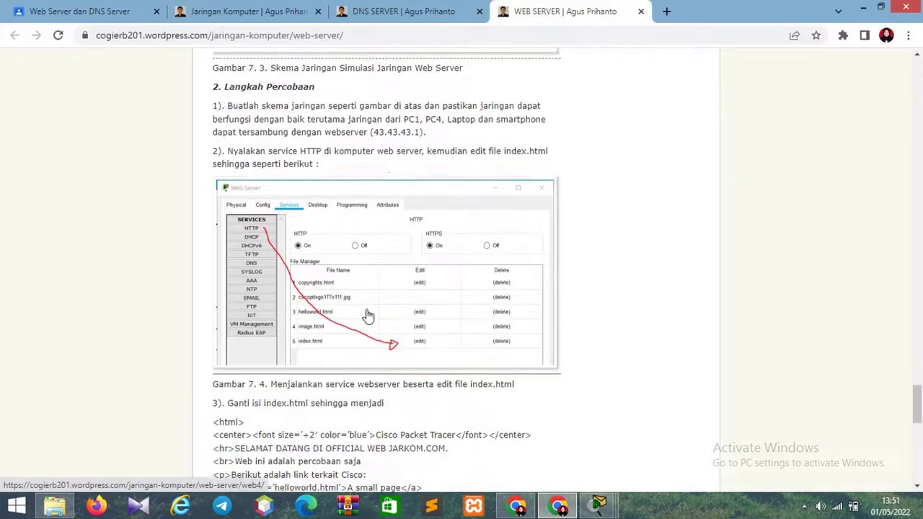
{"action": "scroll", "coordinate": [370, 317], "scroll_direction": "up", "scroll_amount": 1}
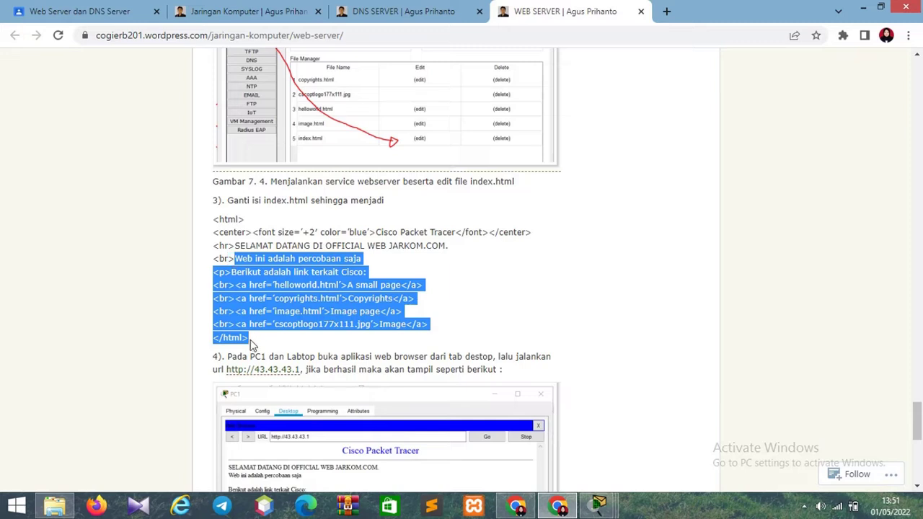
{"action": "left_click", "coordinate": [216, 225]}
{"action": "mouse_move", "coordinate": [216, 225]}
{"action": "left_mouse_down"}
{"action": "mouse_move", "coordinate": [253, 323]}
{"action": "mouse_move", "coordinate": [274, 336]}
{"action": "mouse_move", "coordinate": [215, 297]}
{"action": "mouse_move", "coordinate": [214, 219]}
{"action": "left_mouse_up"}
{"action": "left_click", "coordinate": [250, 337]}
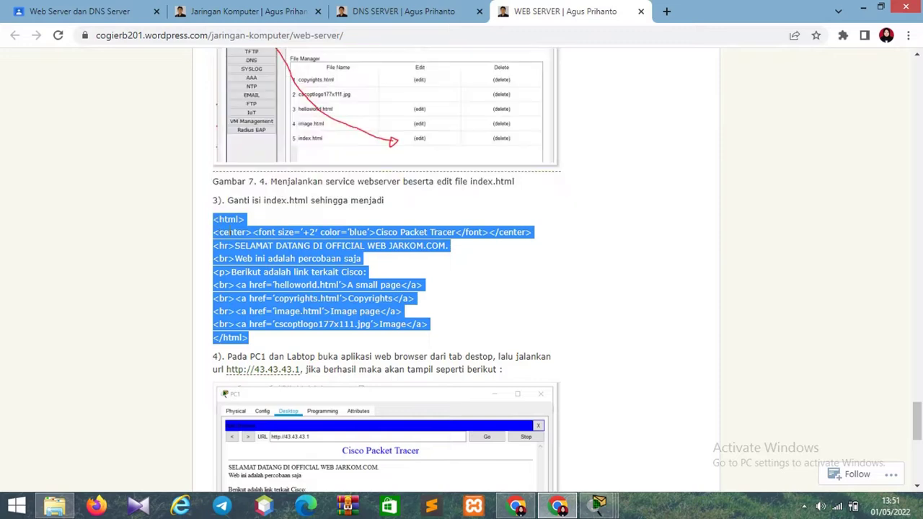
{"action": "right_click", "coordinate": [243, 239]}
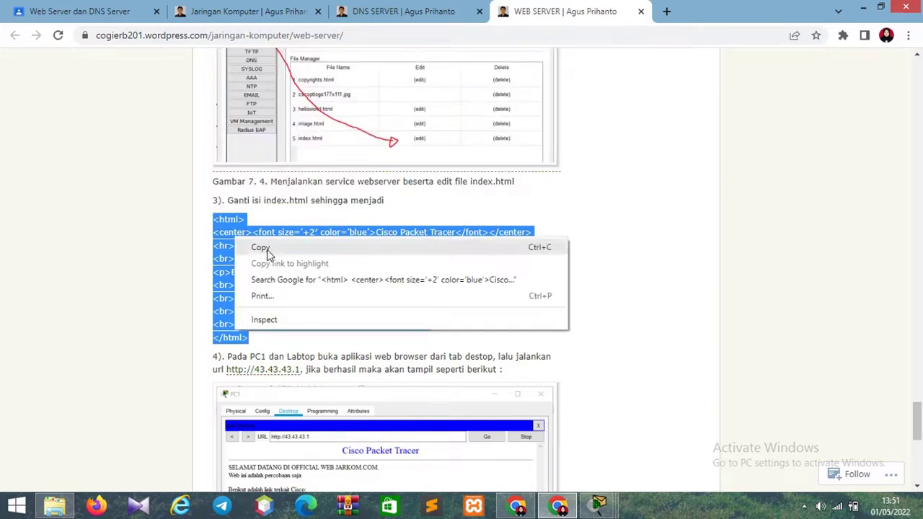
{"action": "left_click", "coordinate": [264, 246]}
Step: Switch back to Packet Tracer's WEB Server window, paste the copied HTML code into index.html and save the file
{"action": "mouse_move", "coordinate": [599, 505]}
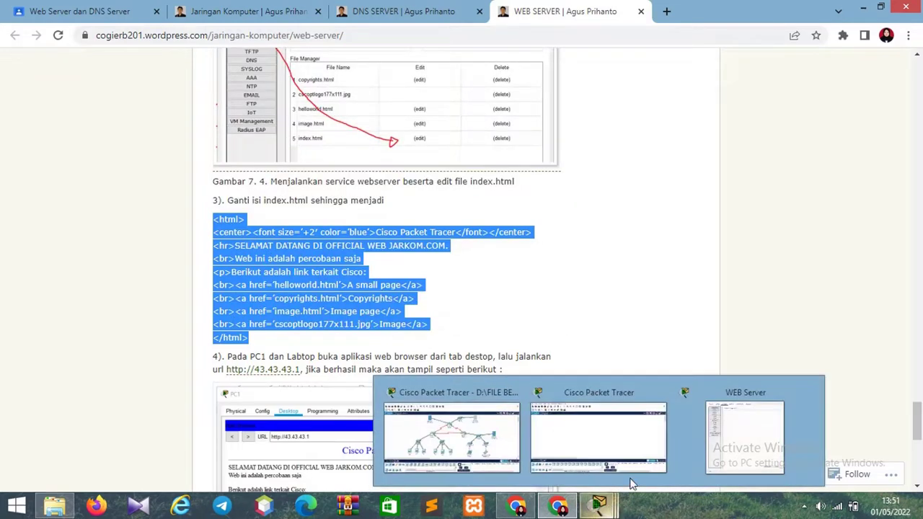
{"action": "left_click", "coordinate": [741, 432]}
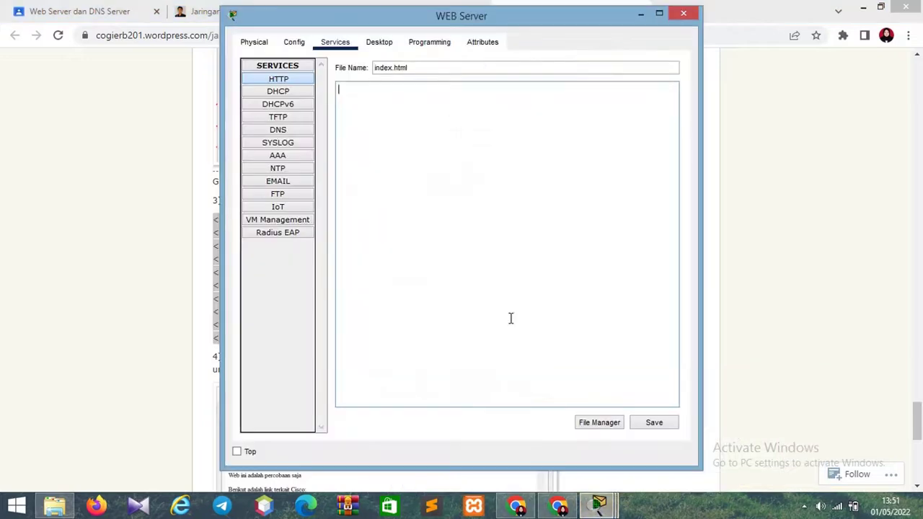
{"action": "right_click", "coordinate": [339, 90]}
{"action": "left_click", "coordinate": [374, 169]}
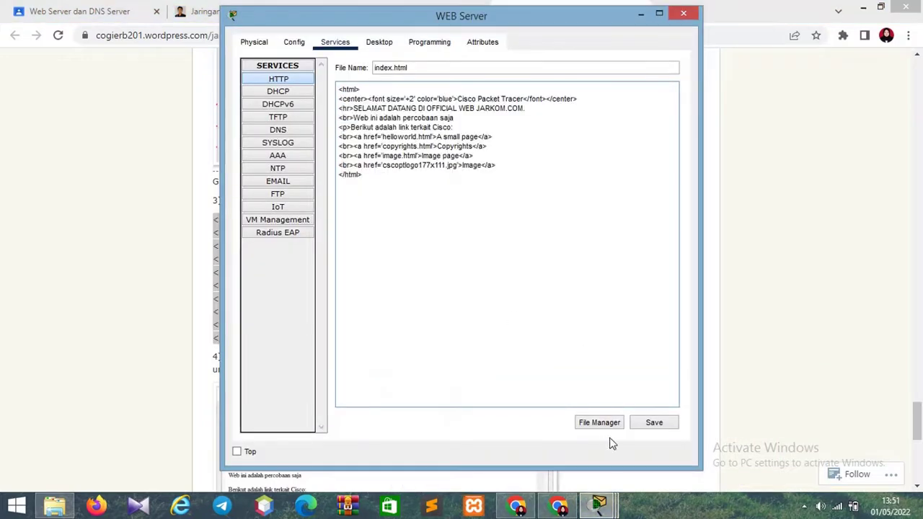
{"action": "left_click", "coordinate": [652, 426]}
{"action": "left_click", "coordinate": [488, 264]}
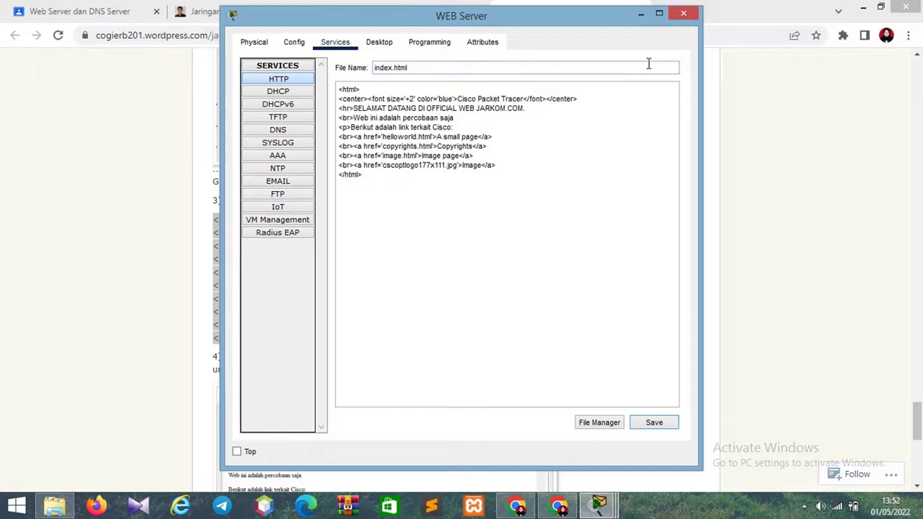
Step: Close the WEB Server window and switch back to Packet Tracer's network topology window
{"action": "left_click", "coordinate": [682, 14]}
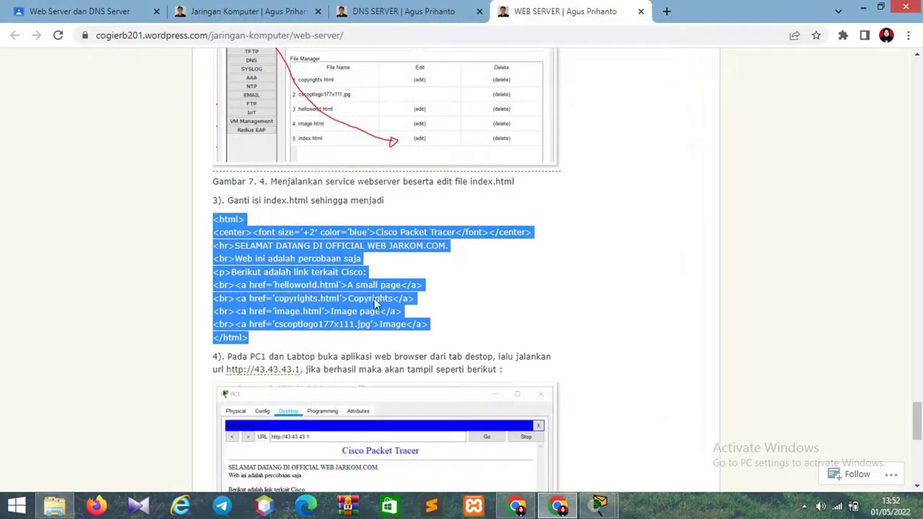
{"action": "left_click", "coordinate": [598, 505]}
{"action": "left_click", "coordinate": [515, 437]}
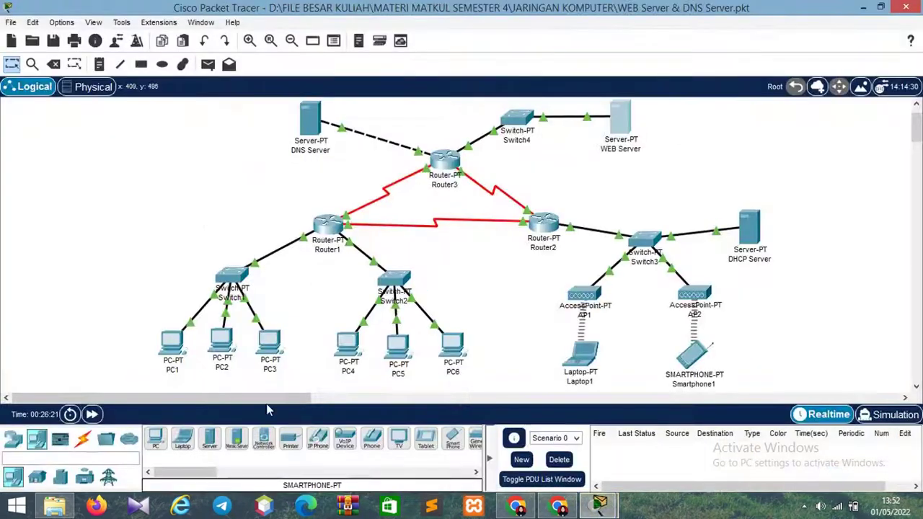
{"action": "left_click", "coordinate": [173, 342]}
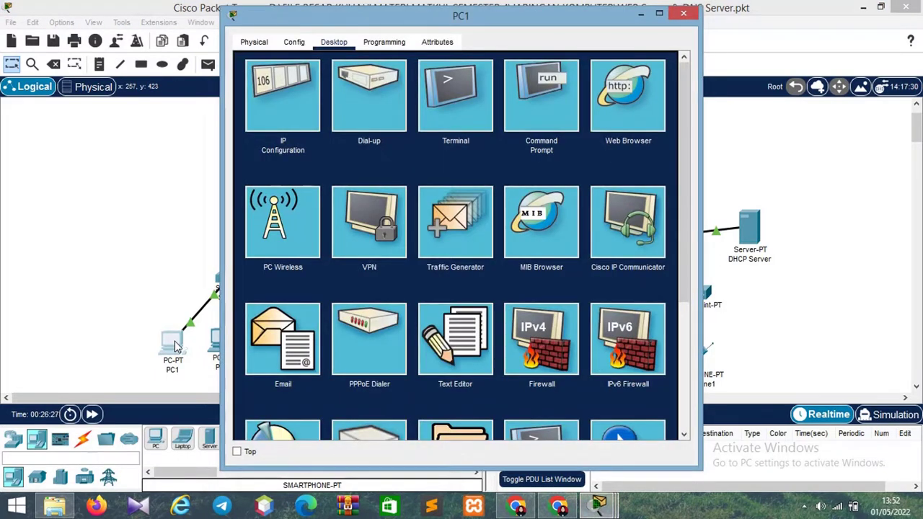
{"action": "left_click", "coordinate": [598, 127]}
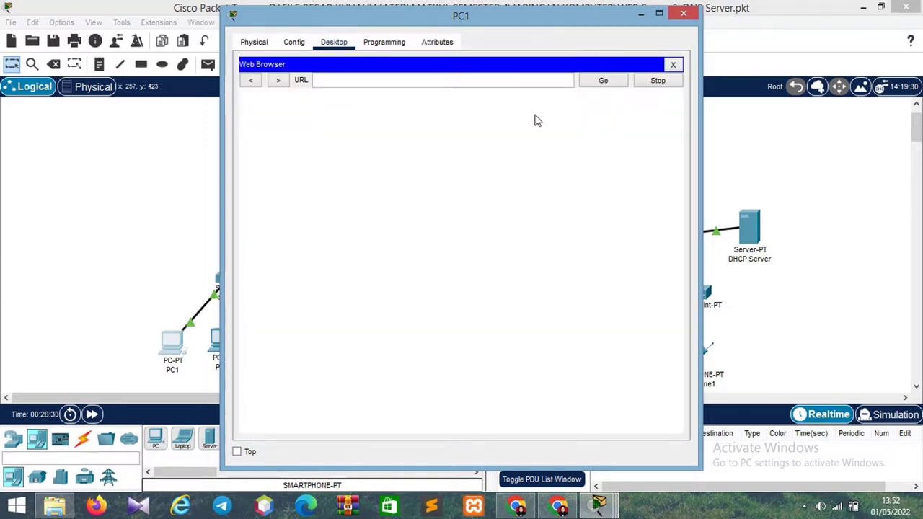
{"action": "left_click", "coordinate": [427, 85]}
{"action": "type", "text": "http://43.43.4.3.1"}
{"action": "key", "text": "BackSpace"}
{"action": "key", "text": "BackSpace"}
{"action": "key", "text": "BackSpace"}
{"action": "key", "text": "BackSpace"}
{"action": "type", "text": "3.1"}
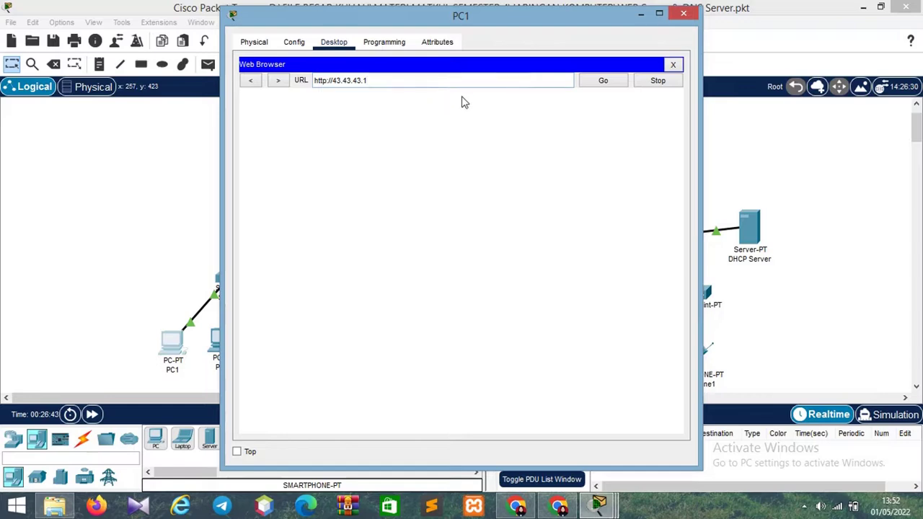
{"action": "left_click", "coordinate": [597, 85]}
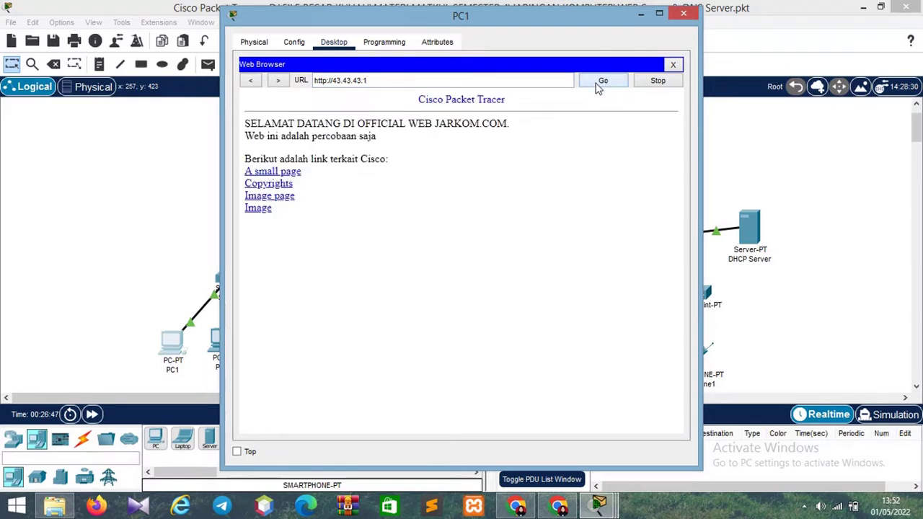
{"action": "left_click", "coordinate": [685, 15]}
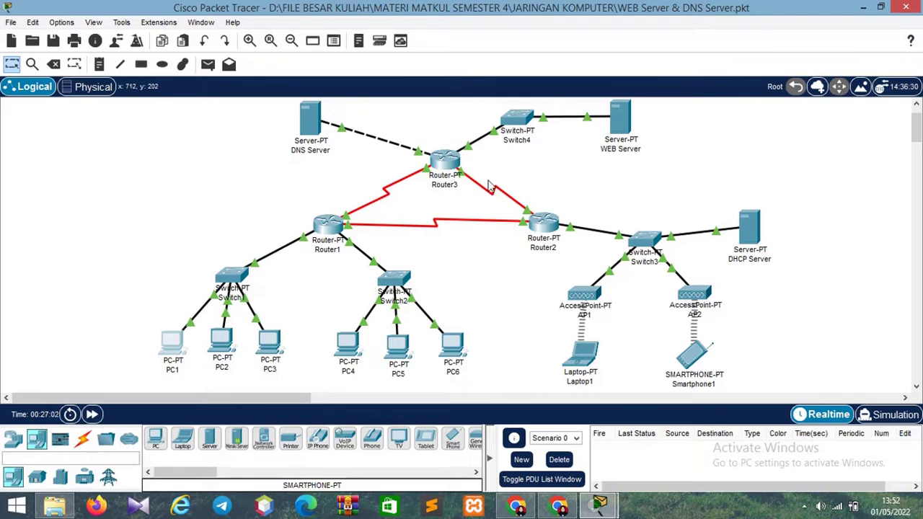
Step: Switch to the DNS SERVER tutorial page in Chrome, reload it and look through its DNS explanation and experiment steps
{"action": "mouse_move", "coordinate": [604, 507]}
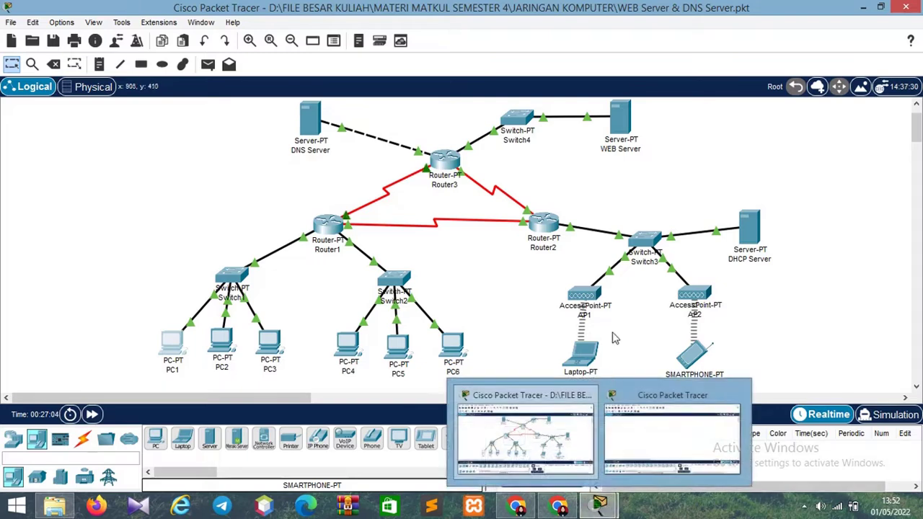
{"action": "left_click", "coordinate": [561, 509]}
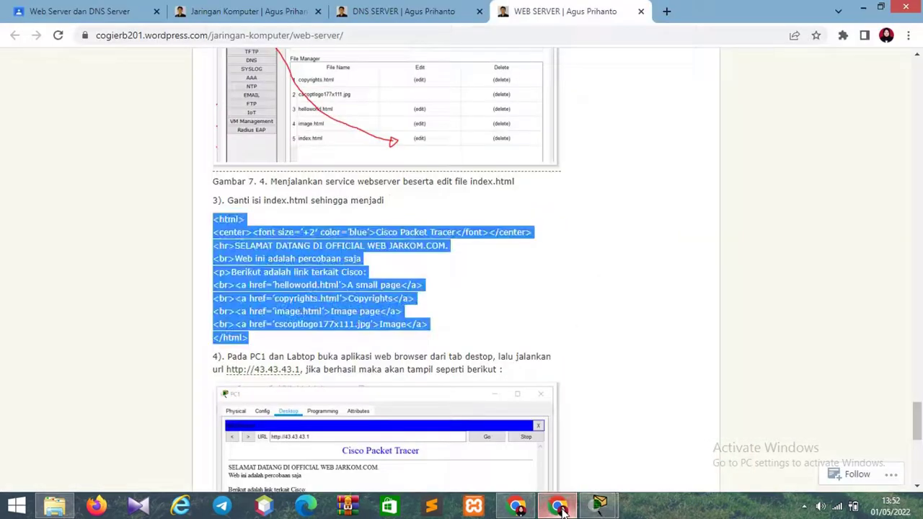
{"action": "left_click", "coordinate": [370, 6]}
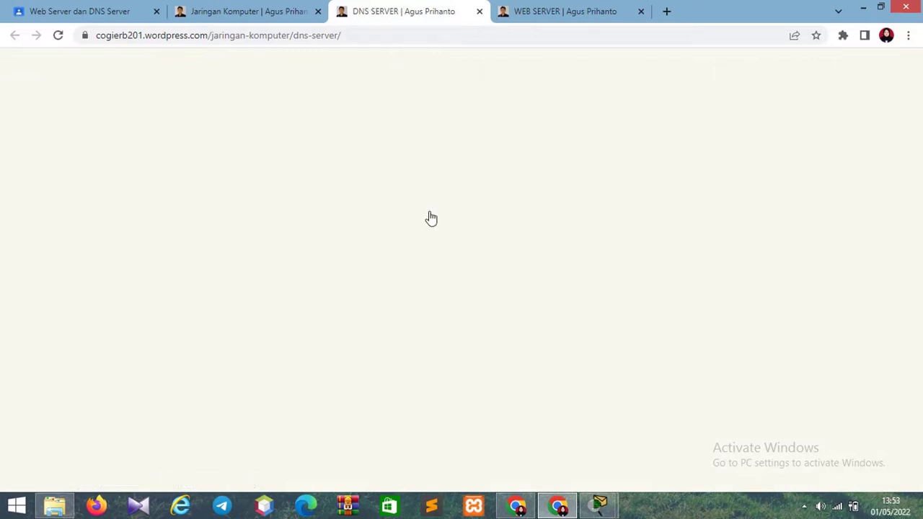
{"action": "left_click", "coordinate": [65, 39]}
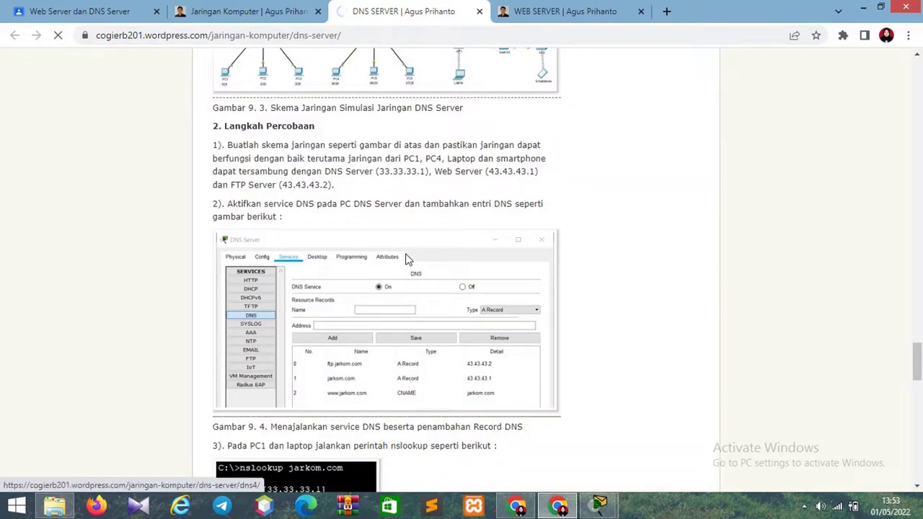
{"action": "scroll", "coordinate": [407, 260], "scroll_direction": "up", "scroll_amount": 15}
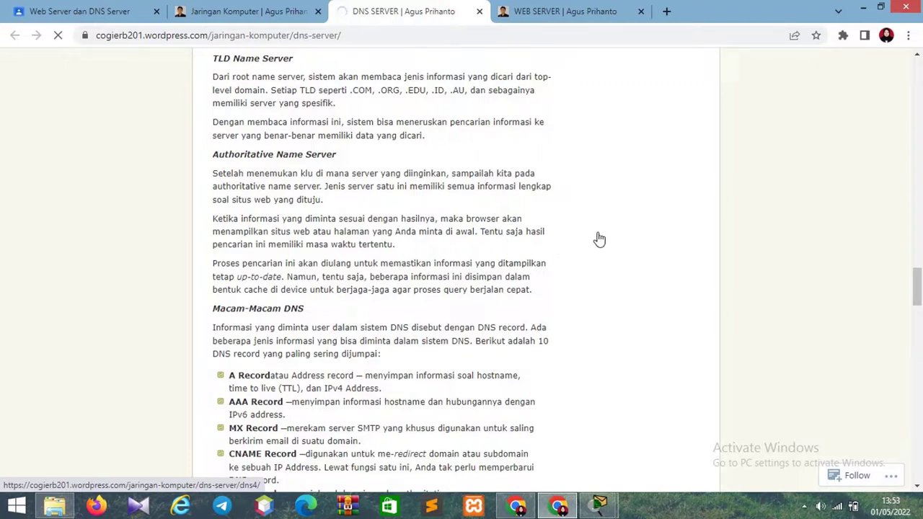
{"action": "scroll", "coordinate": [476, 295], "scroll_direction": "up", "scroll_amount": 10}
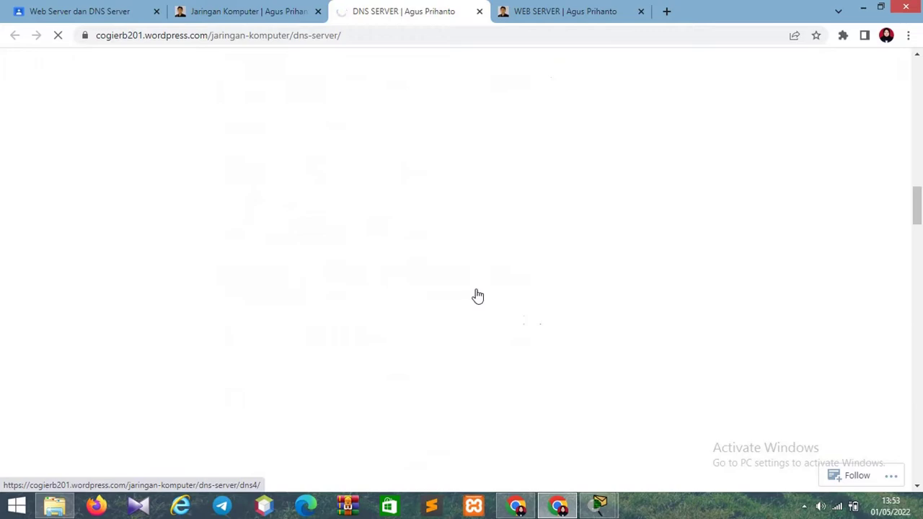
{"action": "scroll", "coordinate": [476, 295], "scroll_direction": "up", "scroll_amount": 5}
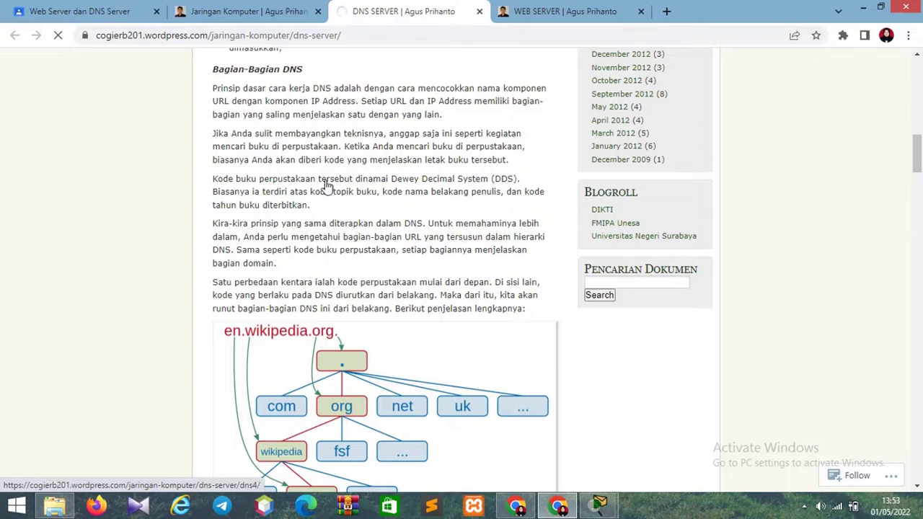
{"action": "mouse_move", "coordinate": [588, 511]}
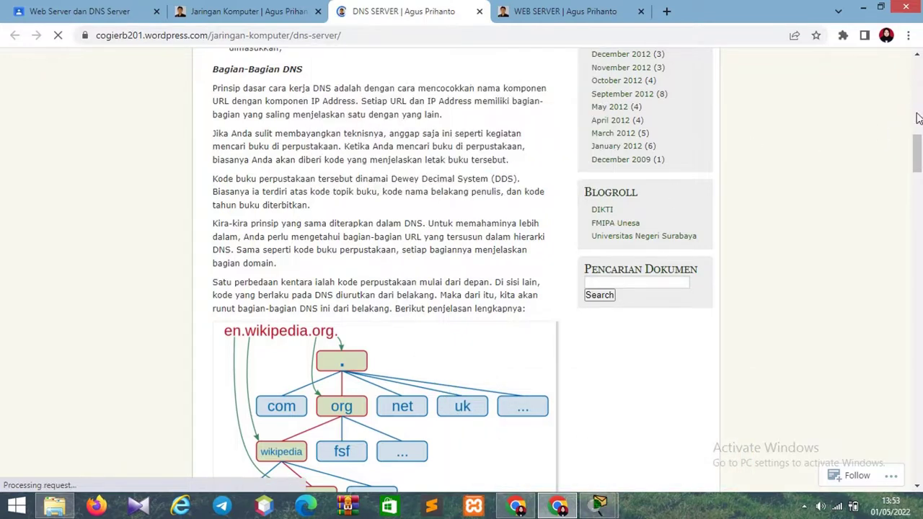
{"action": "scroll", "coordinate": [433, 189], "scroll_direction": "up", "scroll_amount": 5}
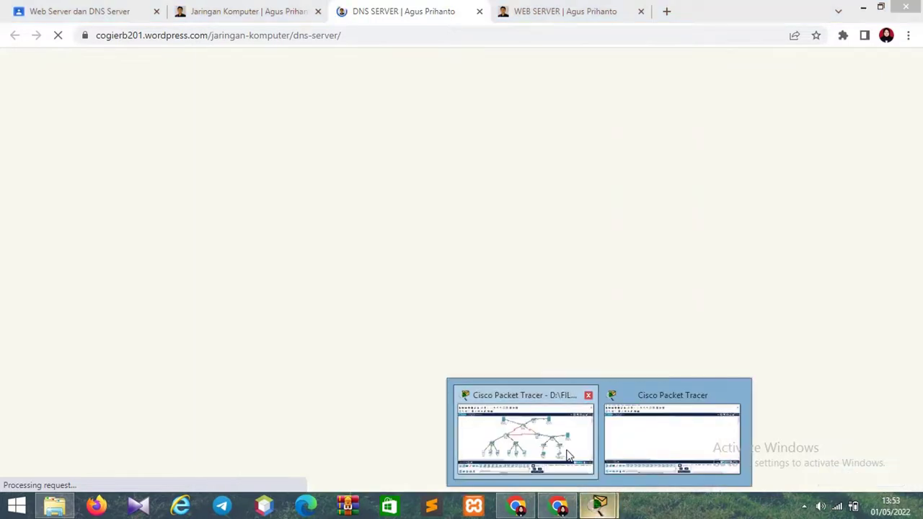
Step: Switch back to Packet Tracer, check the DNS Server's IPv4 configuration and close its window
{"action": "left_click", "coordinate": [598, 502]}
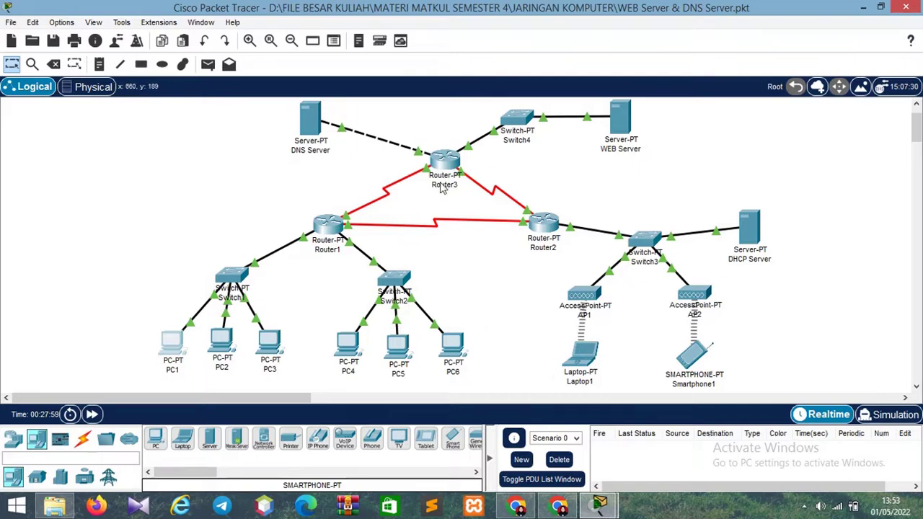
{"action": "left_click", "coordinate": [317, 124]}
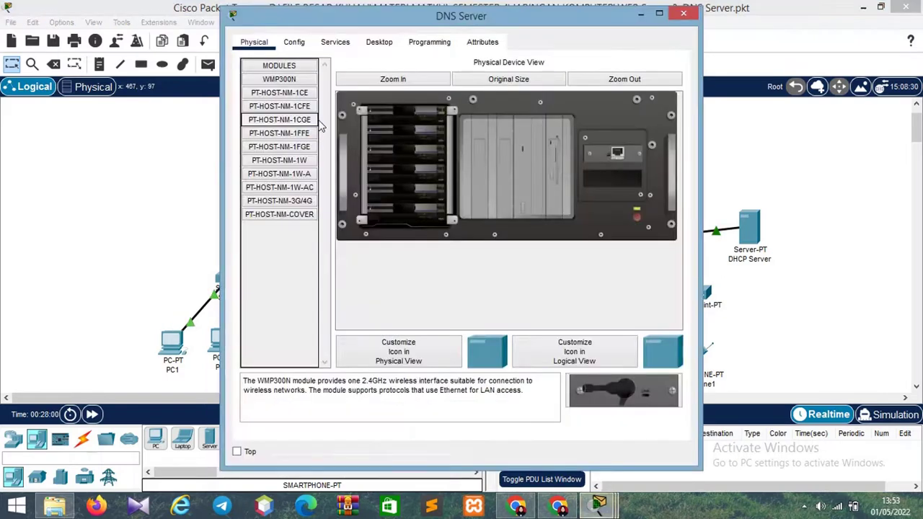
{"action": "left_click", "coordinate": [294, 43]}
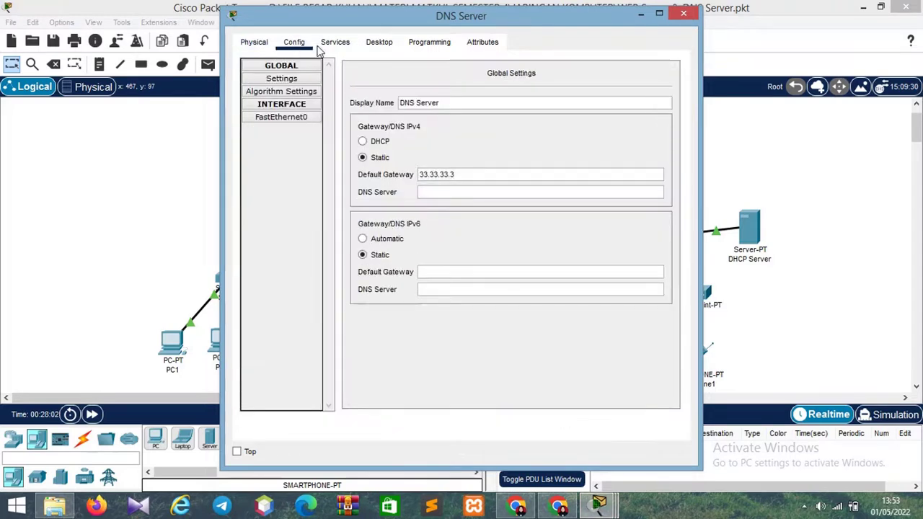
{"action": "left_click", "coordinate": [376, 42]}
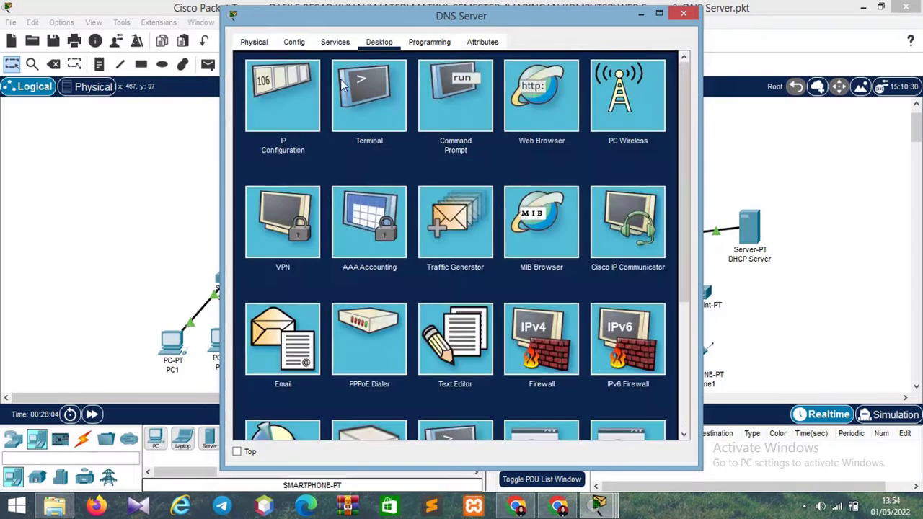
{"action": "left_click", "coordinate": [302, 95]}
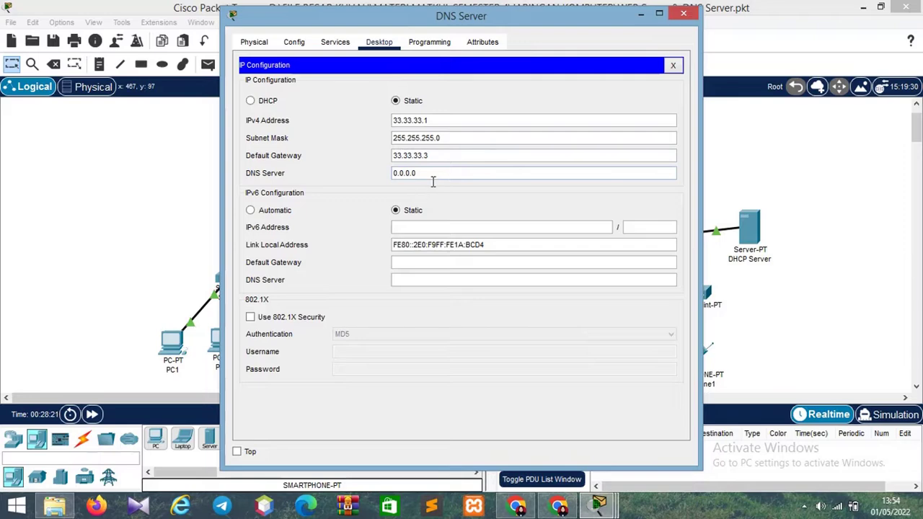
{"action": "left_click", "coordinate": [690, 15]}
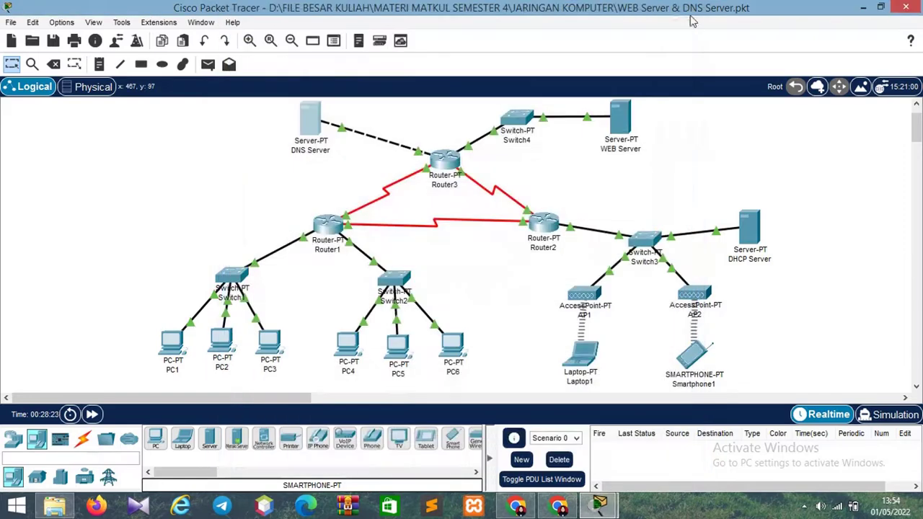
Step: Set Router3's FastEthernet1/0 interface to IPv4 address 33.33.33.3 with subnet mask 255.255.255.0
{"action": "left_click", "coordinate": [445, 160]}
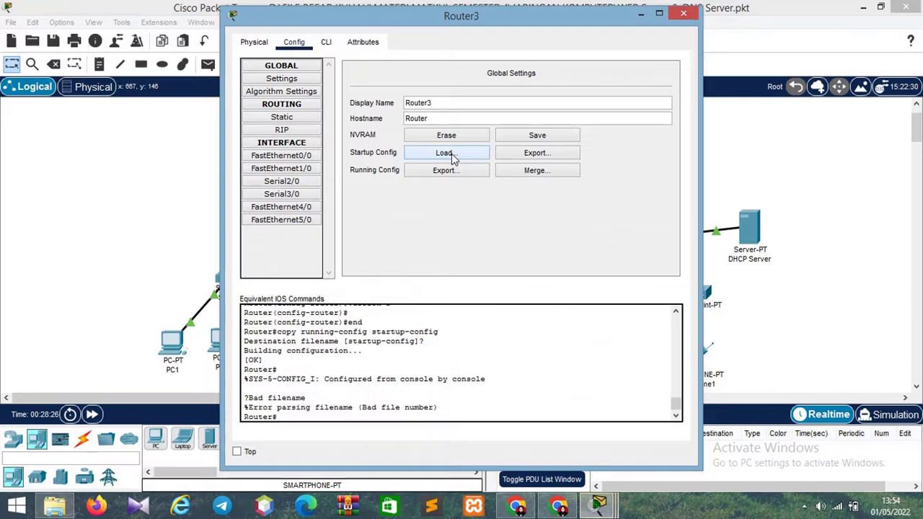
{"action": "left_click", "coordinate": [281, 156]}
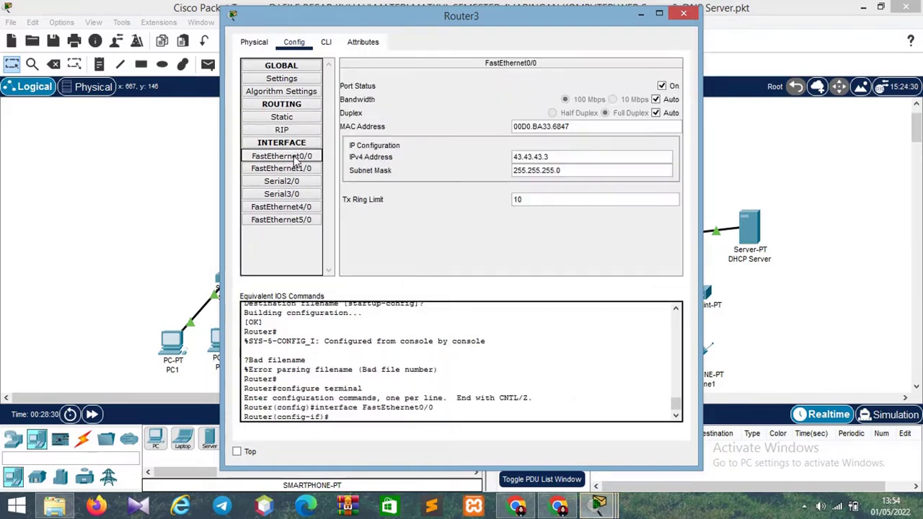
{"action": "left_click", "coordinate": [312, 169]}
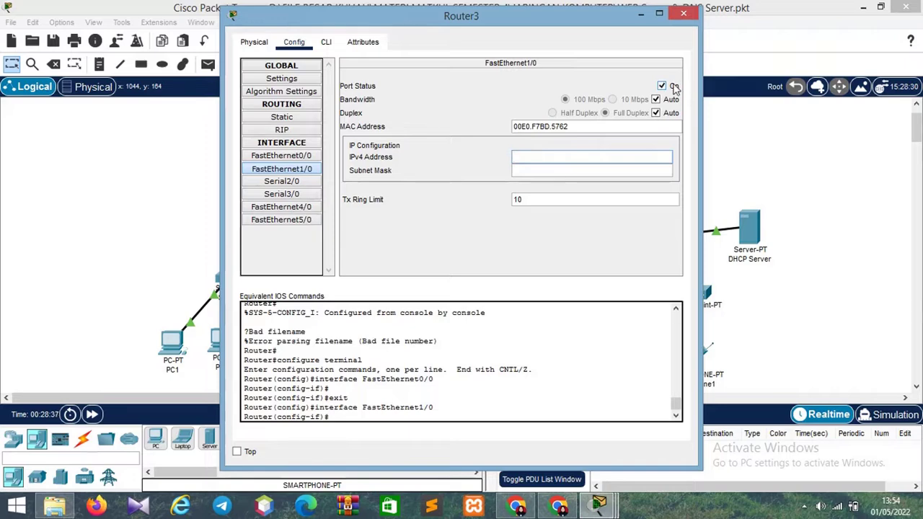
{"action": "type", "text": "33.33"}
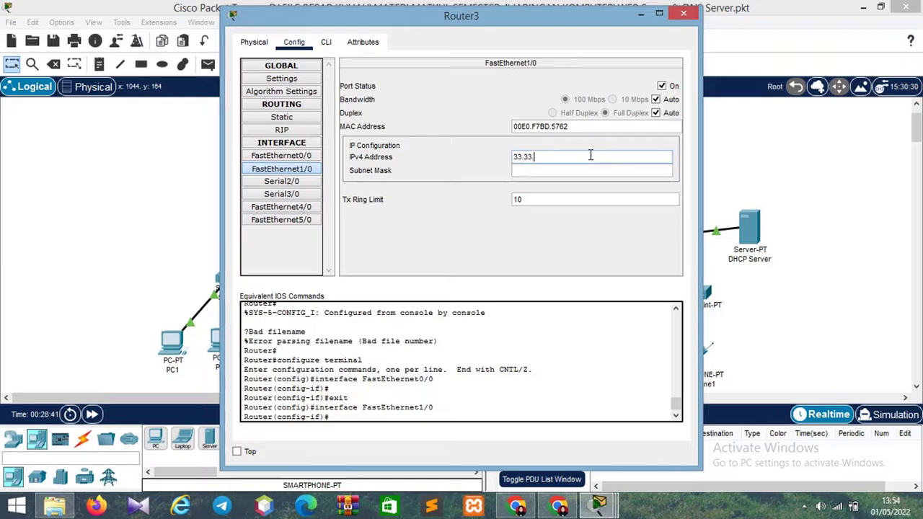
{"action": "type", "text": ".33.3"}
{"action": "left_click", "coordinate": [570, 171]}
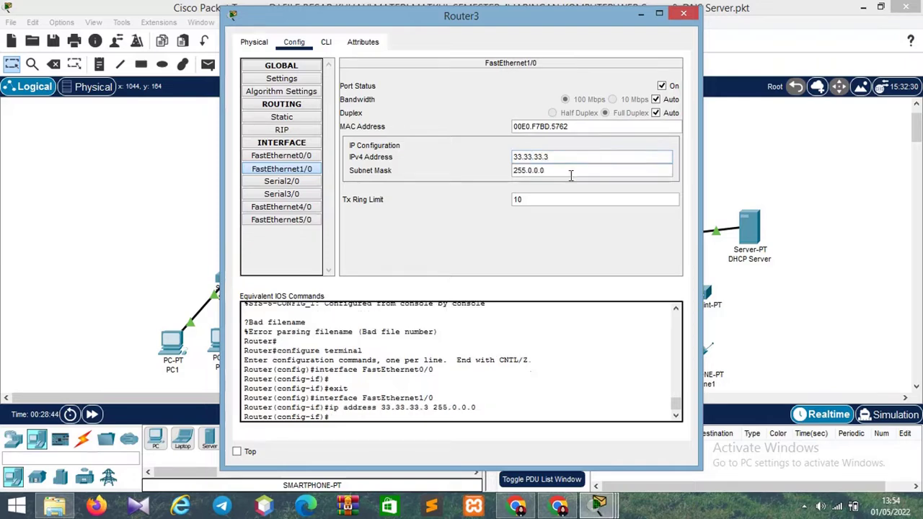
{"action": "key", "text": "BackSpace"}
{"action": "key", "text": "BackSpace"}
{"action": "key", "text": "BackSpace"}
{"action": "key", "text": "BackSpace"}
{"action": "key", "text": "BackSpace"}
{"action": "type", "text": "255.255.0"}
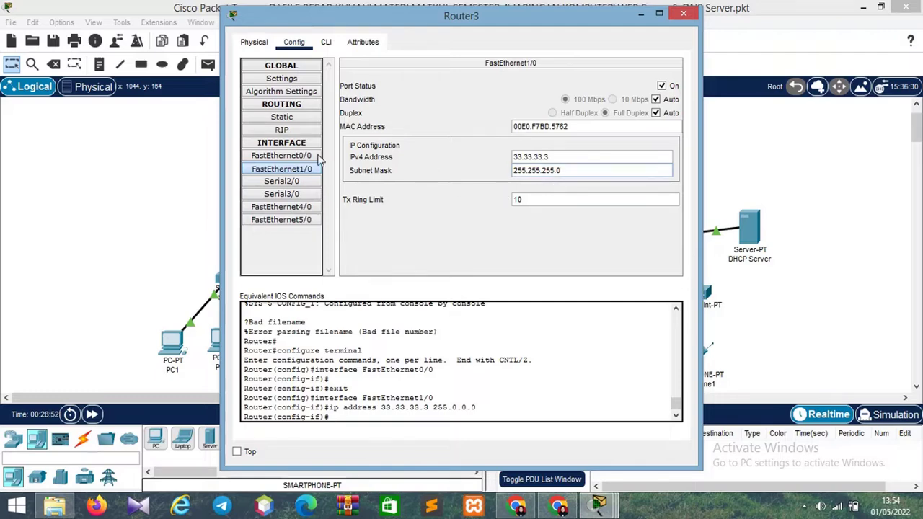
Step: Add network 33.33.33.0 to Router3's RIP routing and save the router's configuration to NVRAM
{"action": "left_click", "coordinate": [299, 133]}
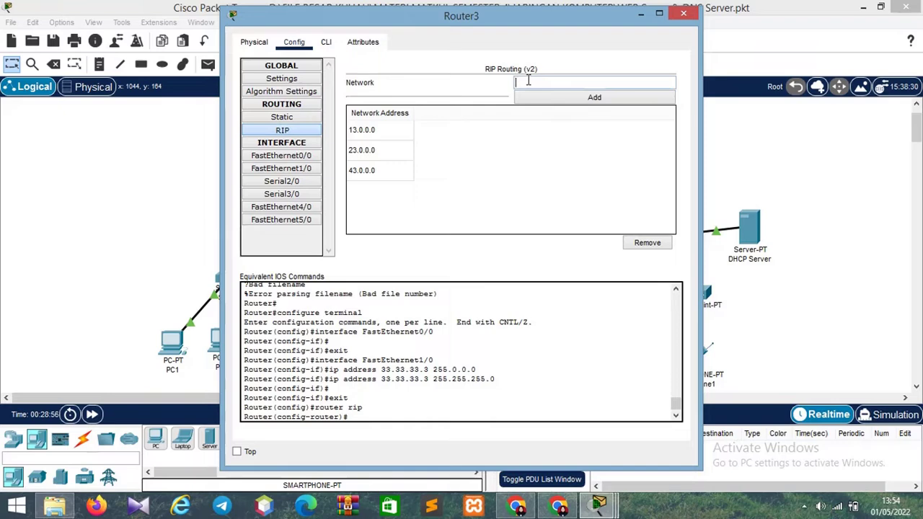
{"action": "type", "text": "33"}
{"action": "type", "text": "33.33.0"}
{"action": "left_click", "coordinate": [543, 98]}
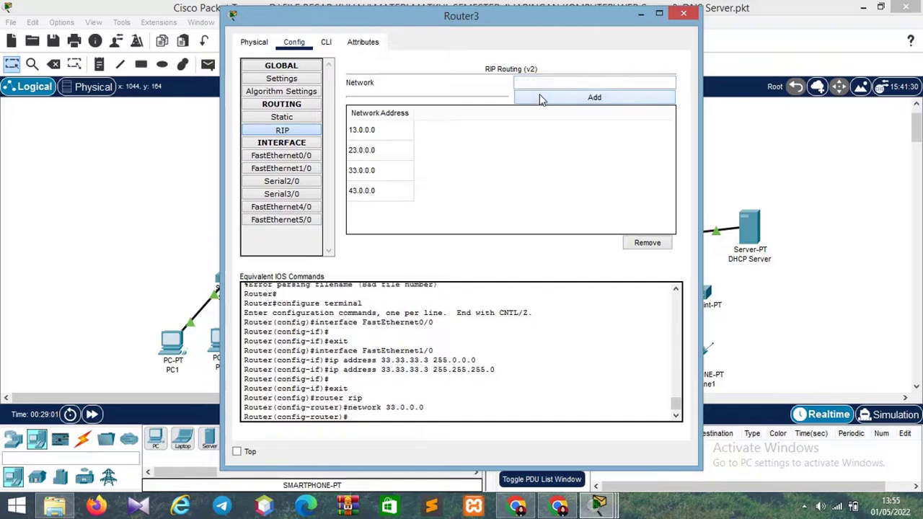
{"action": "left_click", "coordinate": [262, 78]}
{"action": "left_click", "coordinate": [538, 142]}
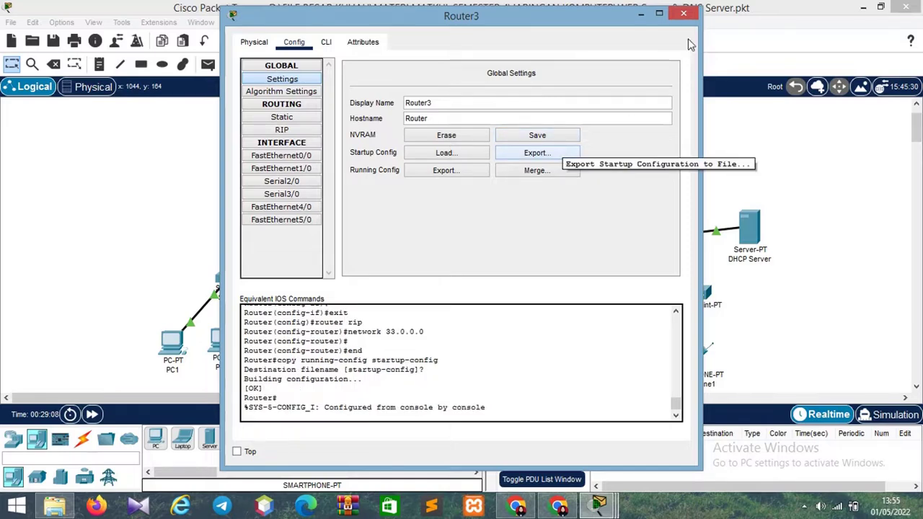
{"action": "left_click", "coordinate": [684, 14]}
Step: Set PC1's DNS server address to 33.33.33.1 in its IP configuration and close its window
{"action": "left_click", "coordinate": [173, 354]}
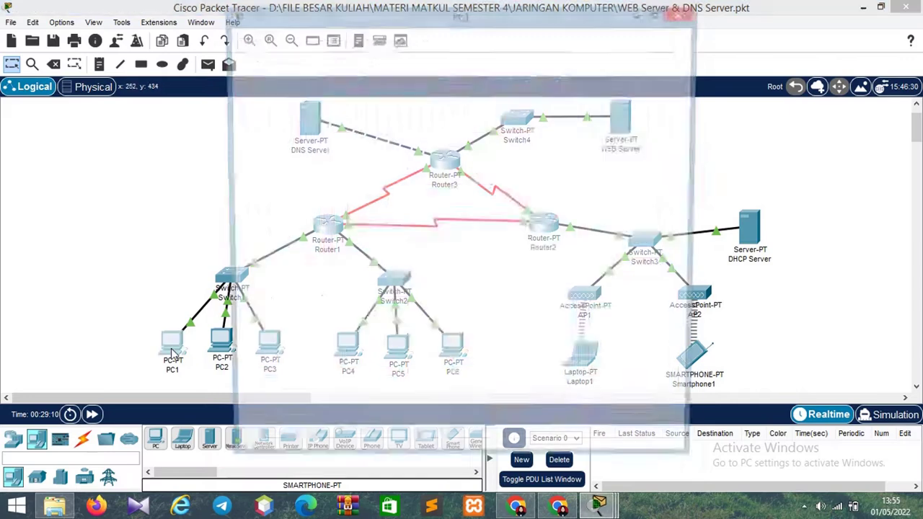
{"action": "left_click", "coordinate": [264, 124]}
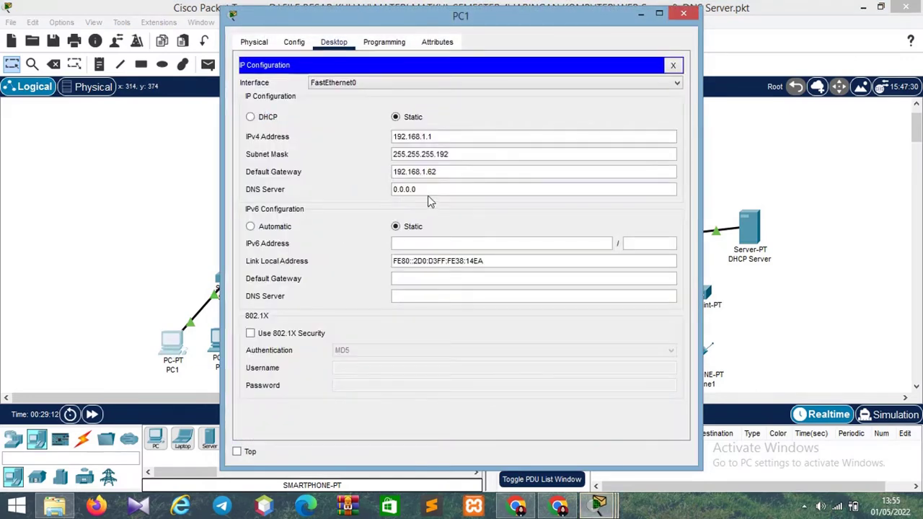
{"action": "left_click_drag", "start_coordinate": [416, 189], "coordinate": [381, 191]}
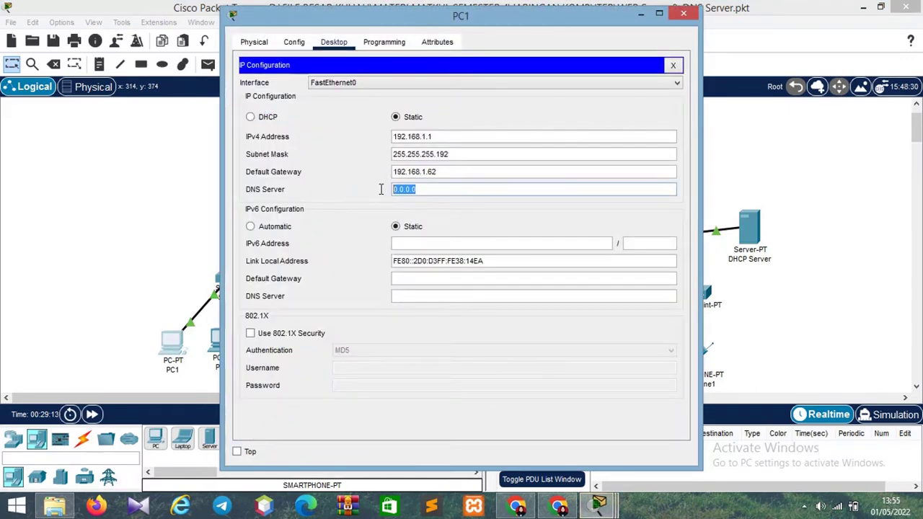
{"action": "key", "text": "BackSpace"}
{"action": "type", "text": "33.33."}
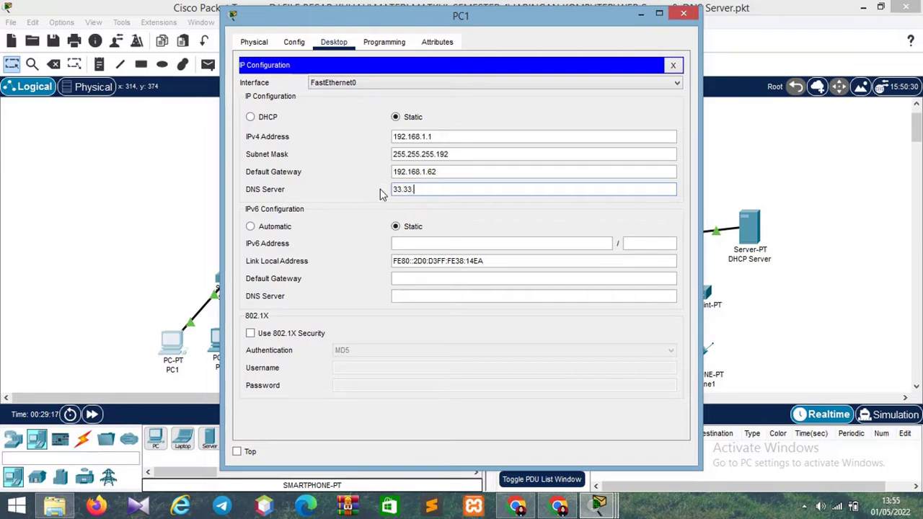
{"action": "type", "text": "33.1"}
{"action": "left_click", "coordinate": [683, 14]}
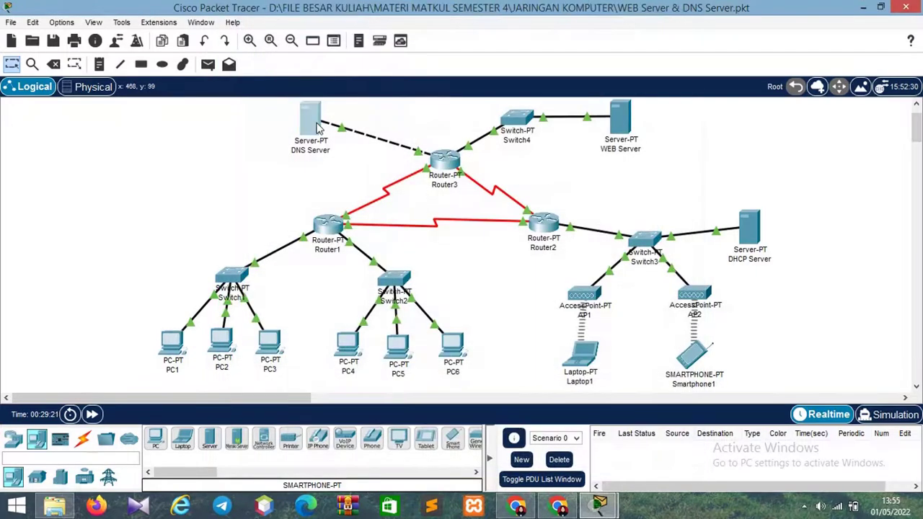
Step: Set the DNS Server's own DNS server address to 33.33.33.1 in its IP configuration and close its window
{"action": "left_click", "coordinate": [317, 127]}
{"action": "left_click", "coordinate": [284, 118]}
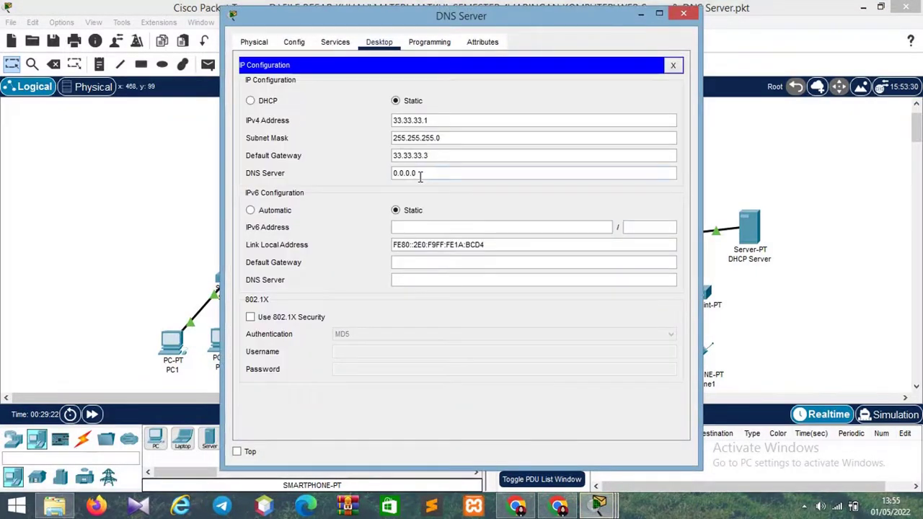
{"action": "left_click_drag", "start_coordinate": [420, 177], "coordinate": [394, 176]}
{"action": "key", "text": "BackSpace"}
{"action": "type", "text": "33.33.33.1"}
{"action": "left_click", "coordinate": [682, 14]}
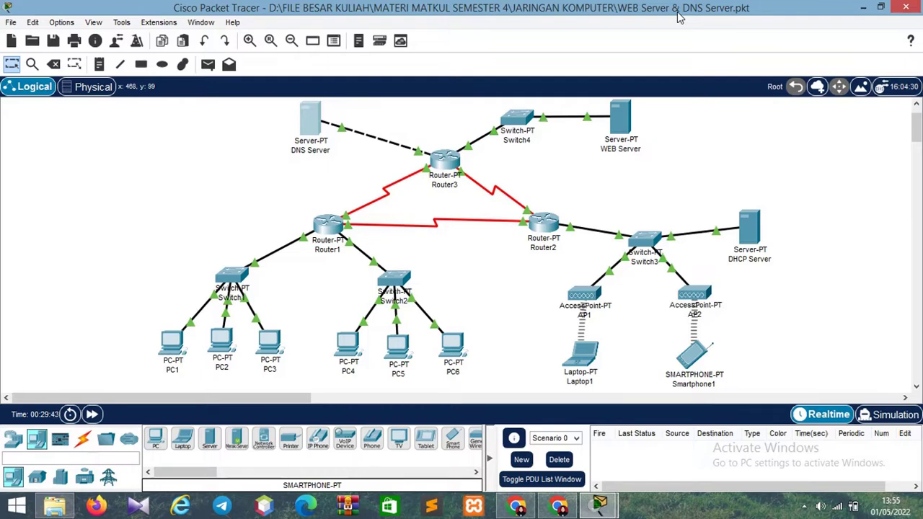
Step: Ping 33.33.33.1 from PC1's command prompt to test the connection to the DNS Server, and close PC1's window
{"action": "left_click", "coordinate": [175, 346]}
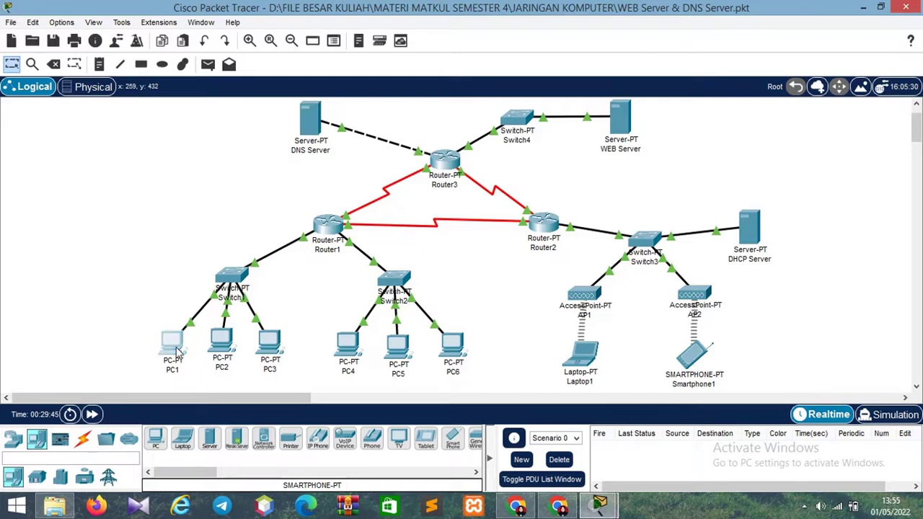
{"action": "left_click", "coordinate": [556, 96]}
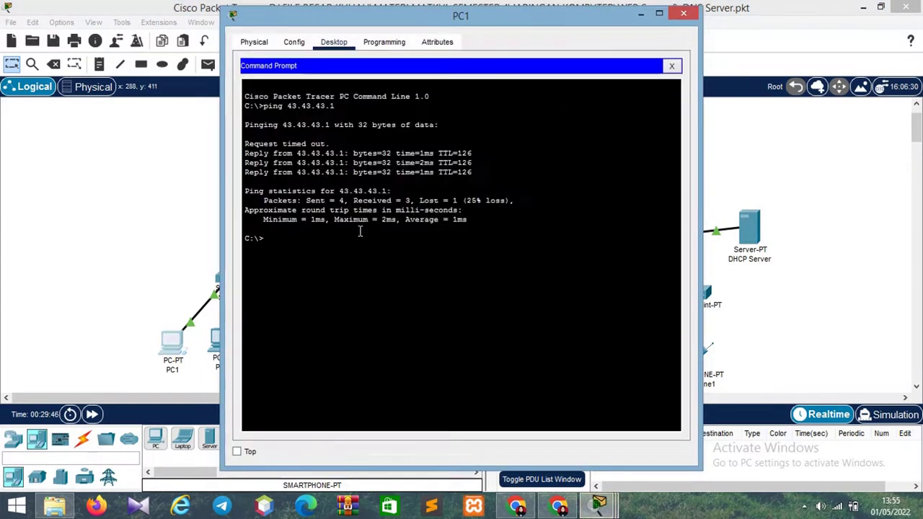
{"action": "type", "text": "ping 33.33.33.1"}
{"action": "key", "text": "Return"}
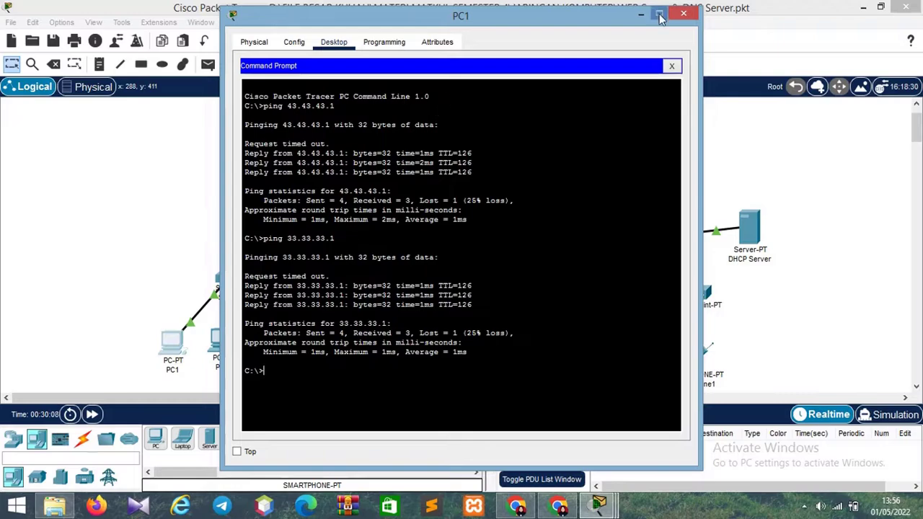
{"action": "left_click", "coordinate": [683, 13]}
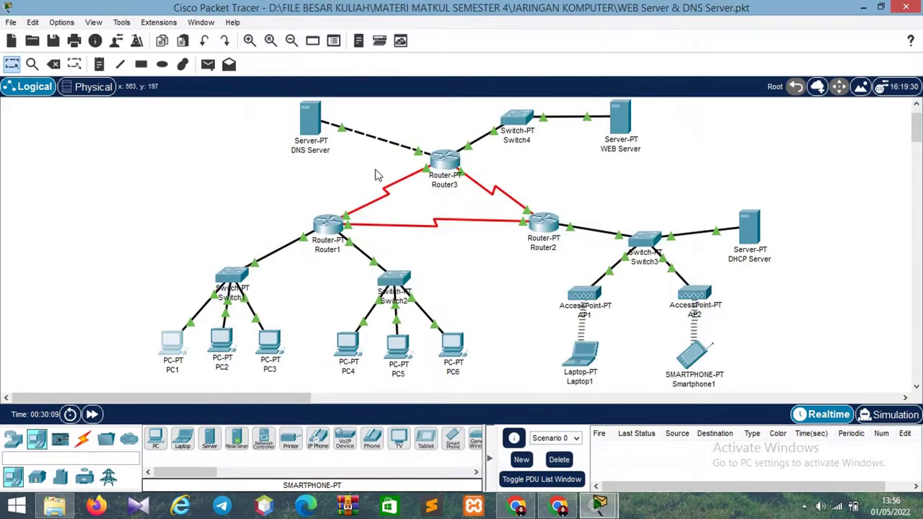
Step: Check the DNS service and its resource records on the DNS Server, and close its window
{"action": "left_click", "coordinate": [315, 126]}
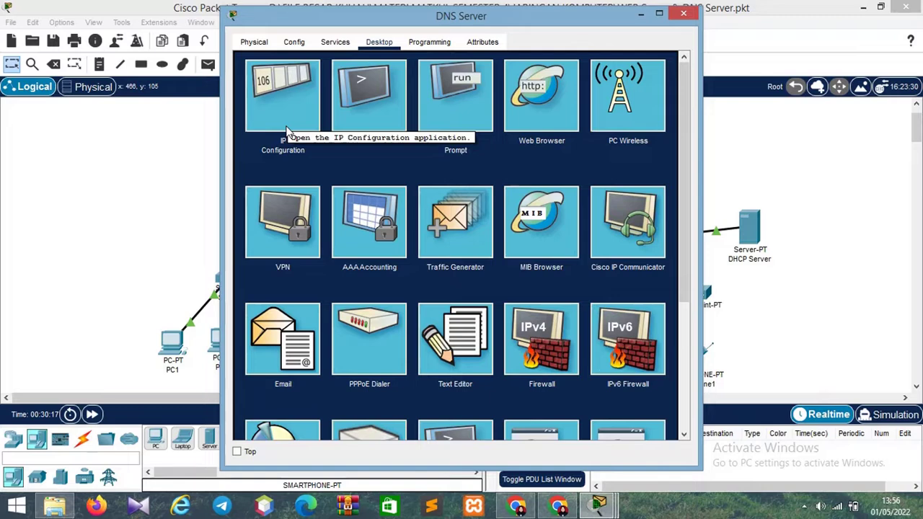
{"action": "left_click", "coordinate": [322, 49]}
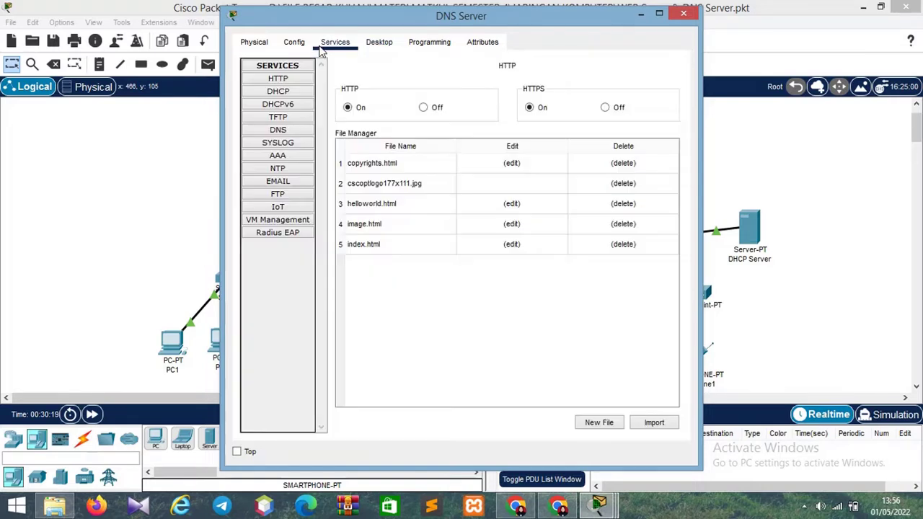
{"action": "left_click", "coordinate": [278, 130]}
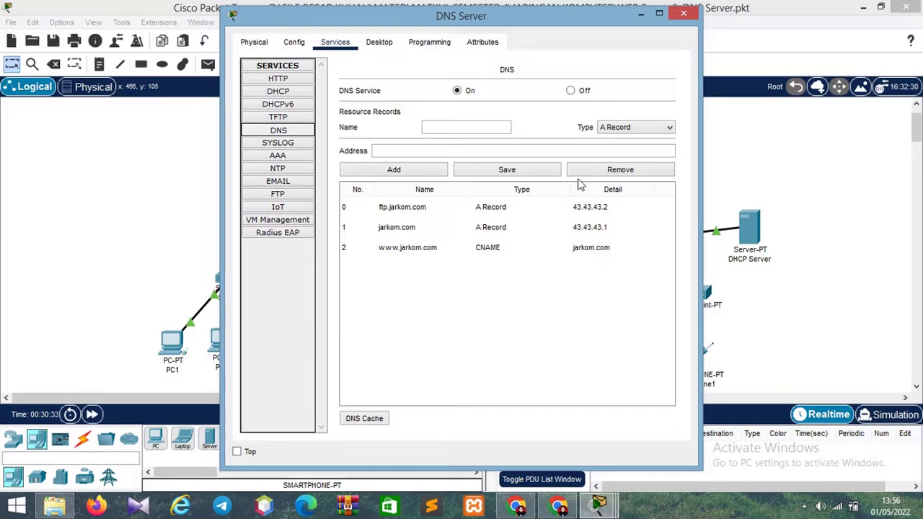
{"action": "left_click", "coordinate": [684, 15]}
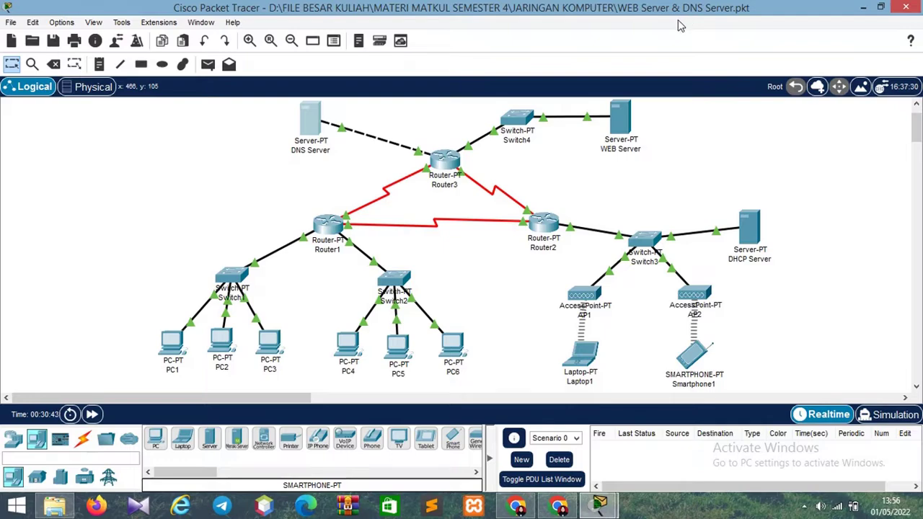
Step: Look up jarkom.com with nslookup in PC1's command prompt
{"action": "left_click", "coordinate": [173, 345]}
{"action": "left_click", "coordinate": [536, 124]}
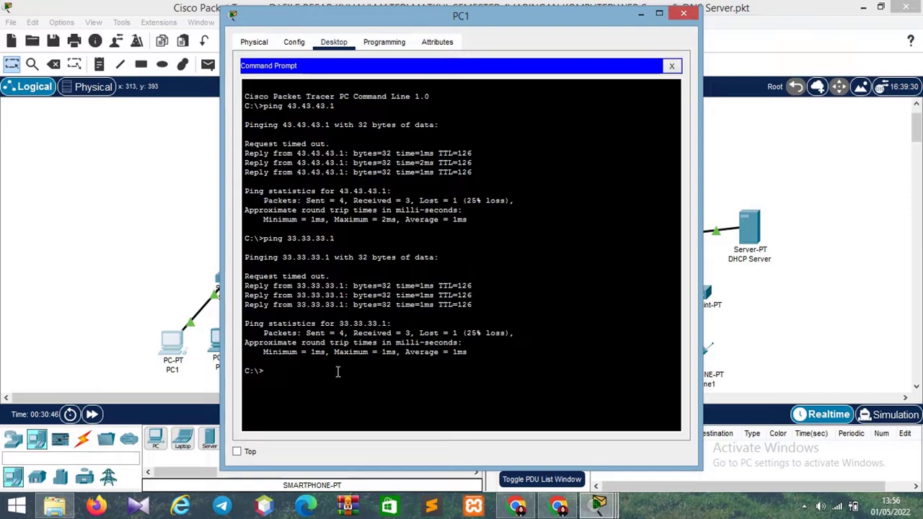
{"action": "type", "text": "nslookup jarkom.com"}
{"action": "key", "text": "Return"}
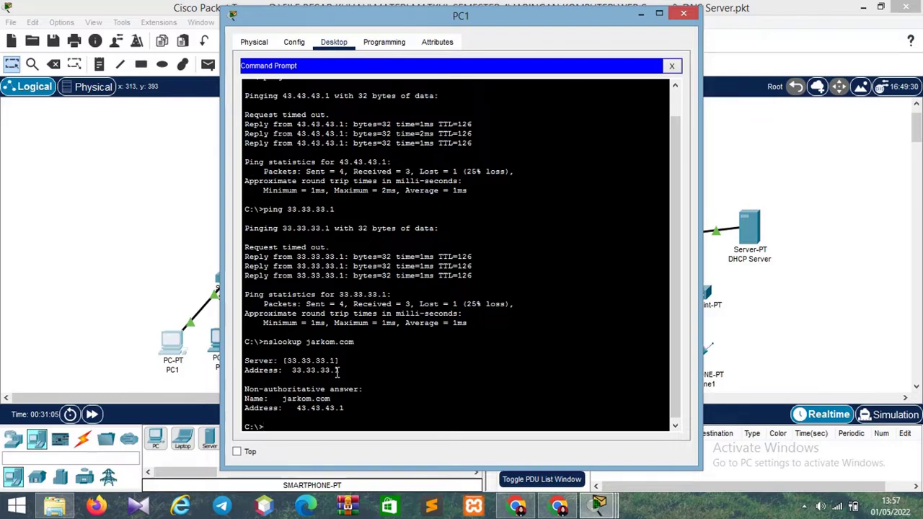
{"action": "type", "text": "m"}
{"action": "type", "text": "slo"}
{"action": "type", "text": "okupw"}
{"action": "key", "text": "BackSpace"}
{"action": "key", "text": "BackSpace"}
{"action": "type", "text": "p www.jarkom.com"}
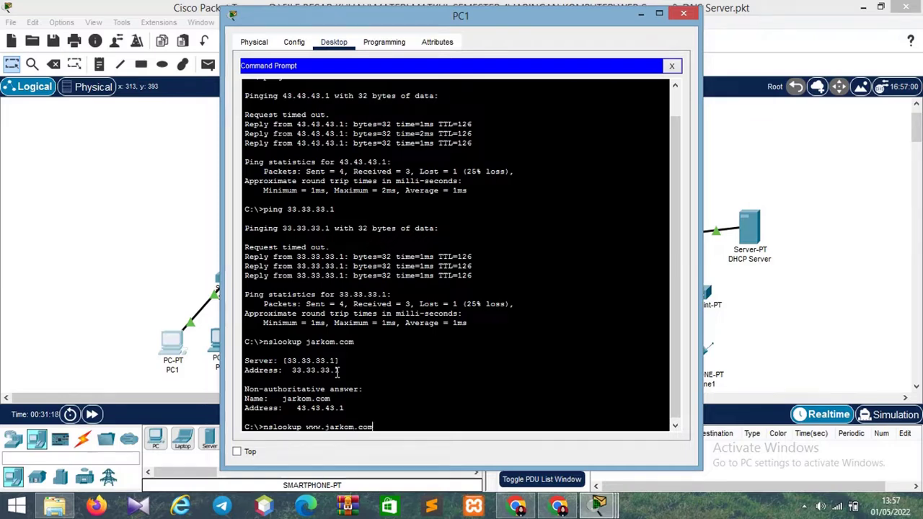
{"action": "key", "text": "Return"}
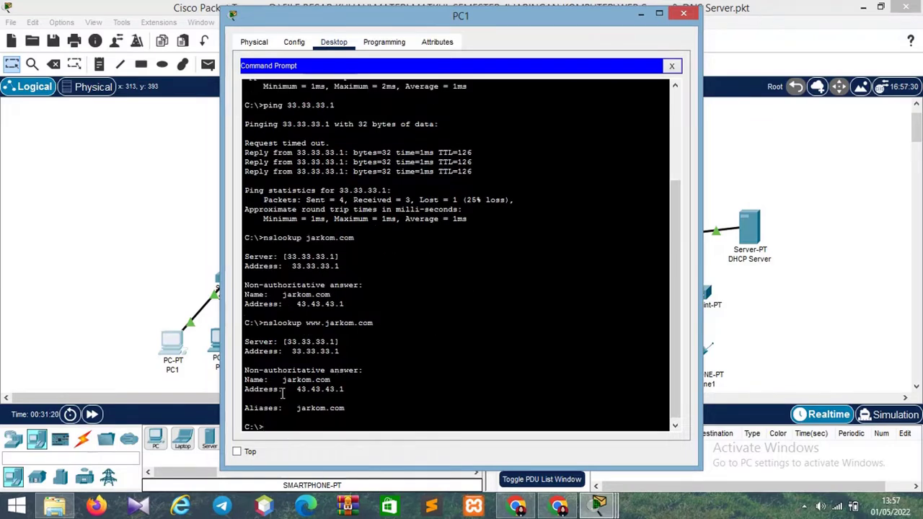
{"action": "left_click", "coordinate": [683, 14]}
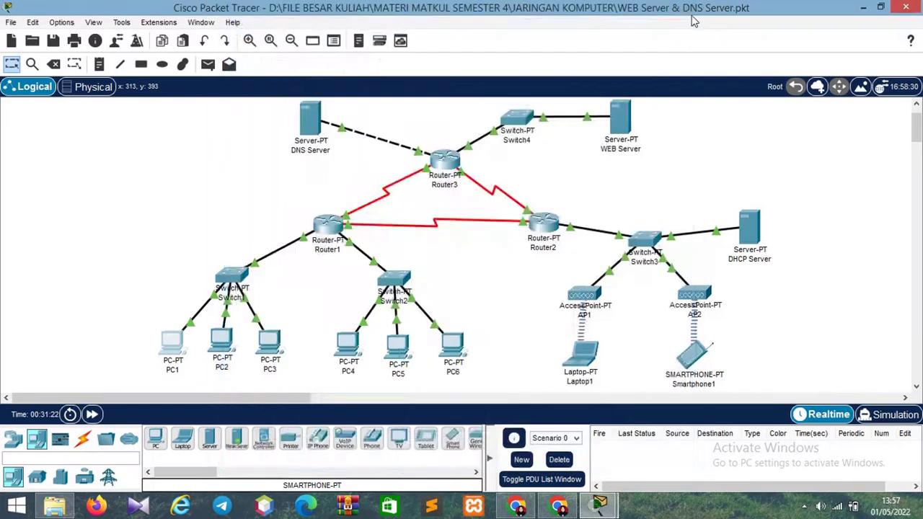
Step: Look up jarkom.com with nslookup in Laptop1's command prompt and close its window
{"action": "mouse_move", "coordinate": [590, 361]}
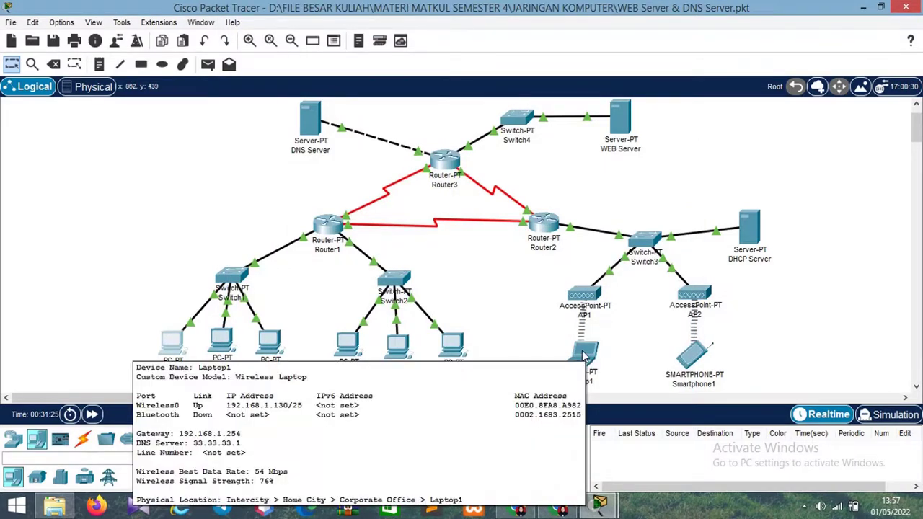
{"action": "left_click", "coordinate": [585, 361]}
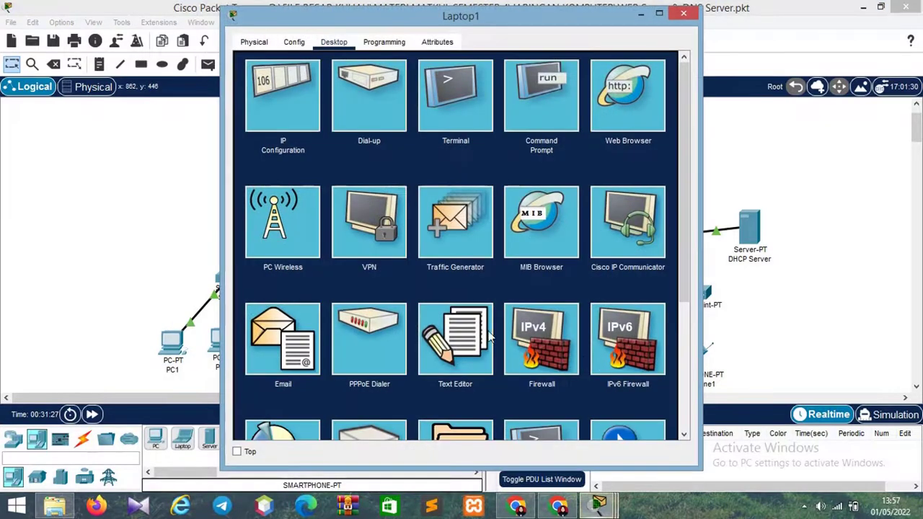
{"action": "left_click", "coordinate": [532, 112]}
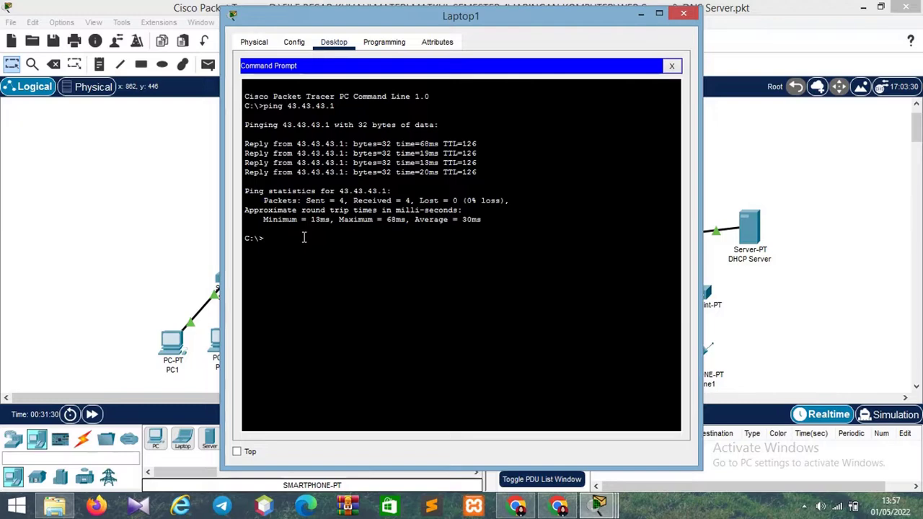
{"action": "type", "text": "nslookup jarkom.com"}
{"action": "key", "text": "Return"}
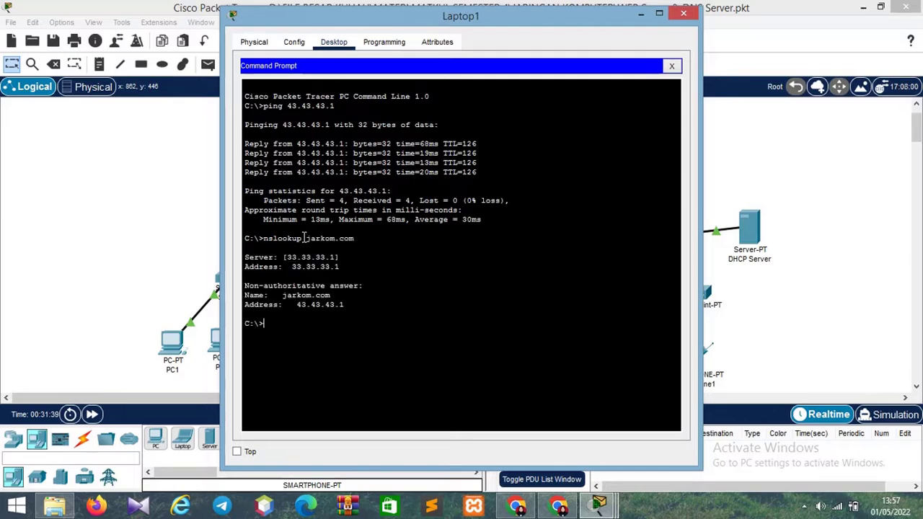
{"action": "left_click", "coordinate": [684, 13]}
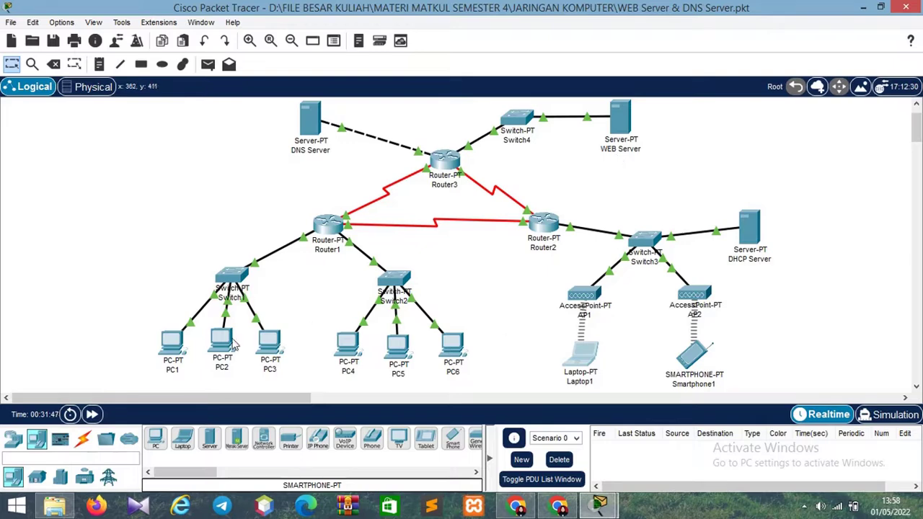
{"action": "left_click", "coordinate": [171, 345]}
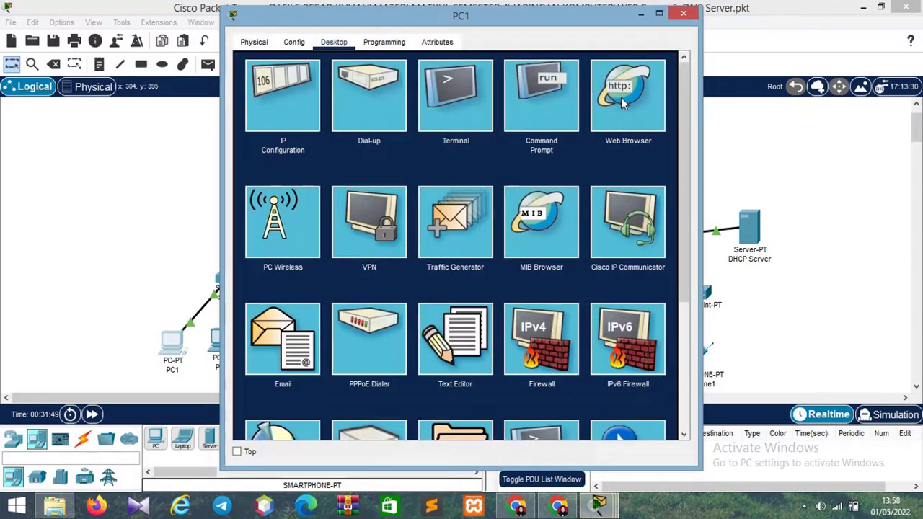
{"action": "left_click", "coordinate": [621, 97]}
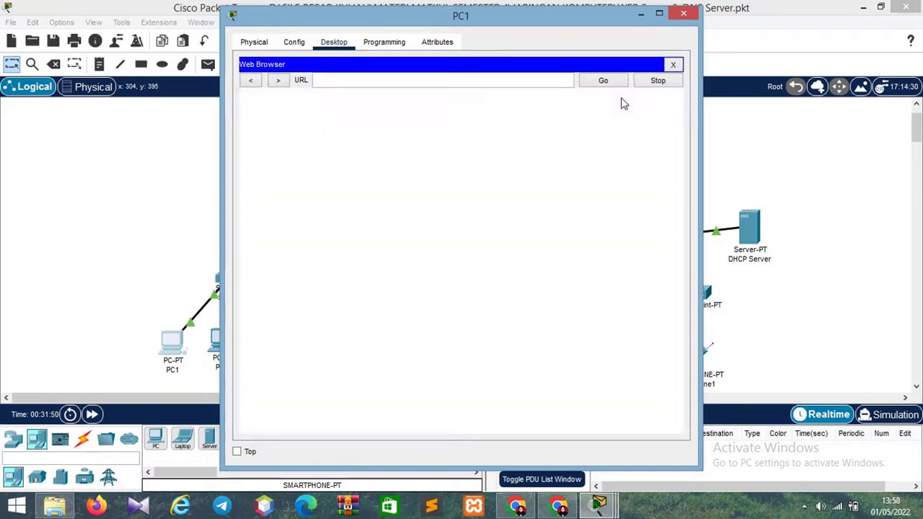
{"action": "left_click", "coordinate": [507, 80]}
{"action": "type", "text": "http://jarkom.com"}
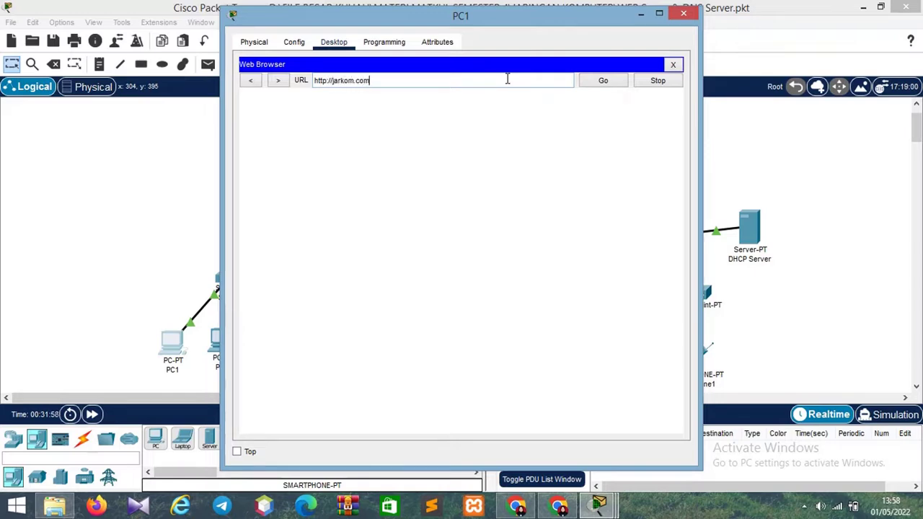
{"action": "left_click", "coordinate": [605, 83]}
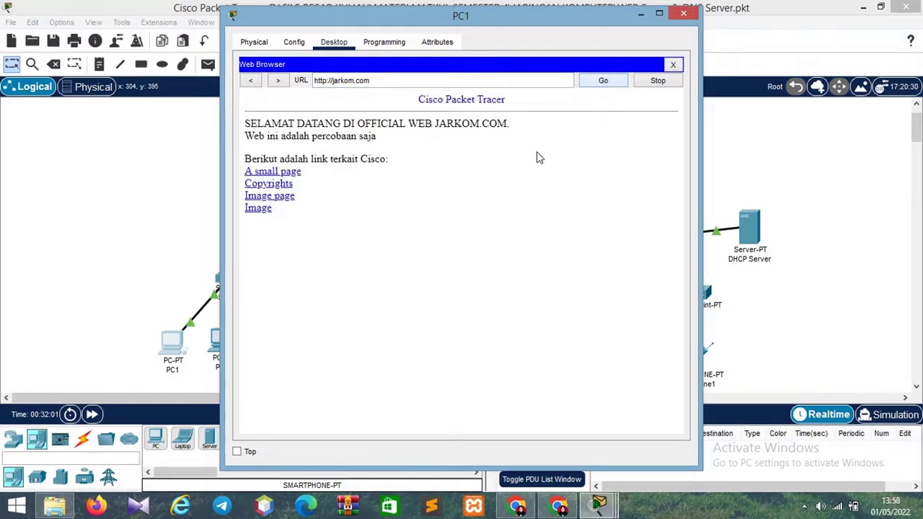
{"action": "left_click", "coordinate": [681, 15]}
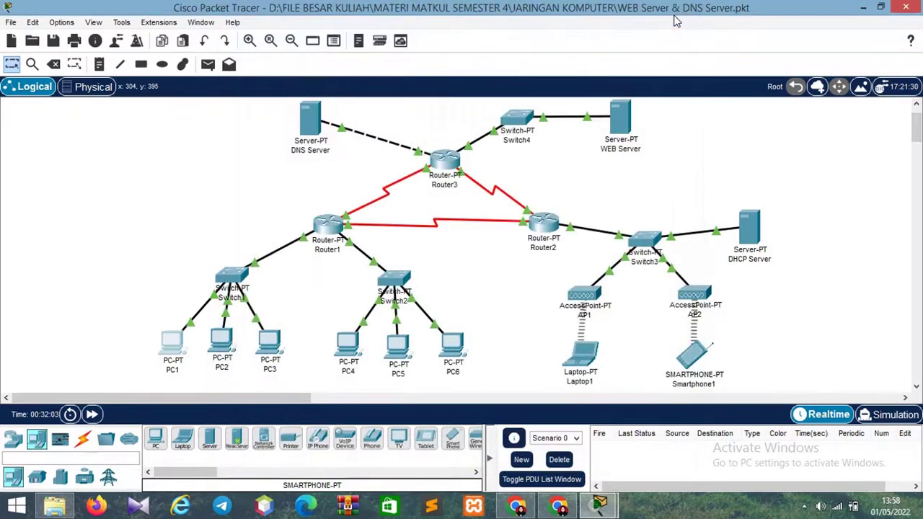
{"action": "left_click", "coordinate": [588, 350]}
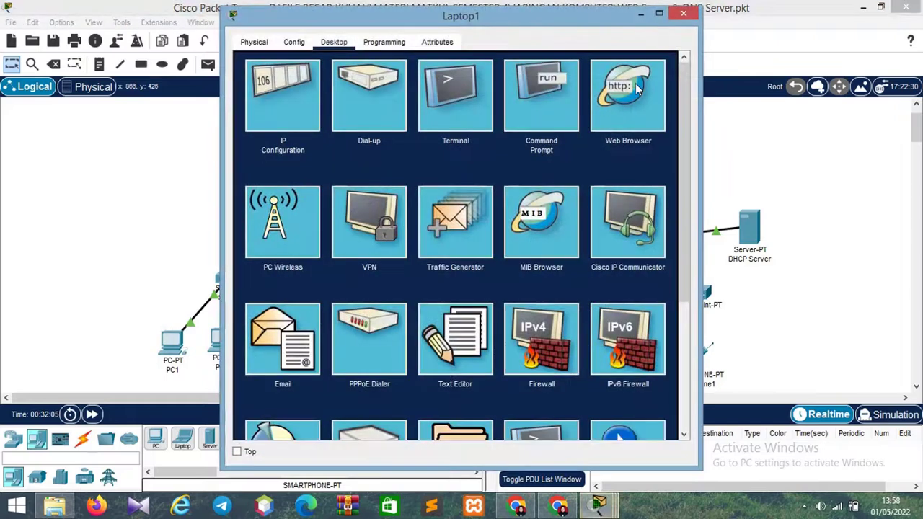
{"action": "left_click", "coordinate": [628, 94]}
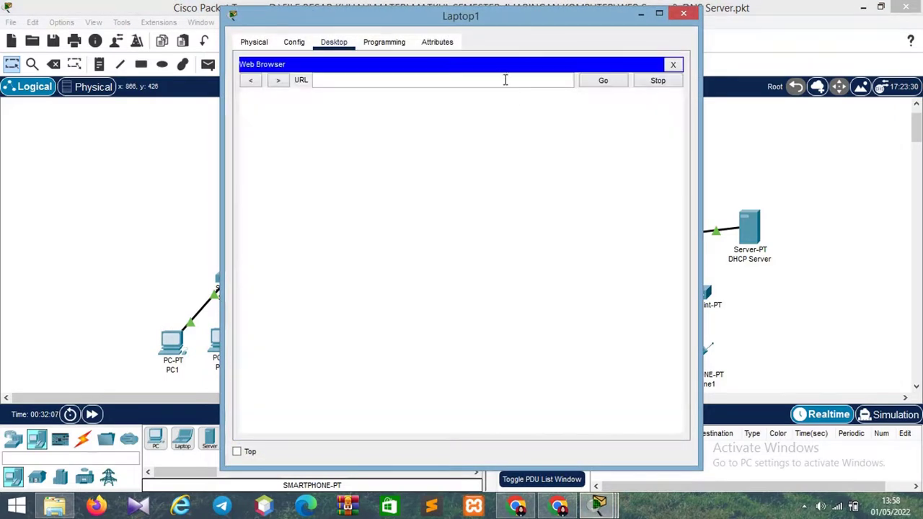
{"action": "left_click", "coordinate": [504, 80]}
{"action": "type", "text": "http://jarkom.com"}
{"action": "left_click", "coordinate": [600, 84]}
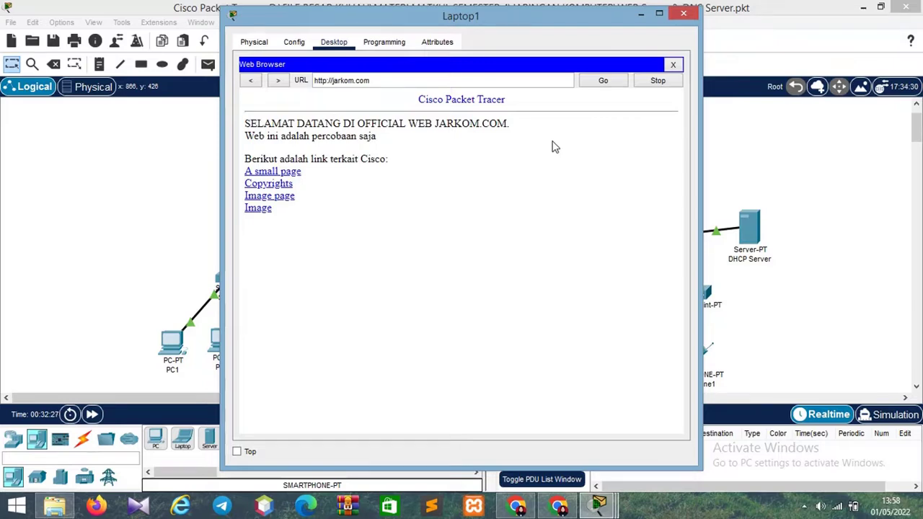
{"action": "left_click", "coordinate": [689, 14]}
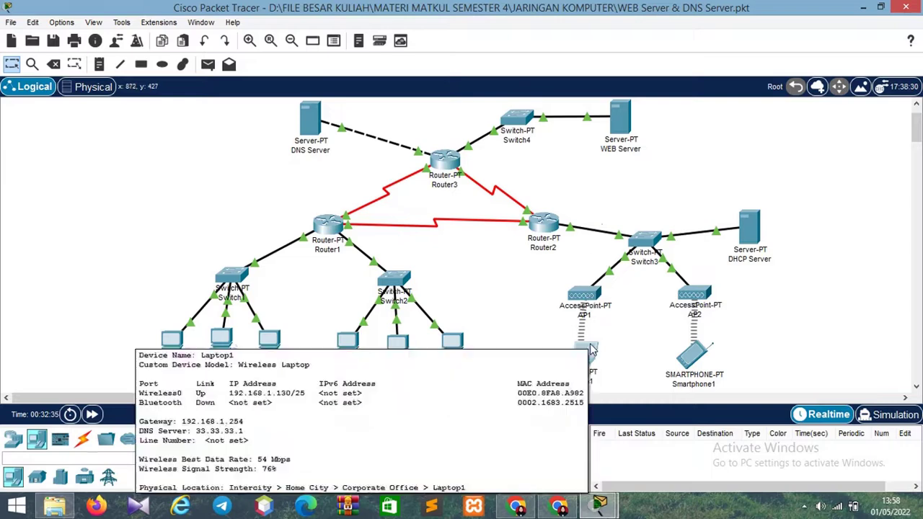
{"action": "left_click", "coordinate": [805, 507]}
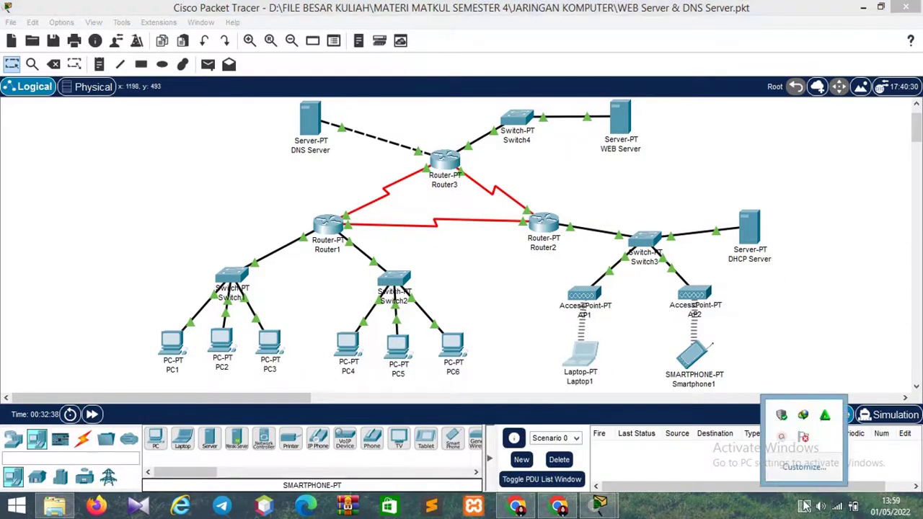
{"action": "left_click", "coordinate": [781, 437]}
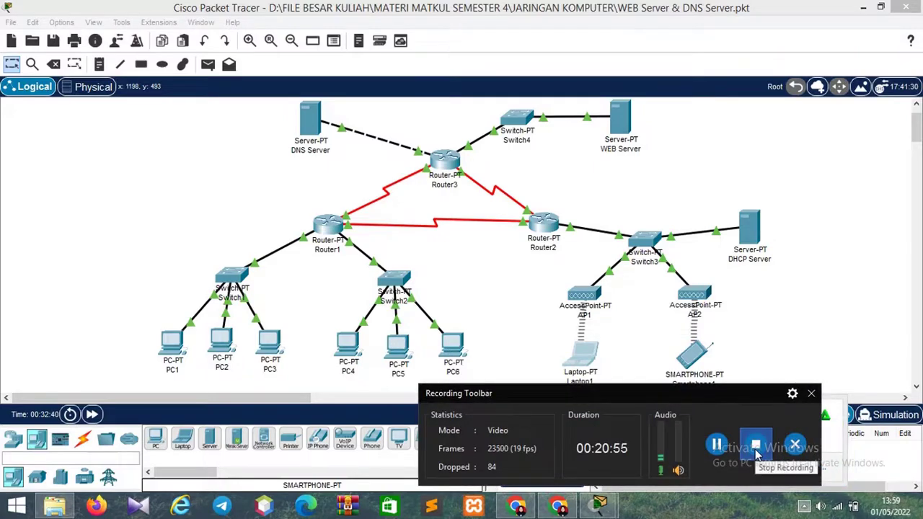